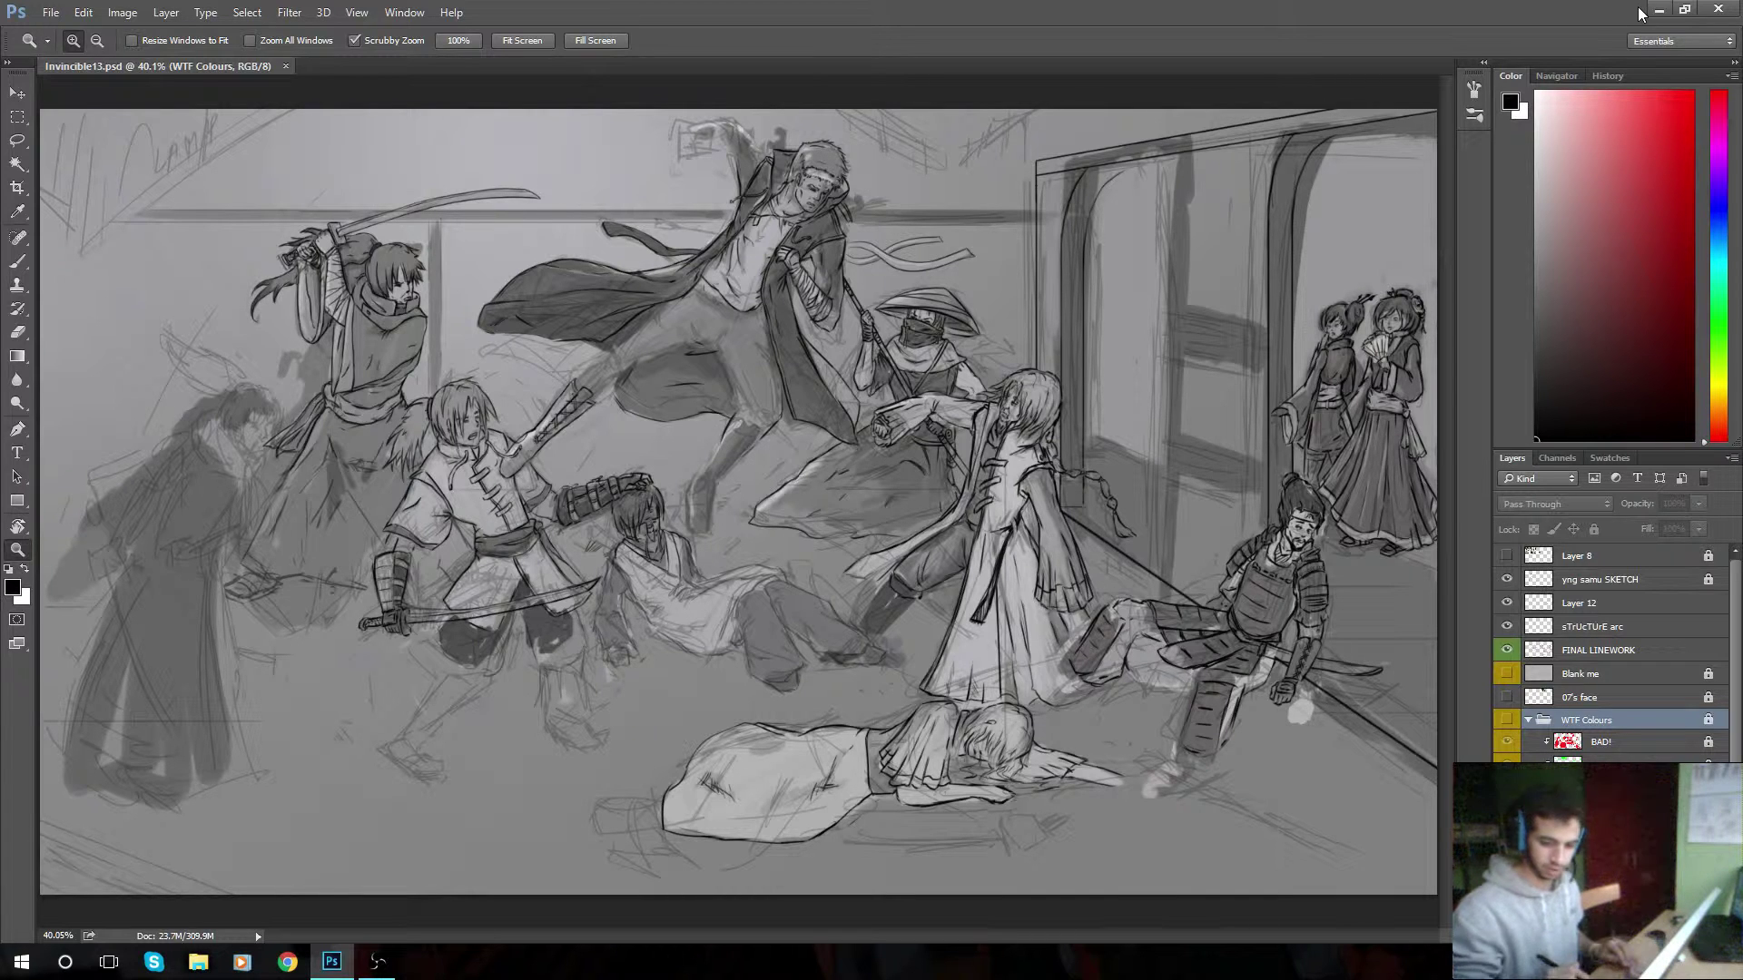
# - Add a new layer above Layer 8 and set up the Brush with a bright red foreground colour
pyautogui.click(1634, 580)
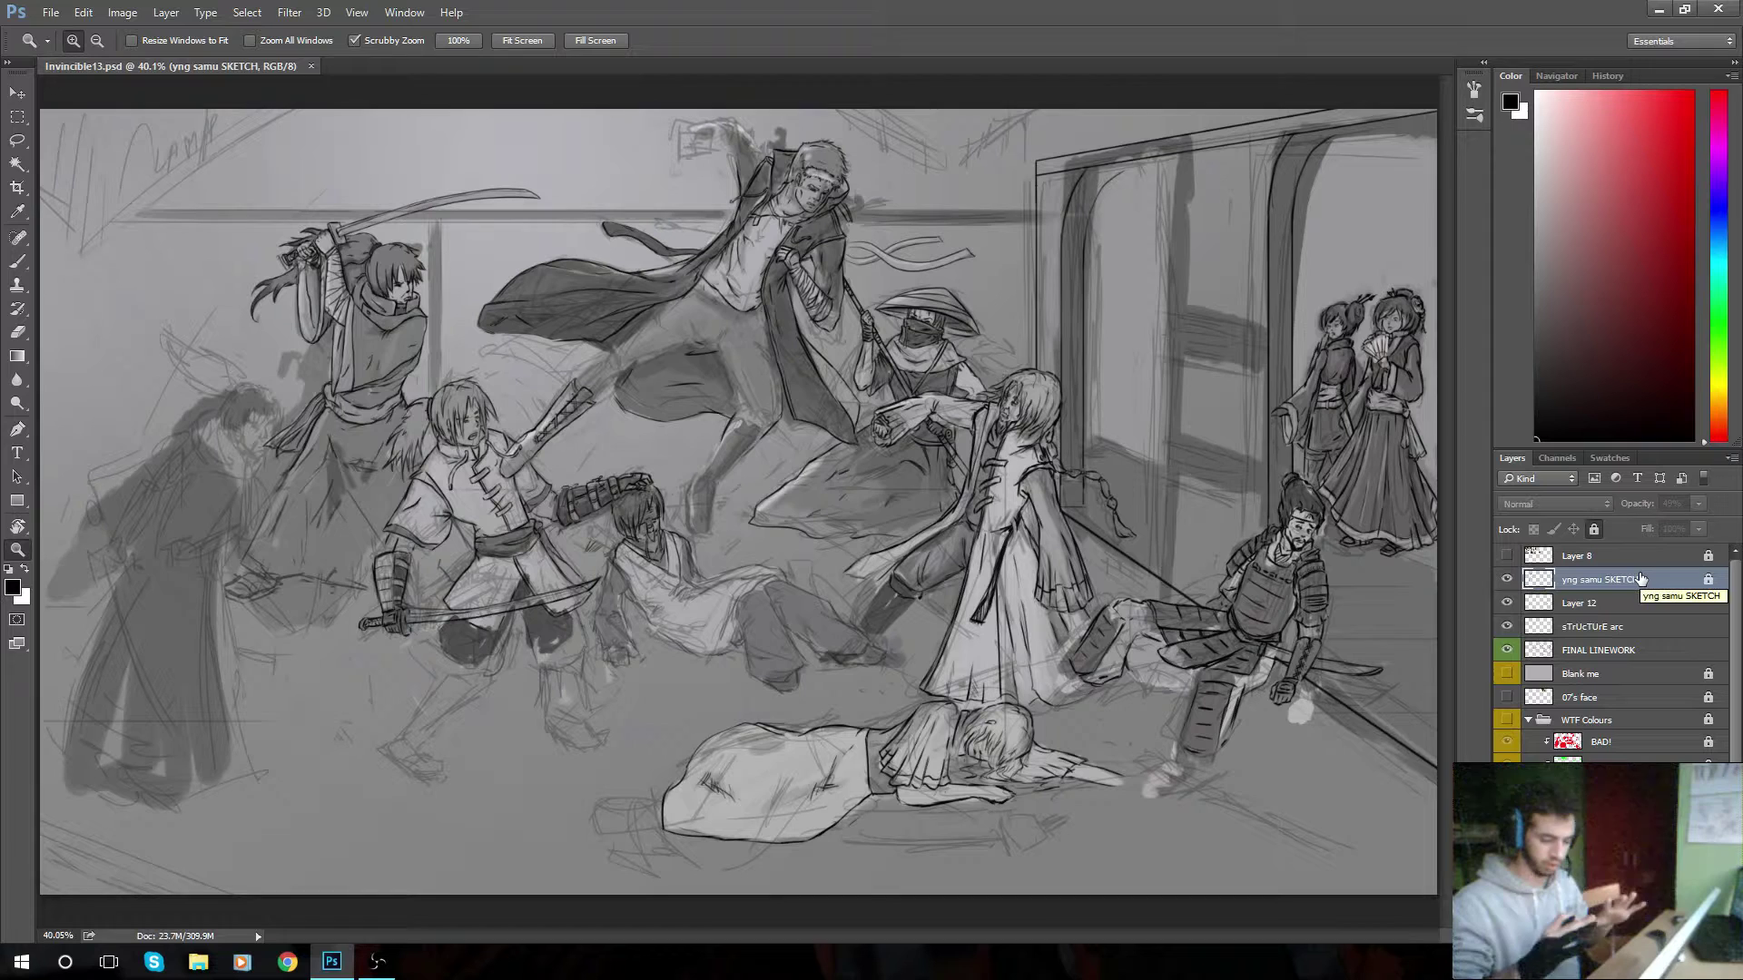
pyautogui.click(1598, 556)
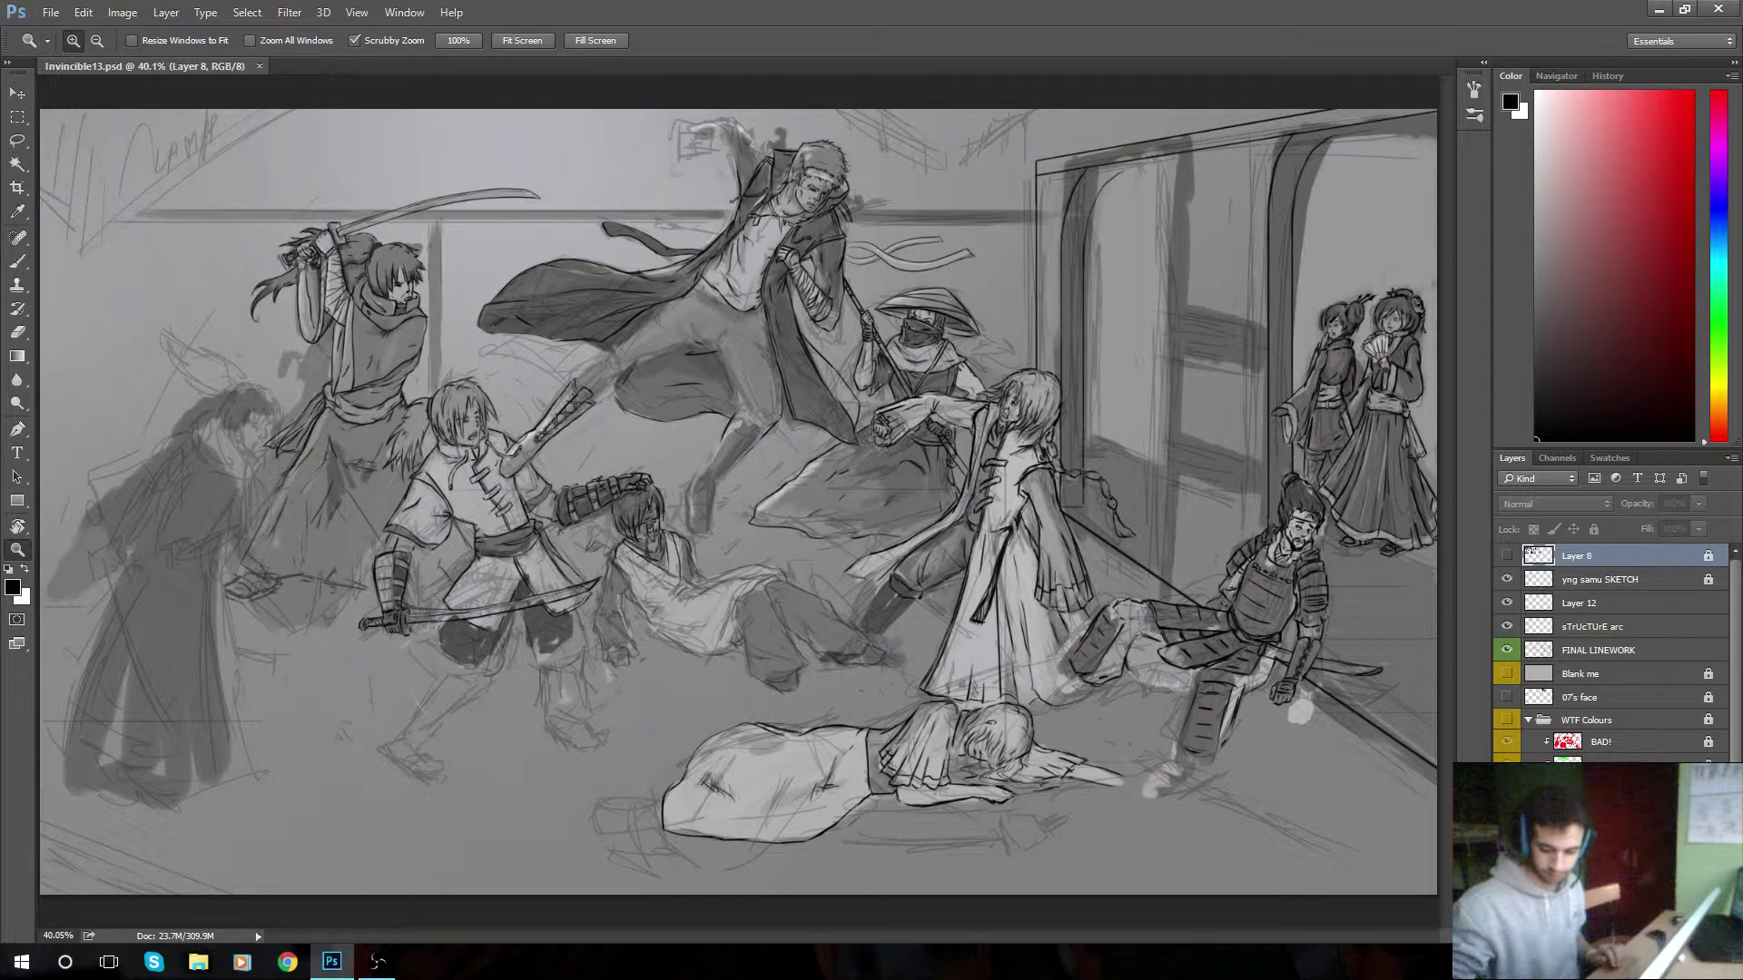
pyautogui.hotkey('ctrl', 'shift', 'alt', 'n')
pyautogui.moveTo(1611, 237); pyautogui.dragTo(1691, 92)
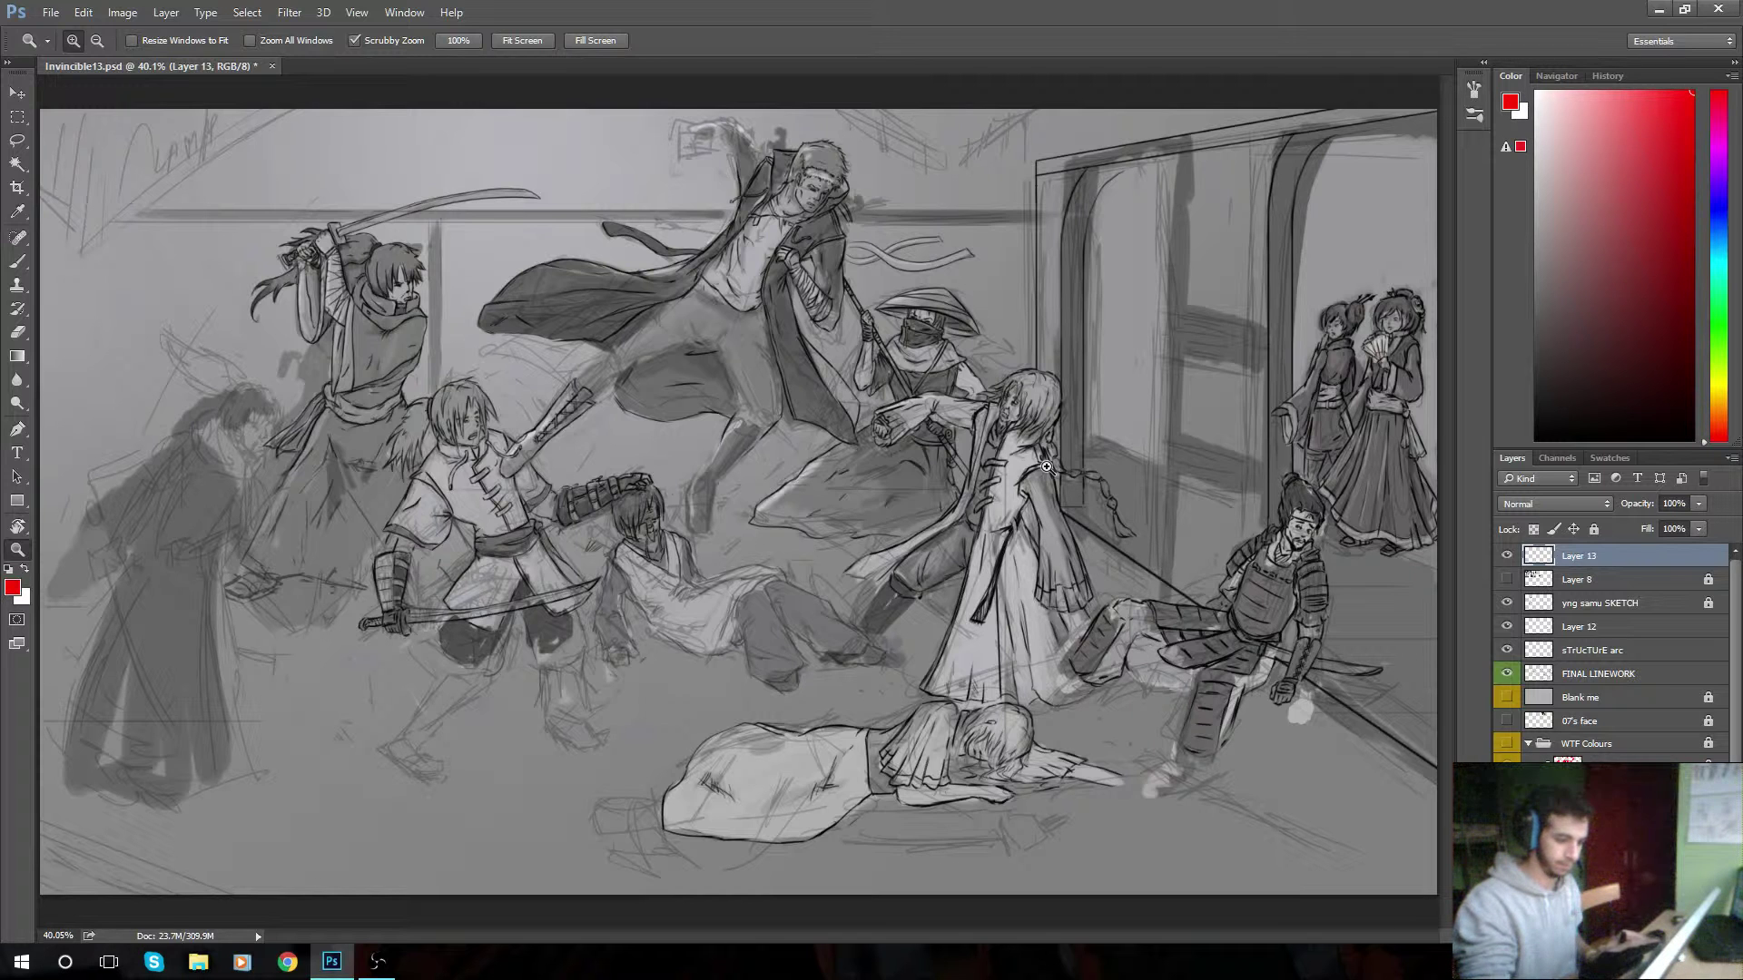
pyautogui.press('b')
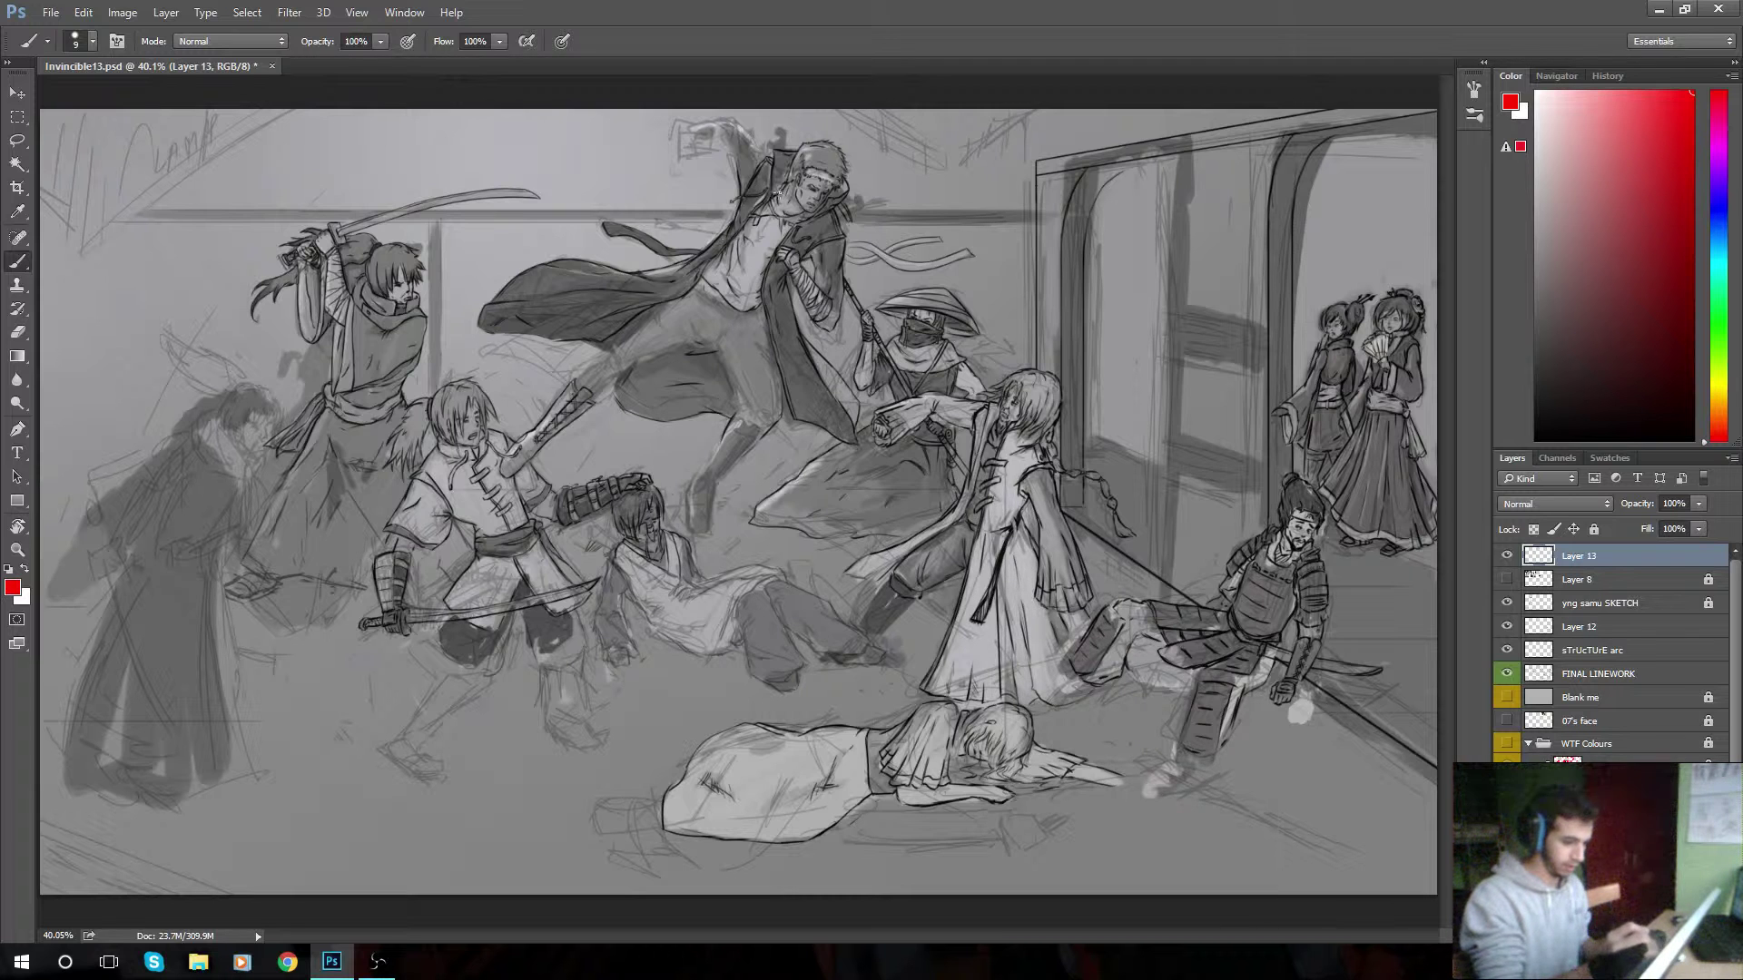
pyautogui.click(807, 179)
pyautogui.keyDown('shift'); pyautogui.click(682, 370); pyautogui.keyUp('shift')
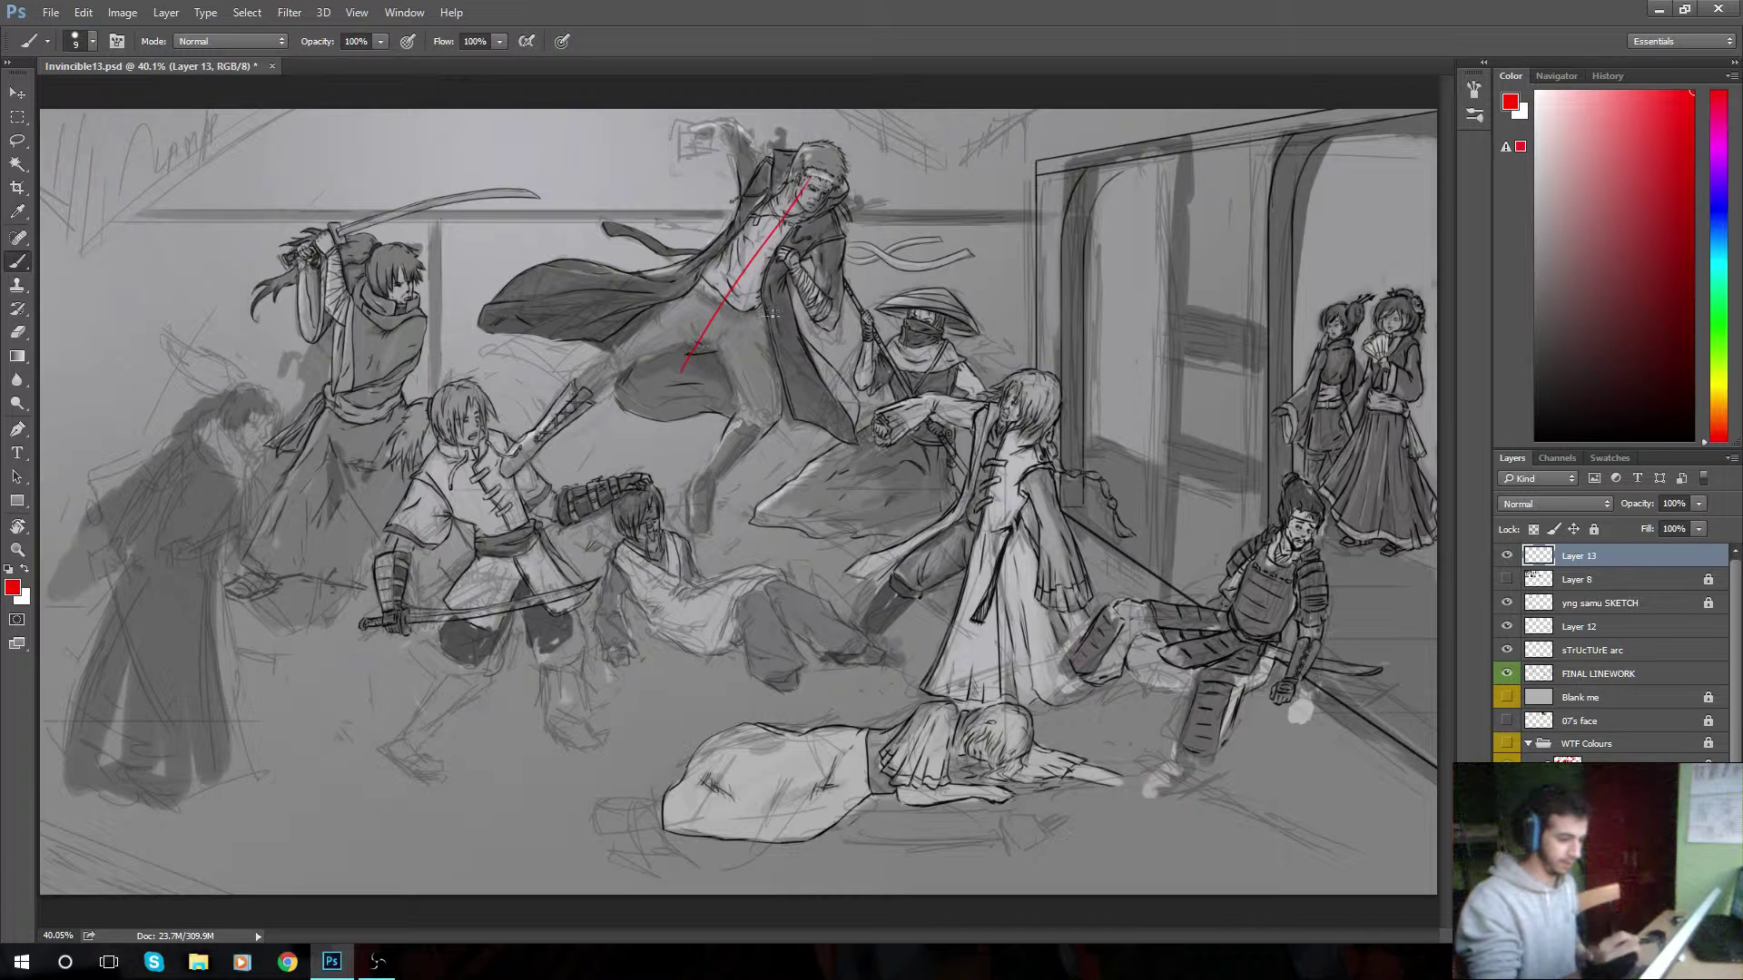
pyautogui.hotkey('ctrl', 'z')
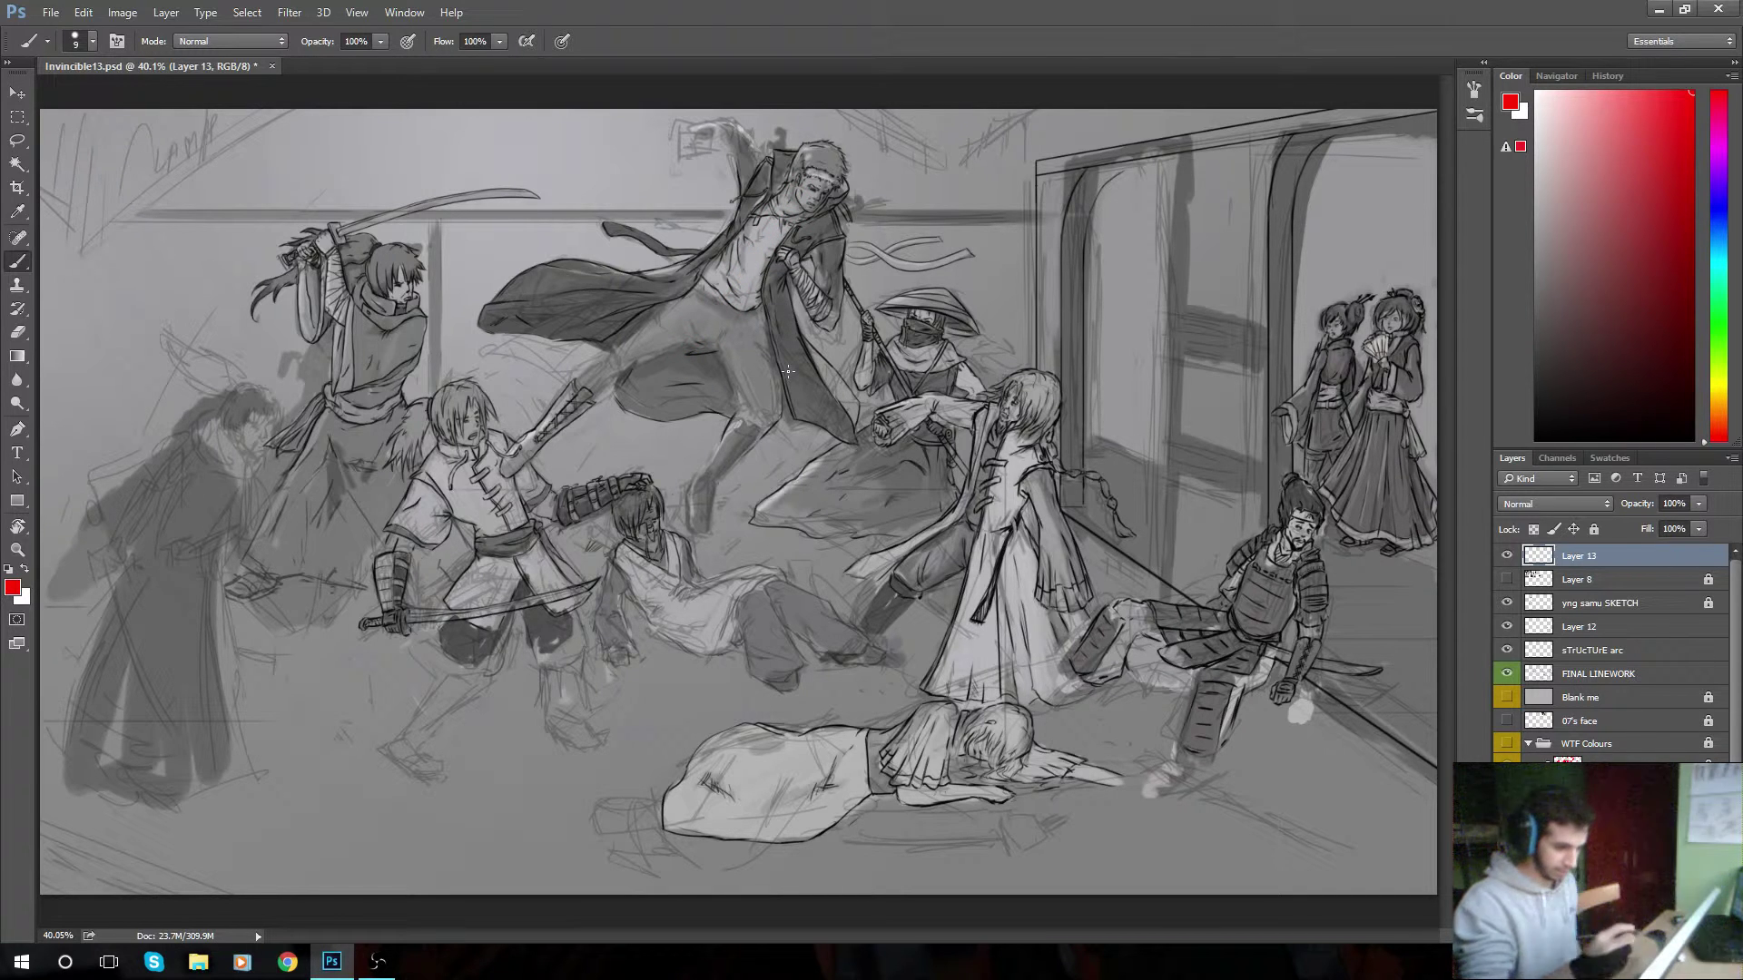
# - Draw a straight vertical and a straight horizontal red line across the canvas, crossing near its centre
pyautogui.moveTo(792, 122); pyautogui.dragTo(759, 887)
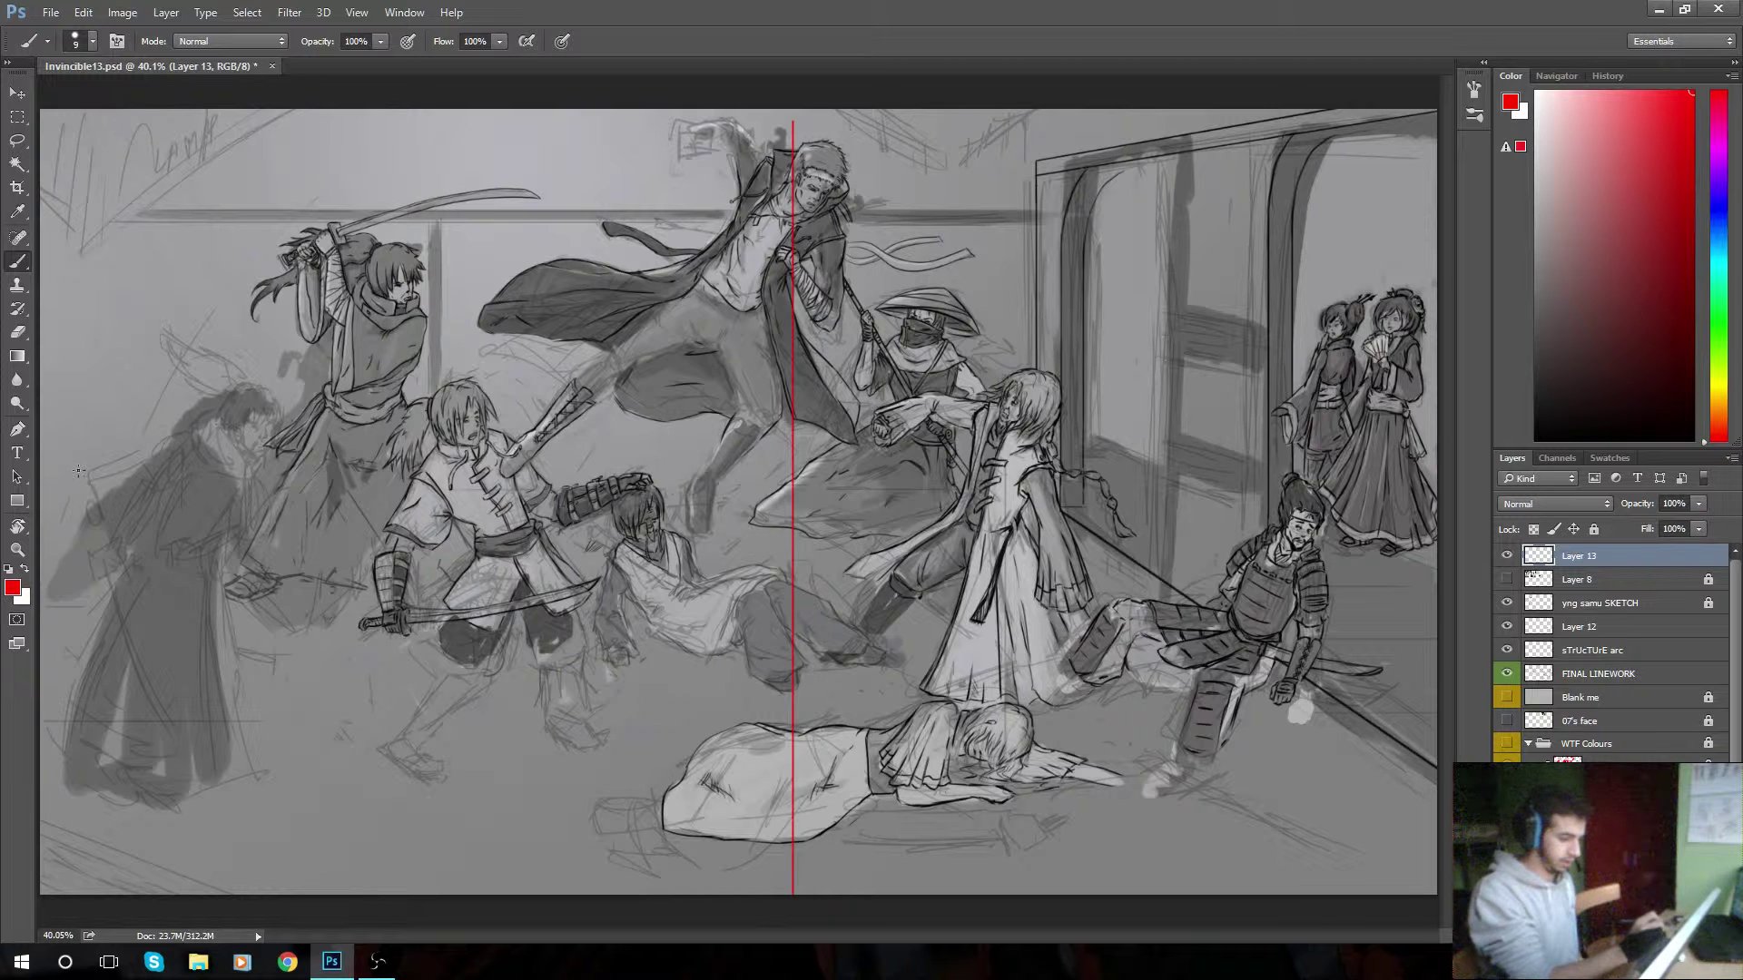
pyautogui.press('shift')
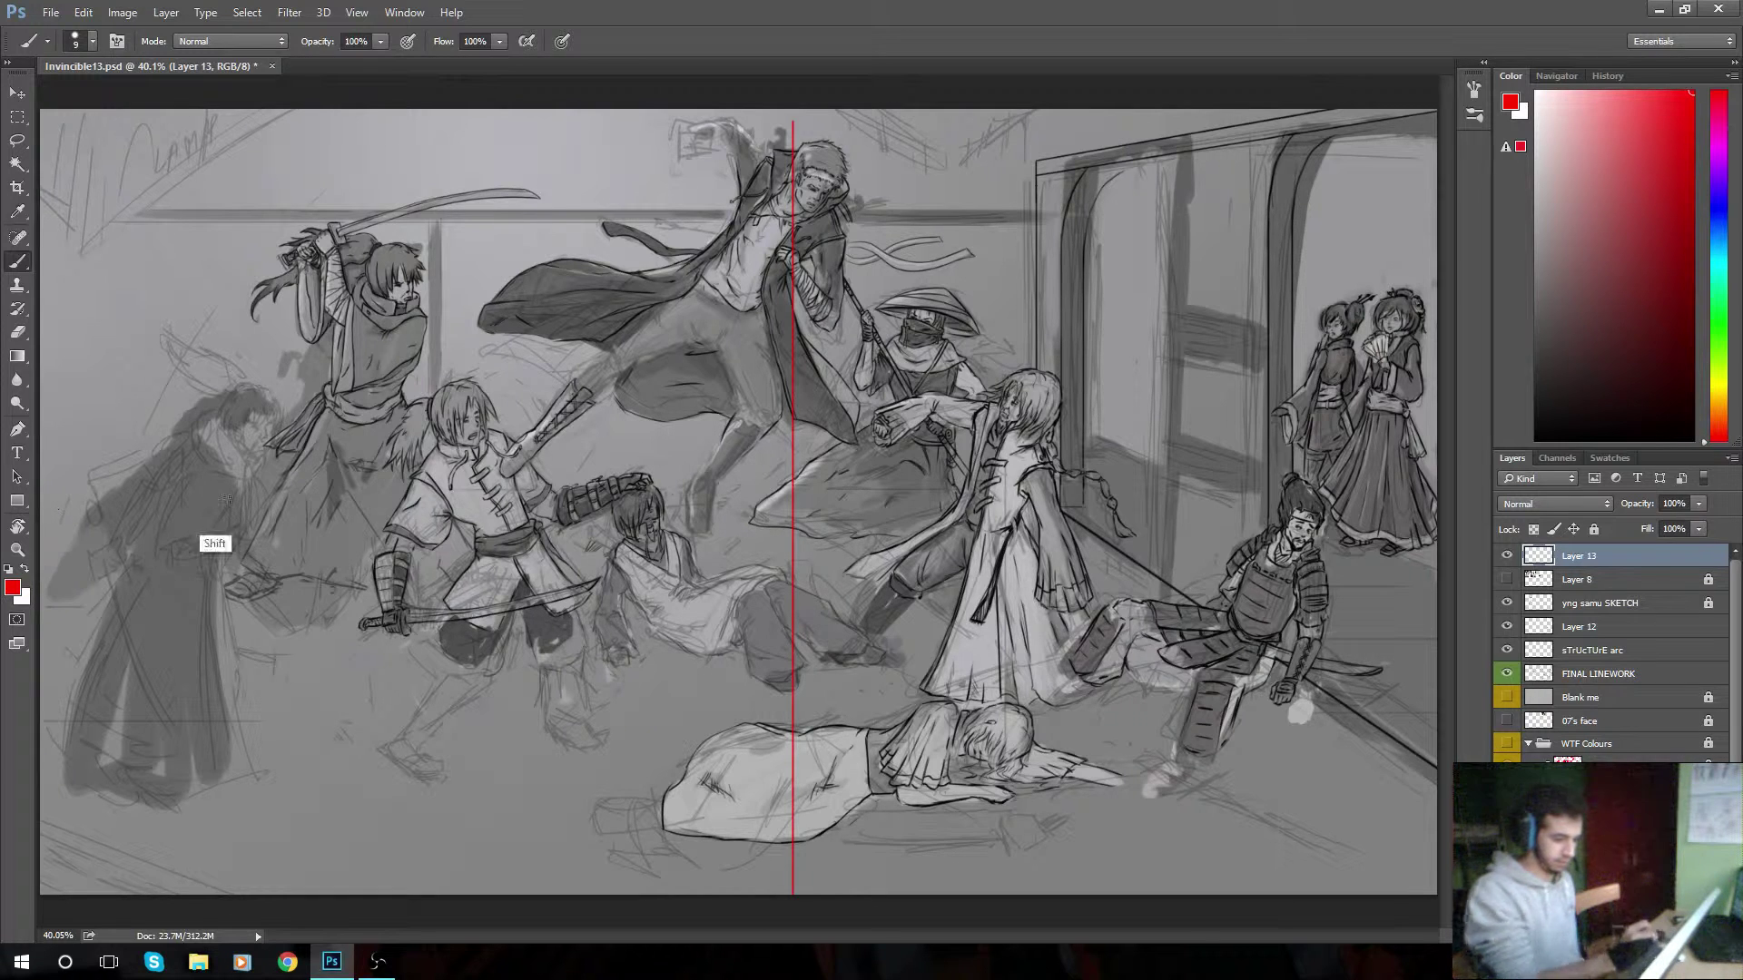
pyautogui.moveTo(55, 509); pyautogui.dragTo(1437, 510)
pyautogui.hotkey('ctrl', 'z')
pyautogui.moveTo(44, 499); pyautogui.dragTo(1472, 520)
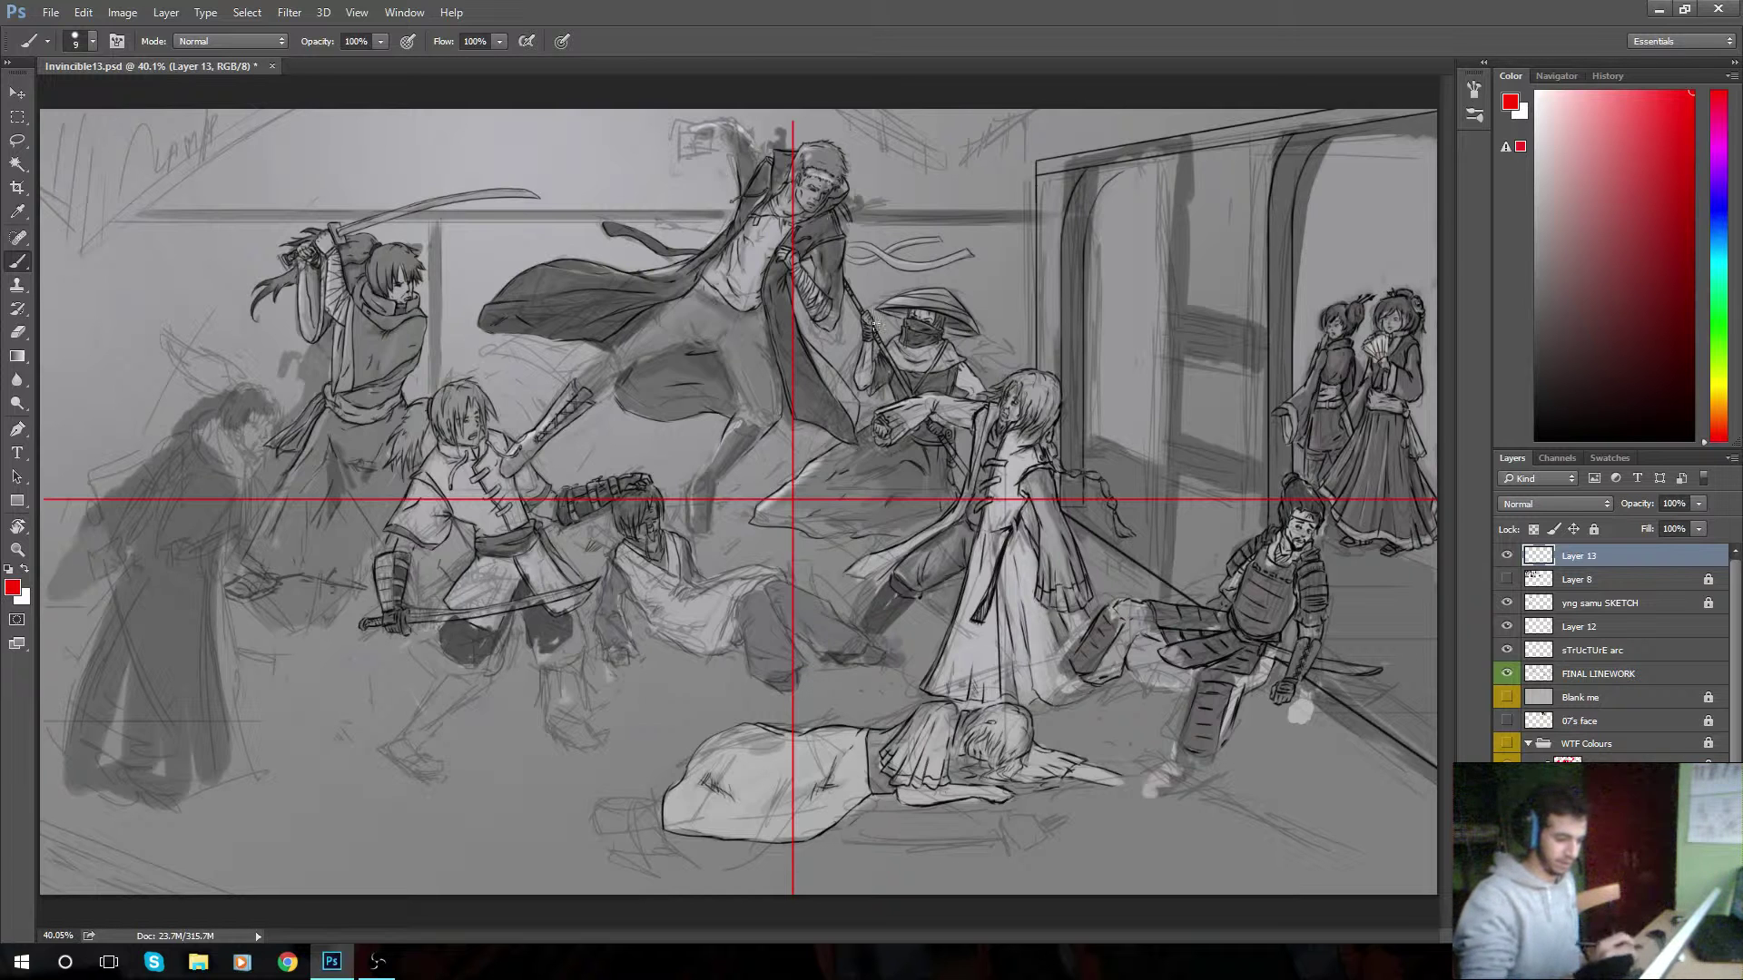
# - Try a red diagonal stroke from the leaping man's shoulder to the white-robed figure, then undo it and the crossing centre lines
pyautogui.moveTo(543, 466)
pyautogui.mouseDown()
pyautogui.moveTo(551, 481)
pyautogui.moveTo(477, 483)
pyautogui.moveTo(467, 427)
pyautogui.mouseUp()
pyautogui.hotkey('ctrl', 'alt', 'z')
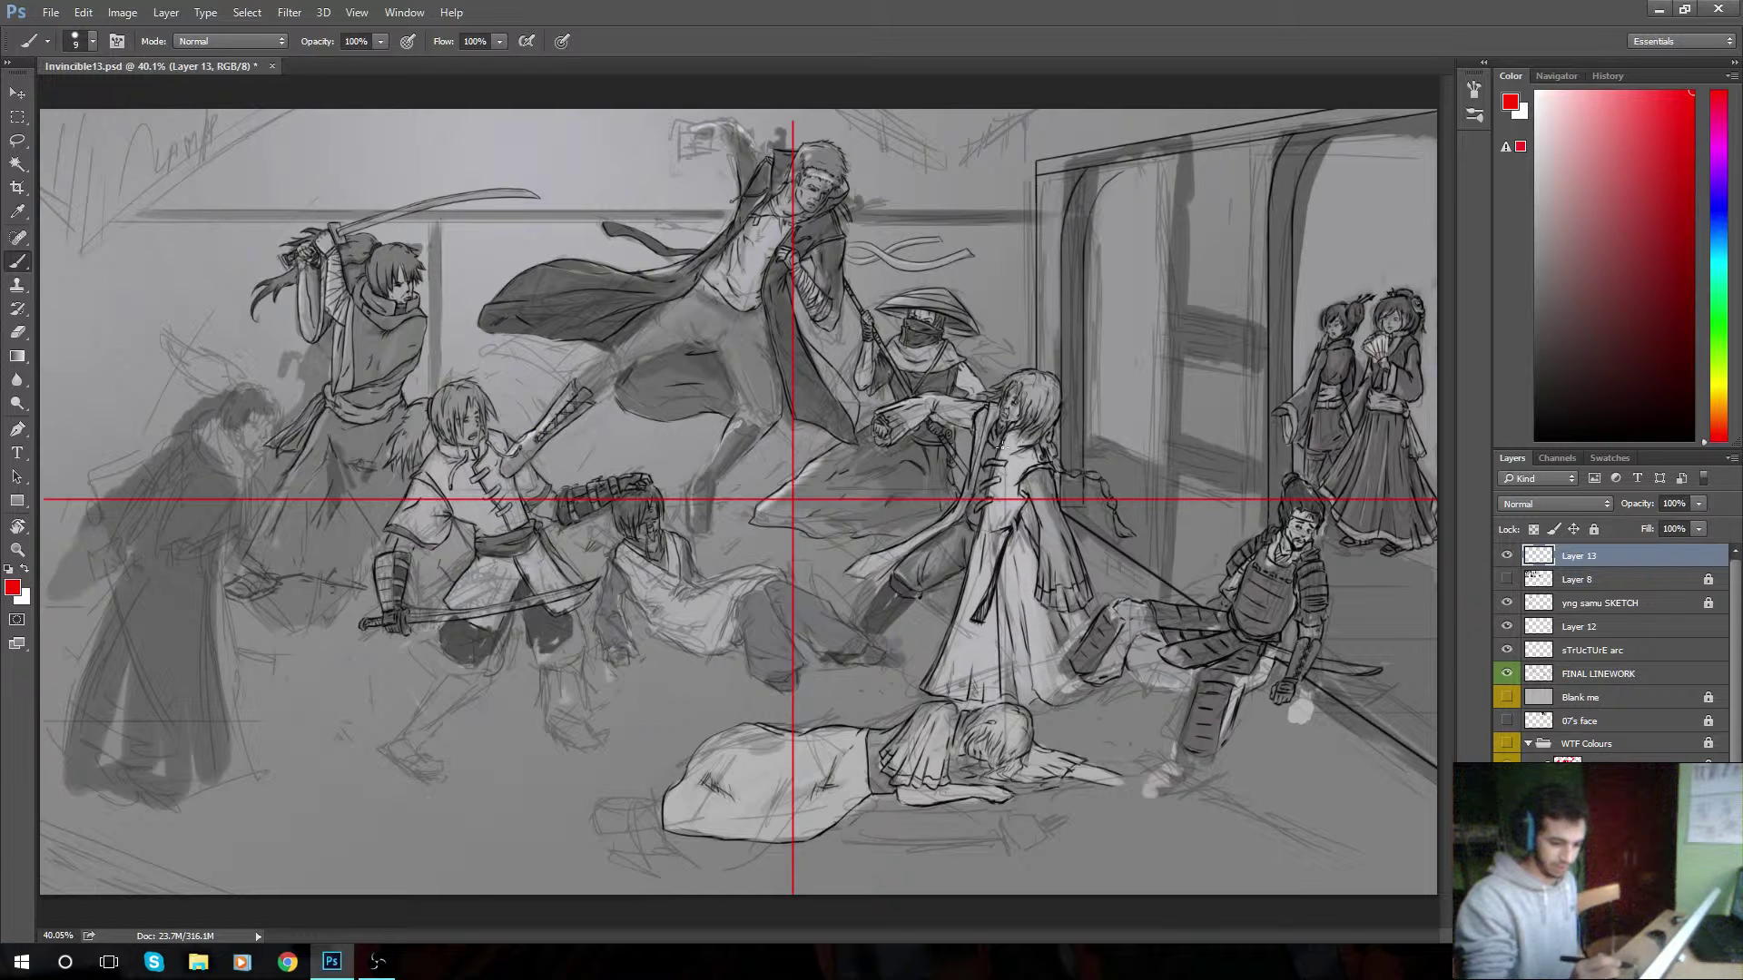
pyautogui.moveTo(730, 164); pyautogui.dragTo(990, 459)
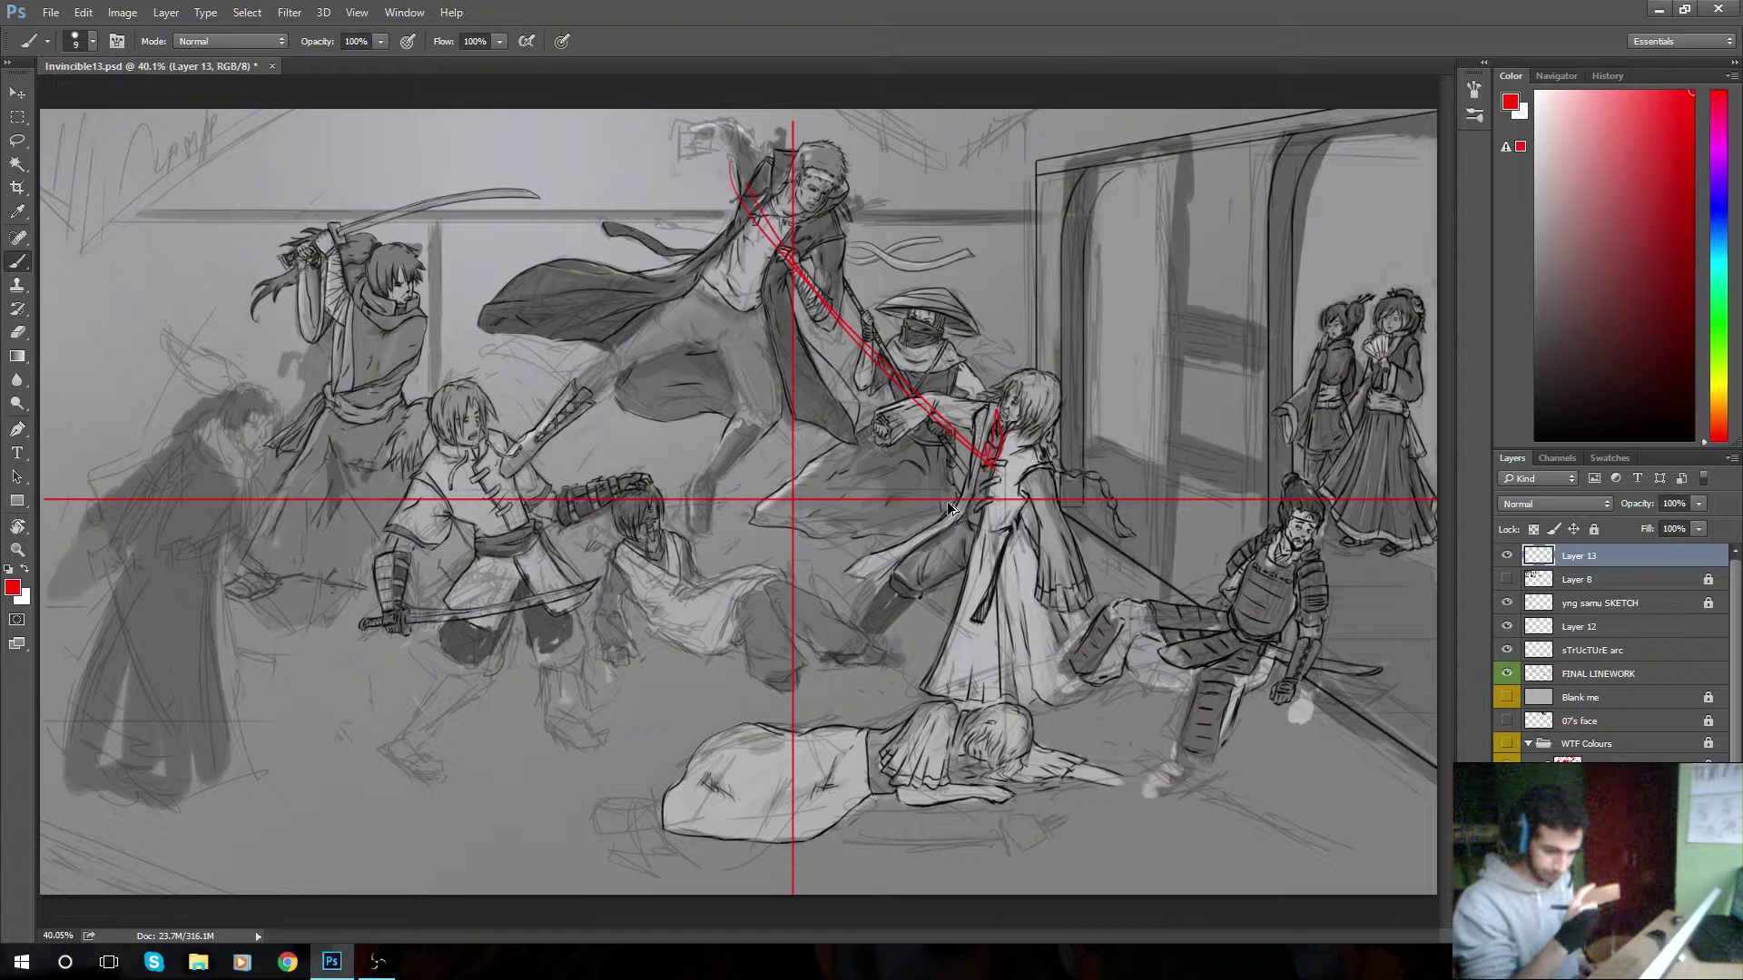
pyautogui.hotkey('ctrl', 'z')
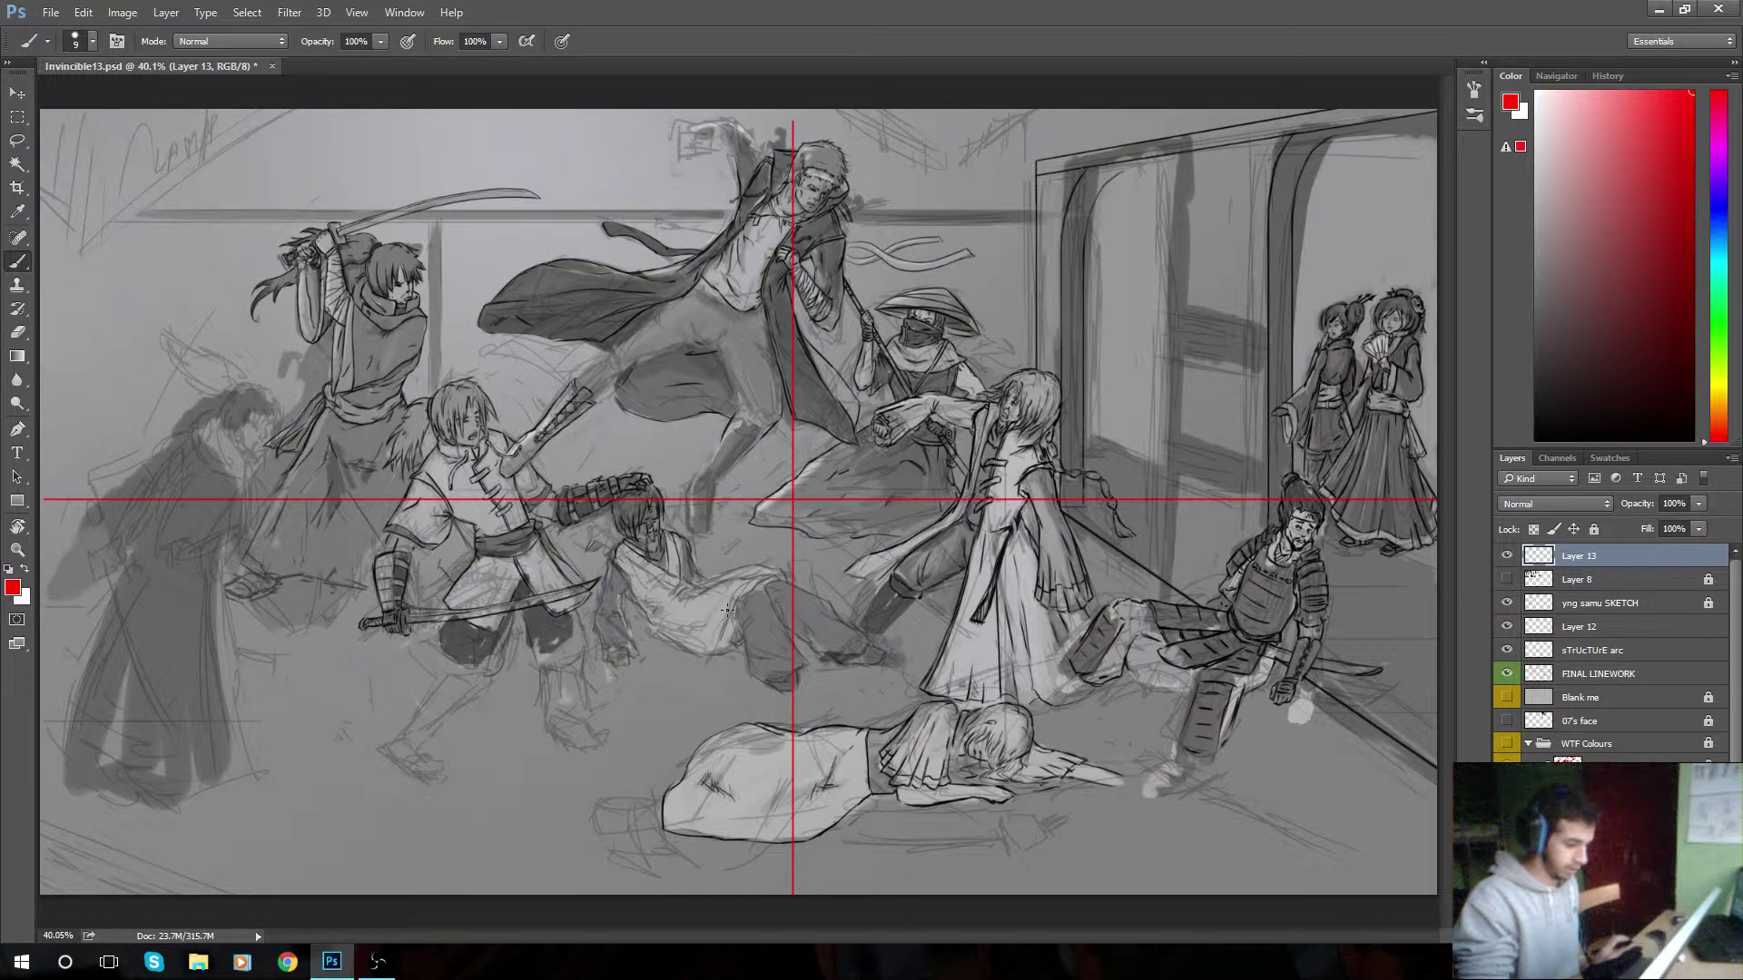
pyautogui.hotkey('ctrl', 'z')
pyautogui.hotkey('ctrl', 'z')
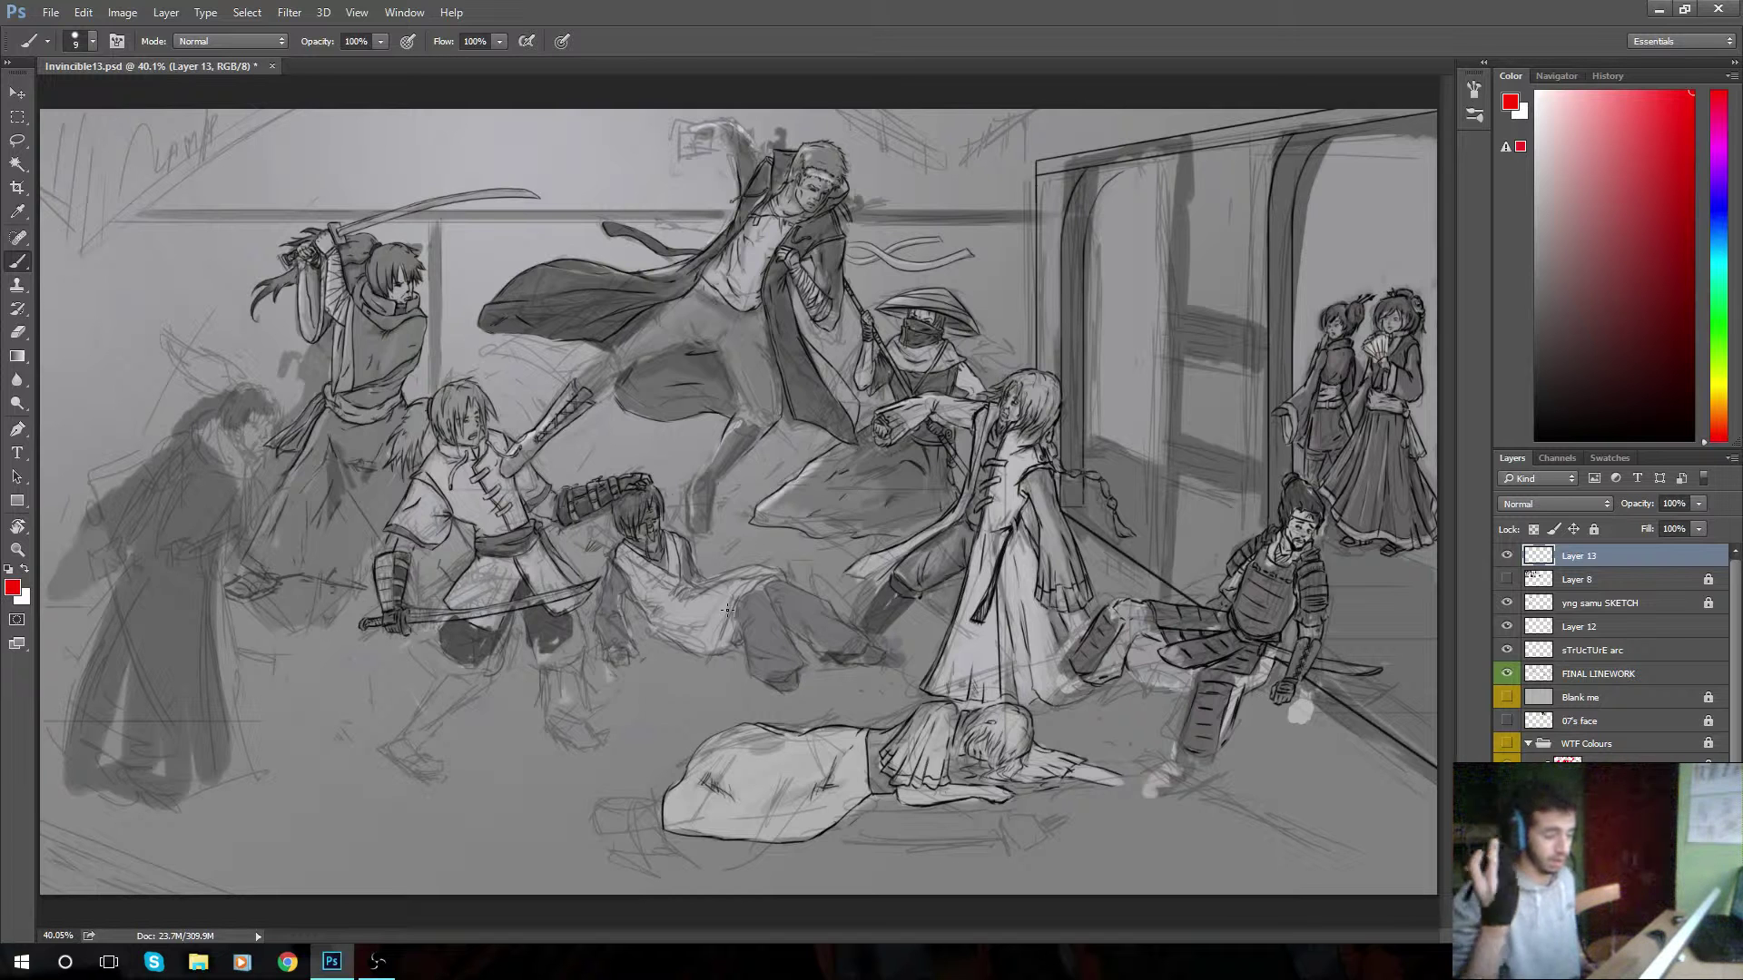
# - Draw red gaze lines from the surrounding figures' faces towards the leaping man, and circle the seated samurai's head
pyautogui.moveTo(921, 322); pyautogui.dragTo(845, 245)
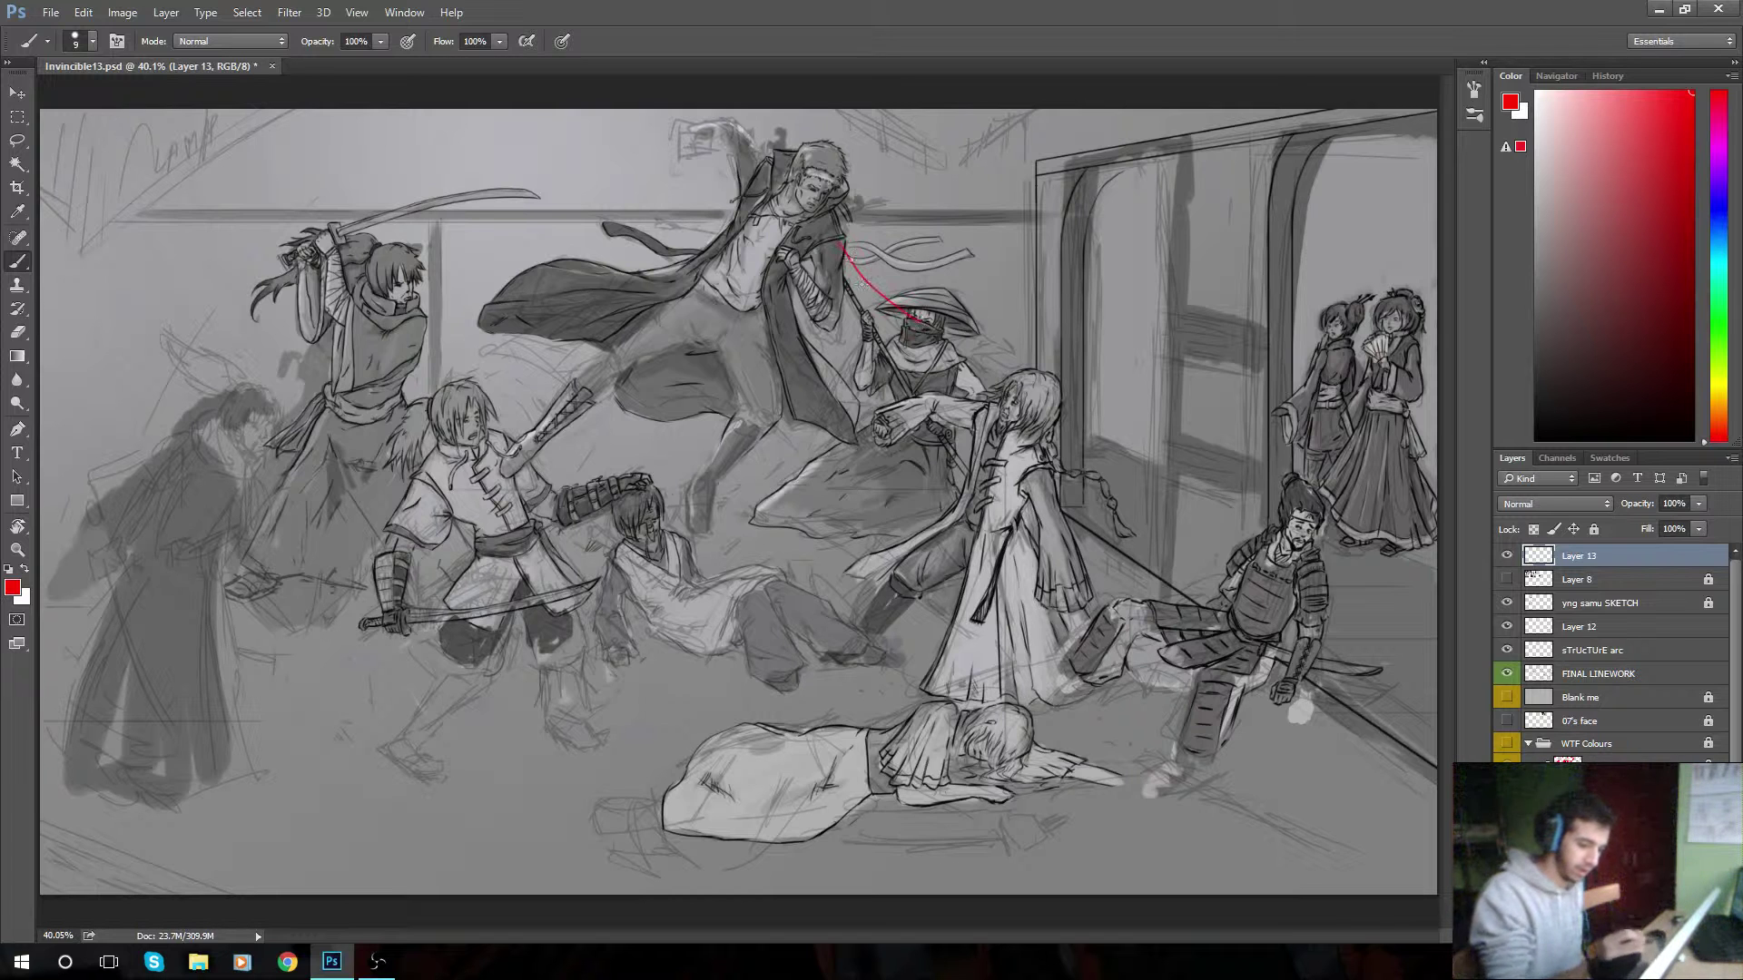
pyautogui.moveTo(484, 420); pyautogui.dragTo(689, 304)
pyautogui.moveTo(413, 284); pyautogui.dragTo(597, 236)
pyautogui.moveTo(252, 438); pyautogui.dragTo(495, 357)
pyautogui.moveTo(1097, 278); pyautogui.dragTo(1389, 327)
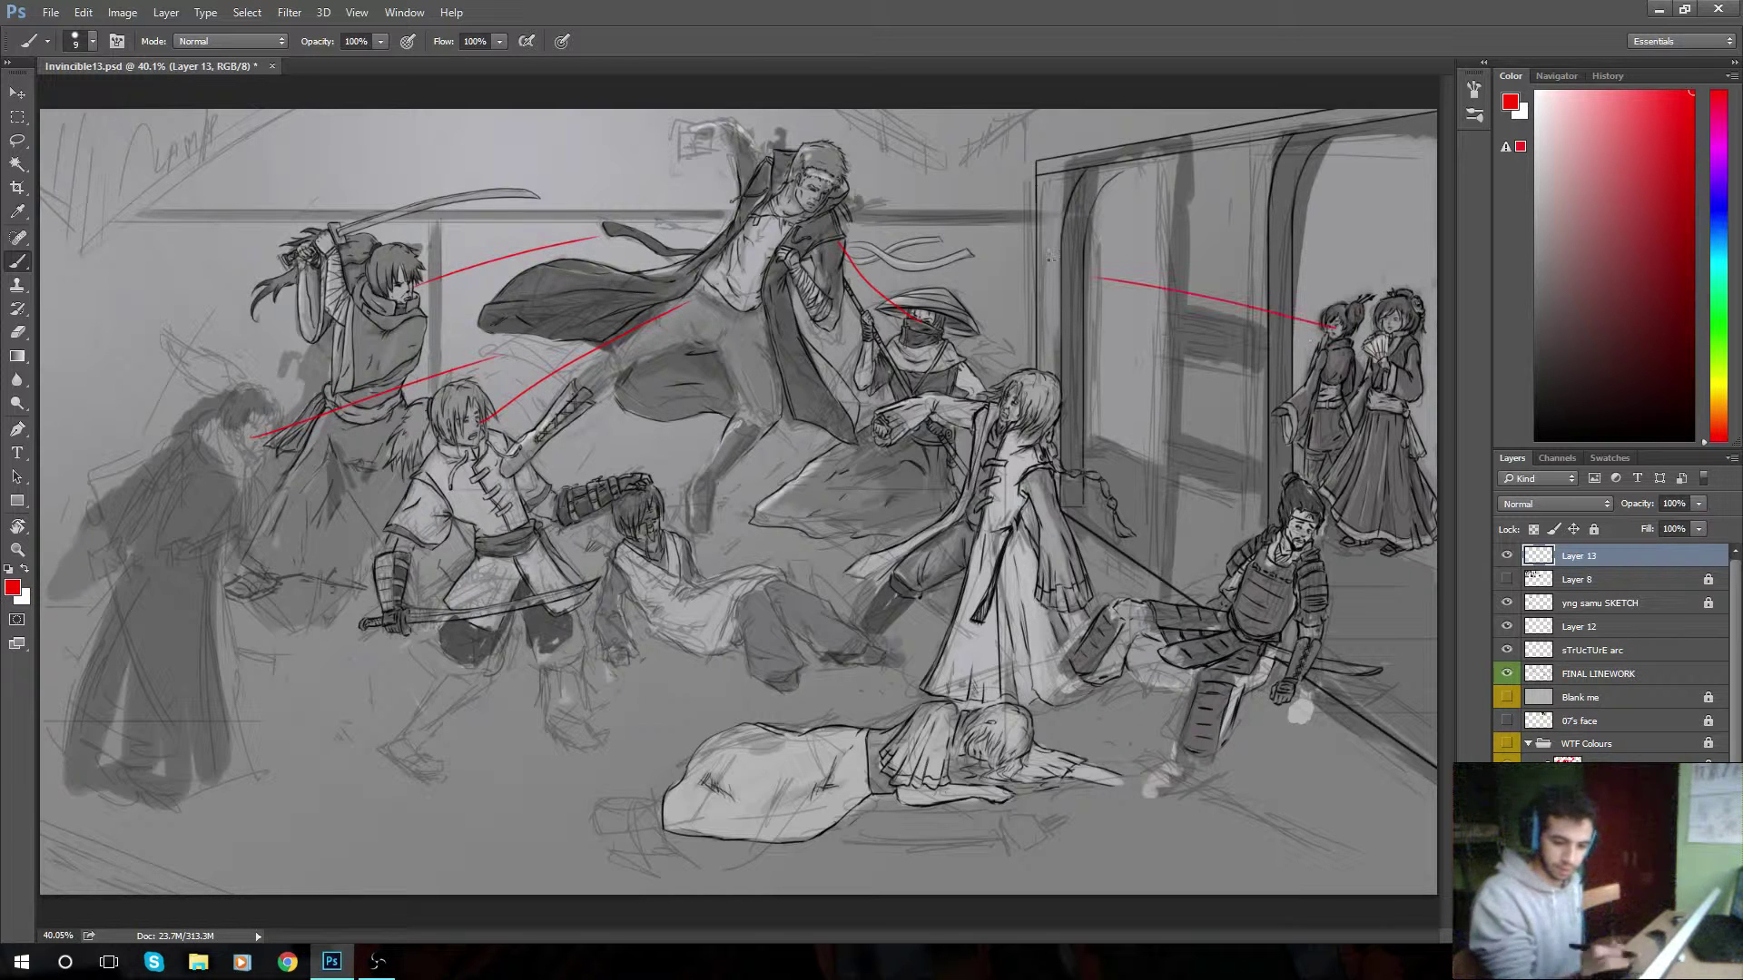
pyautogui.moveTo(1339, 533)
pyautogui.mouseDown()
pyautogui.moveTo(1341, 549)
pyautogui.moveTo(1314, 517)
pyautogui.mouseUp()
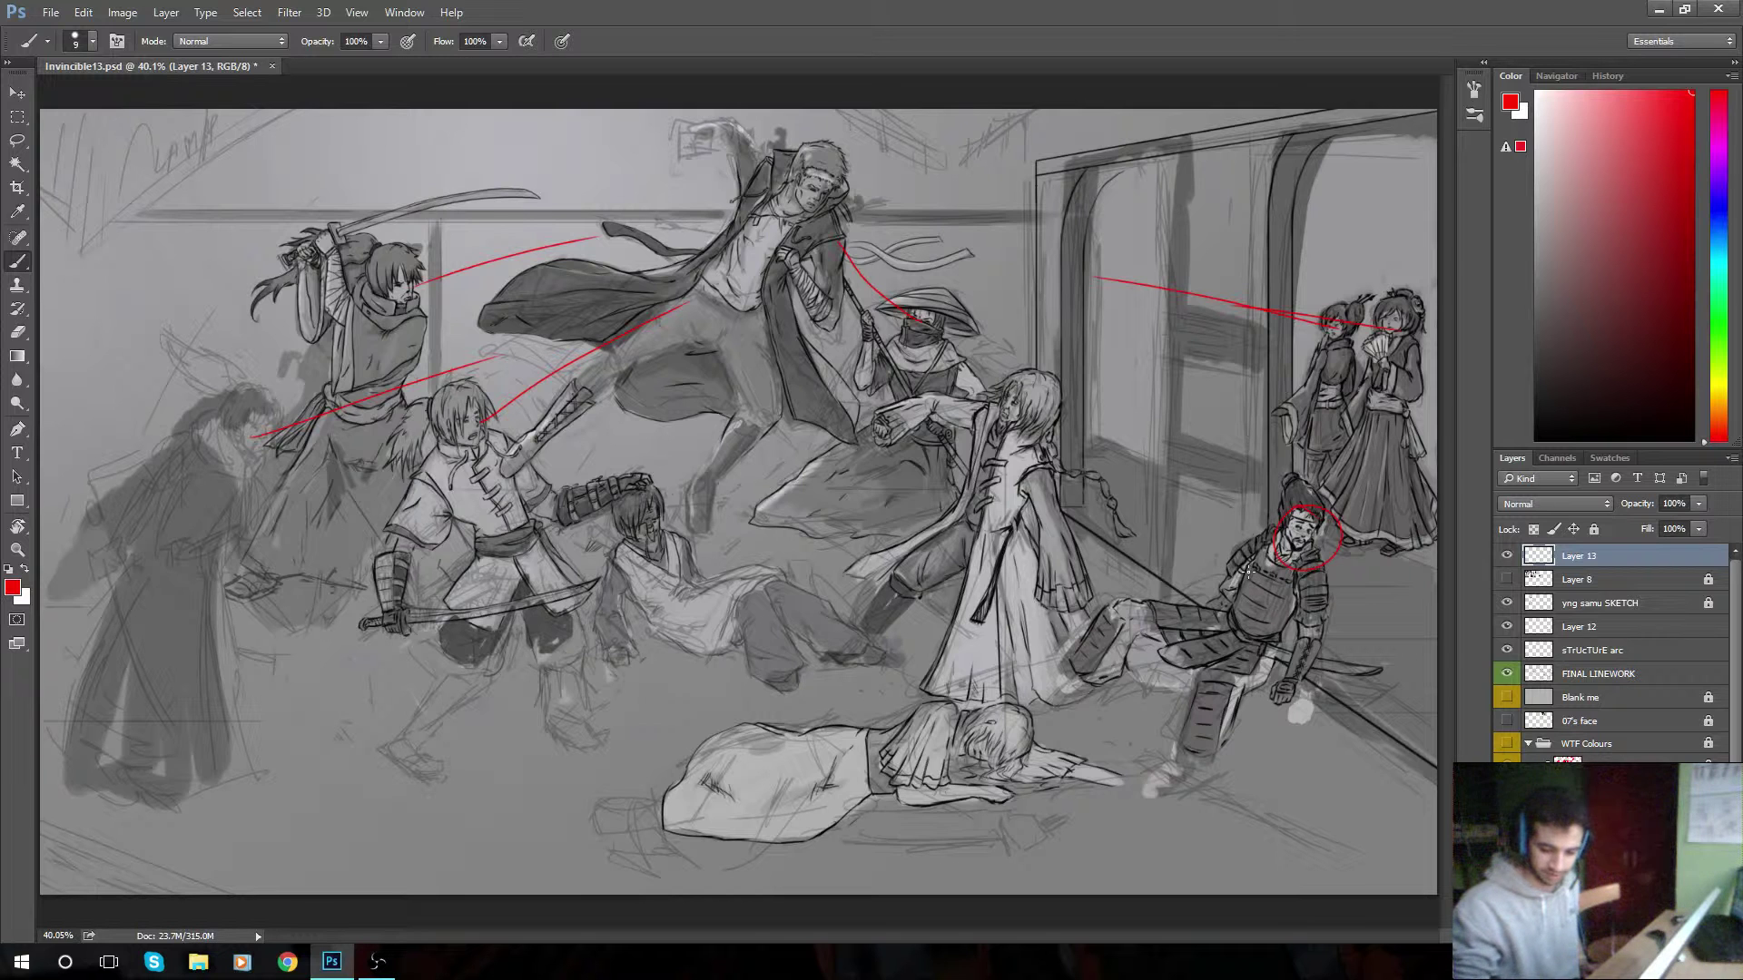
# - Add red gaze lines for the white-robed and fallen dark-haired figures, and circle the head of the figure lying in the foreground
pyautogui.click(1507, 744)
pyautogui.click(1504, 748)
pyautogui.moveTo(935, 327); pyautogui.dragTo(1003, 401)
pyautogui.moveTo(643, 515); pyautogui.dragTo(755, 411)
pyautogui.moveTo(1003, 679)
pyautogui.mouseDown()
pyautogui.moveTo(899, 772)
pyautogui.moveTo(948, 674)
pyautogui.mouseUp()
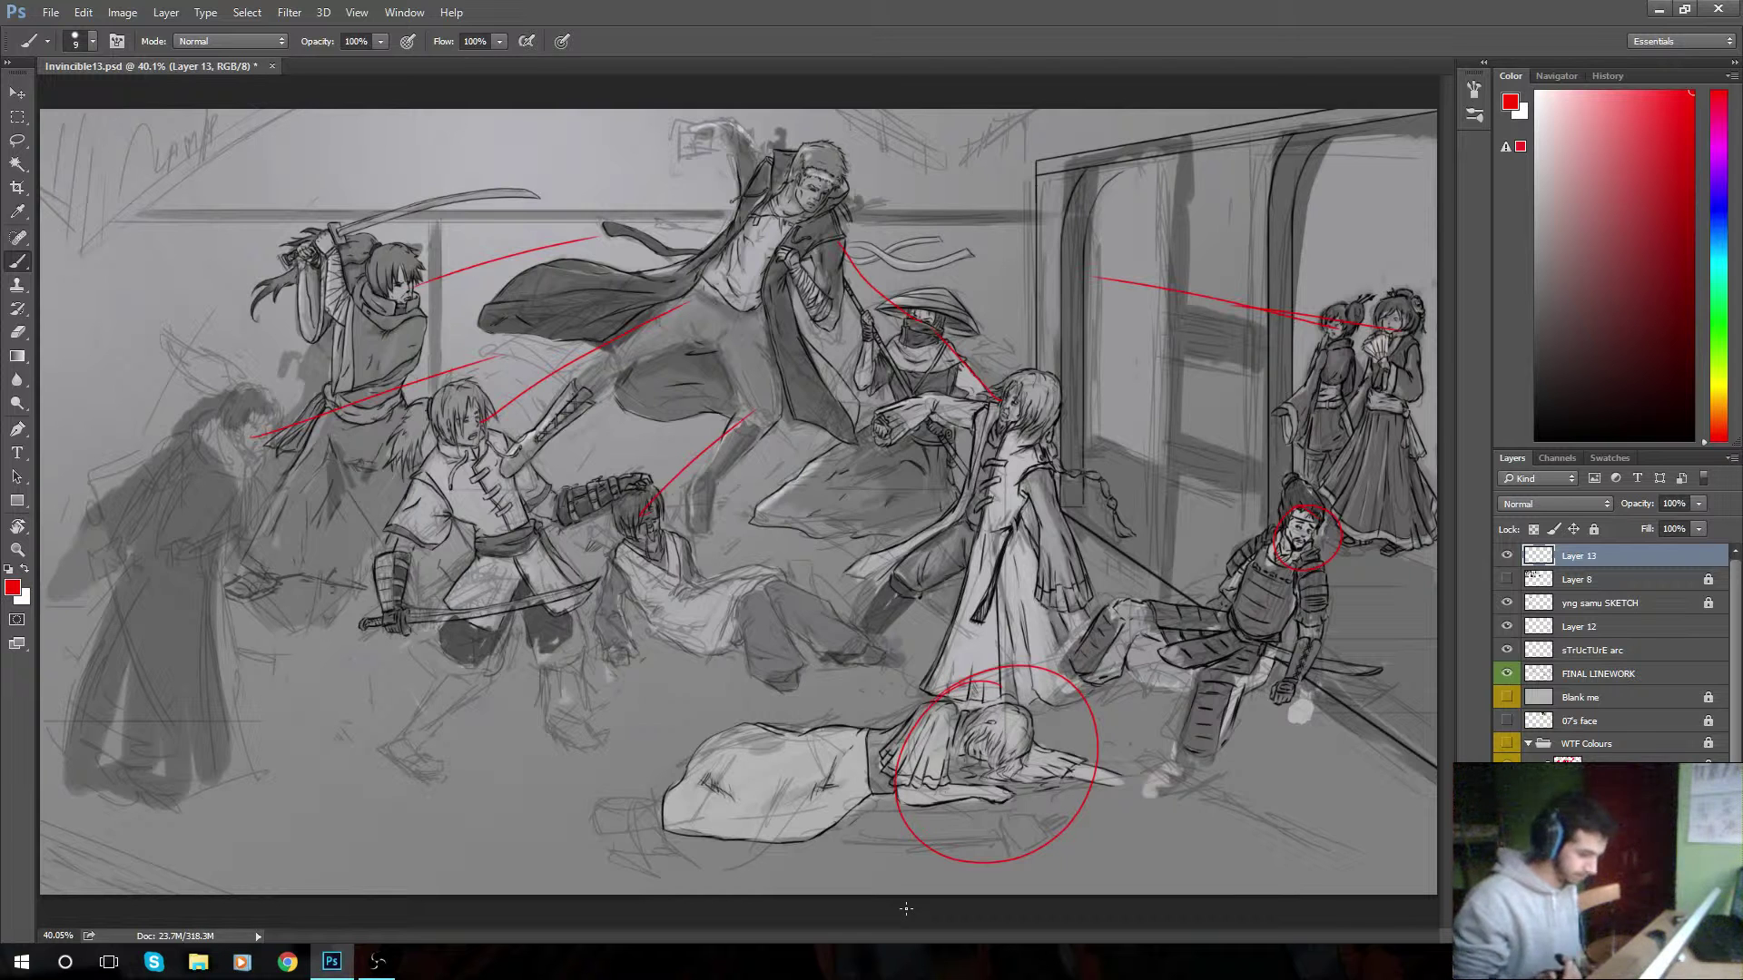
# - Undo all the red gaze lines and head circles
pyautogui.hotkey('ctrl', 'alt', 'z')
pyautogui.hotkey('ctrl', 'alt', 'z')
pyautogui.hotkey('ctrl', 'alt', 'z')
pyautogui.hotkey('ctrl', 'alt', 'z')
pyautogui.hotkey('ctrl', 'alt', 'z')
pyautogui.hotkey('ctrl', 'alt', 'z')
pyautogui.hotkey('ctrl', 'alt', 'z')
pyautogui.hotkey('ctrl', 'alt', 'z')
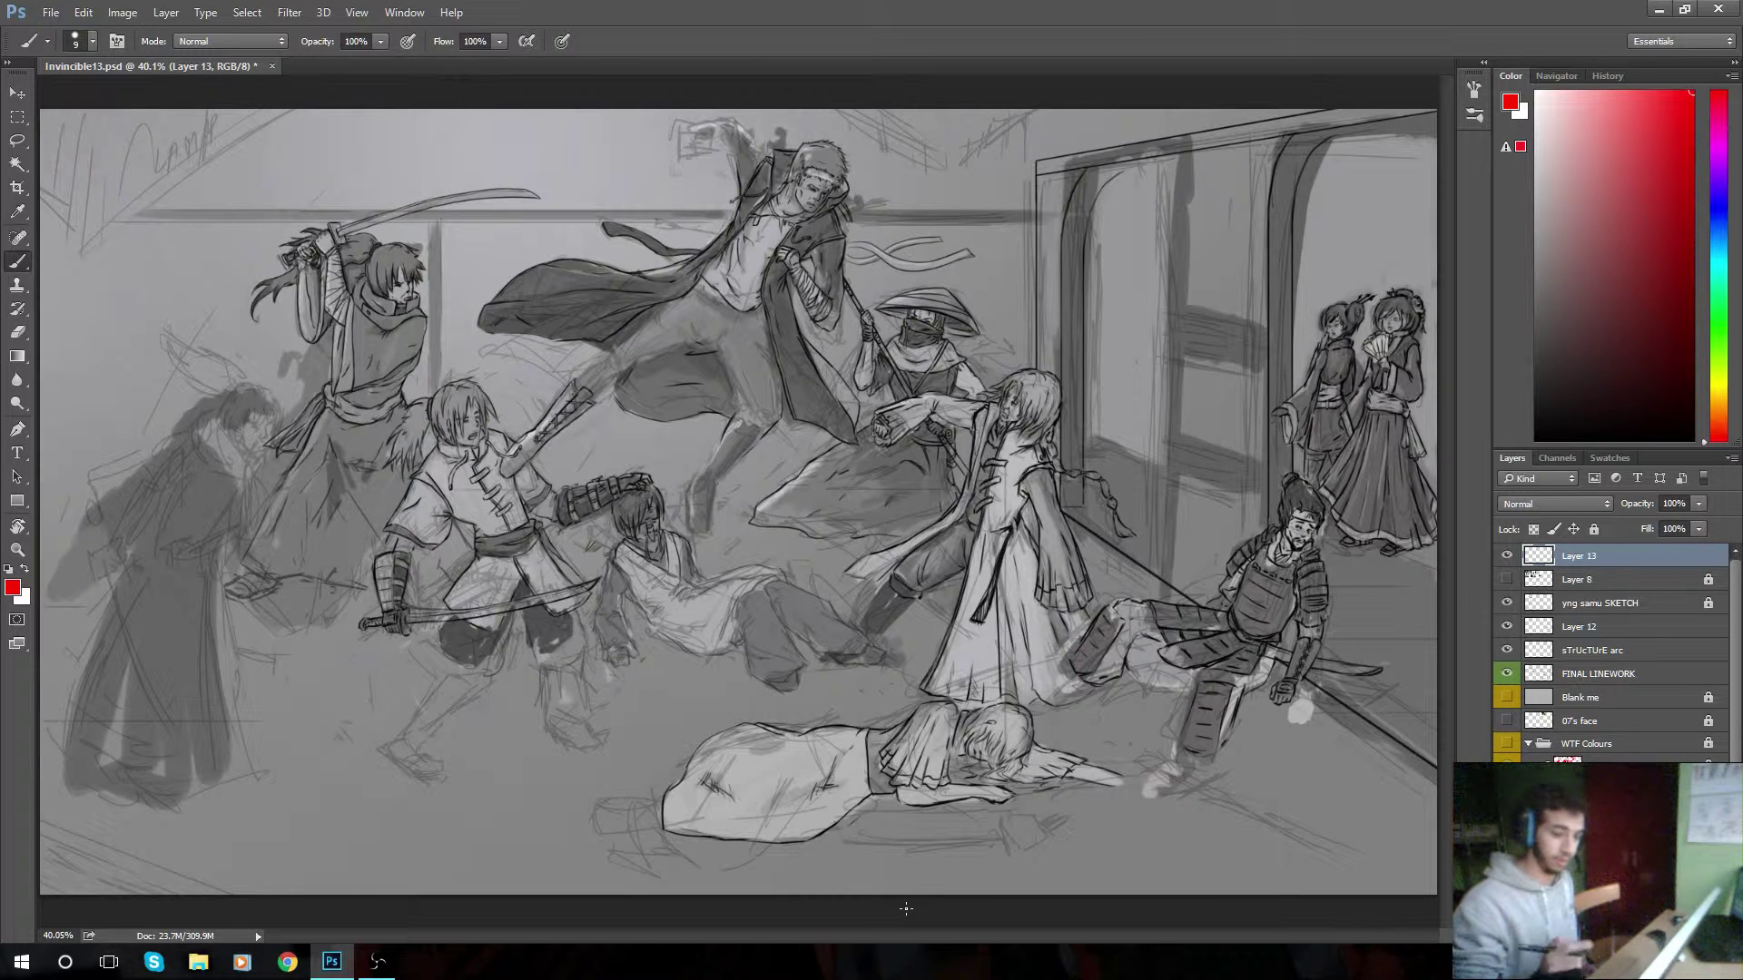
# - Draw a flat red ellipse through the central fighters and a larger one around it reaching the seated samurai
pyautogui.moveTo(868, 502)
pyautogui.mouseDown()
pyautogui.moveTo(544, 504)
pyautogui.moveTo(867, 614)
pyautogui.moveTo(717, 474)
pyautogui.mouseUp()
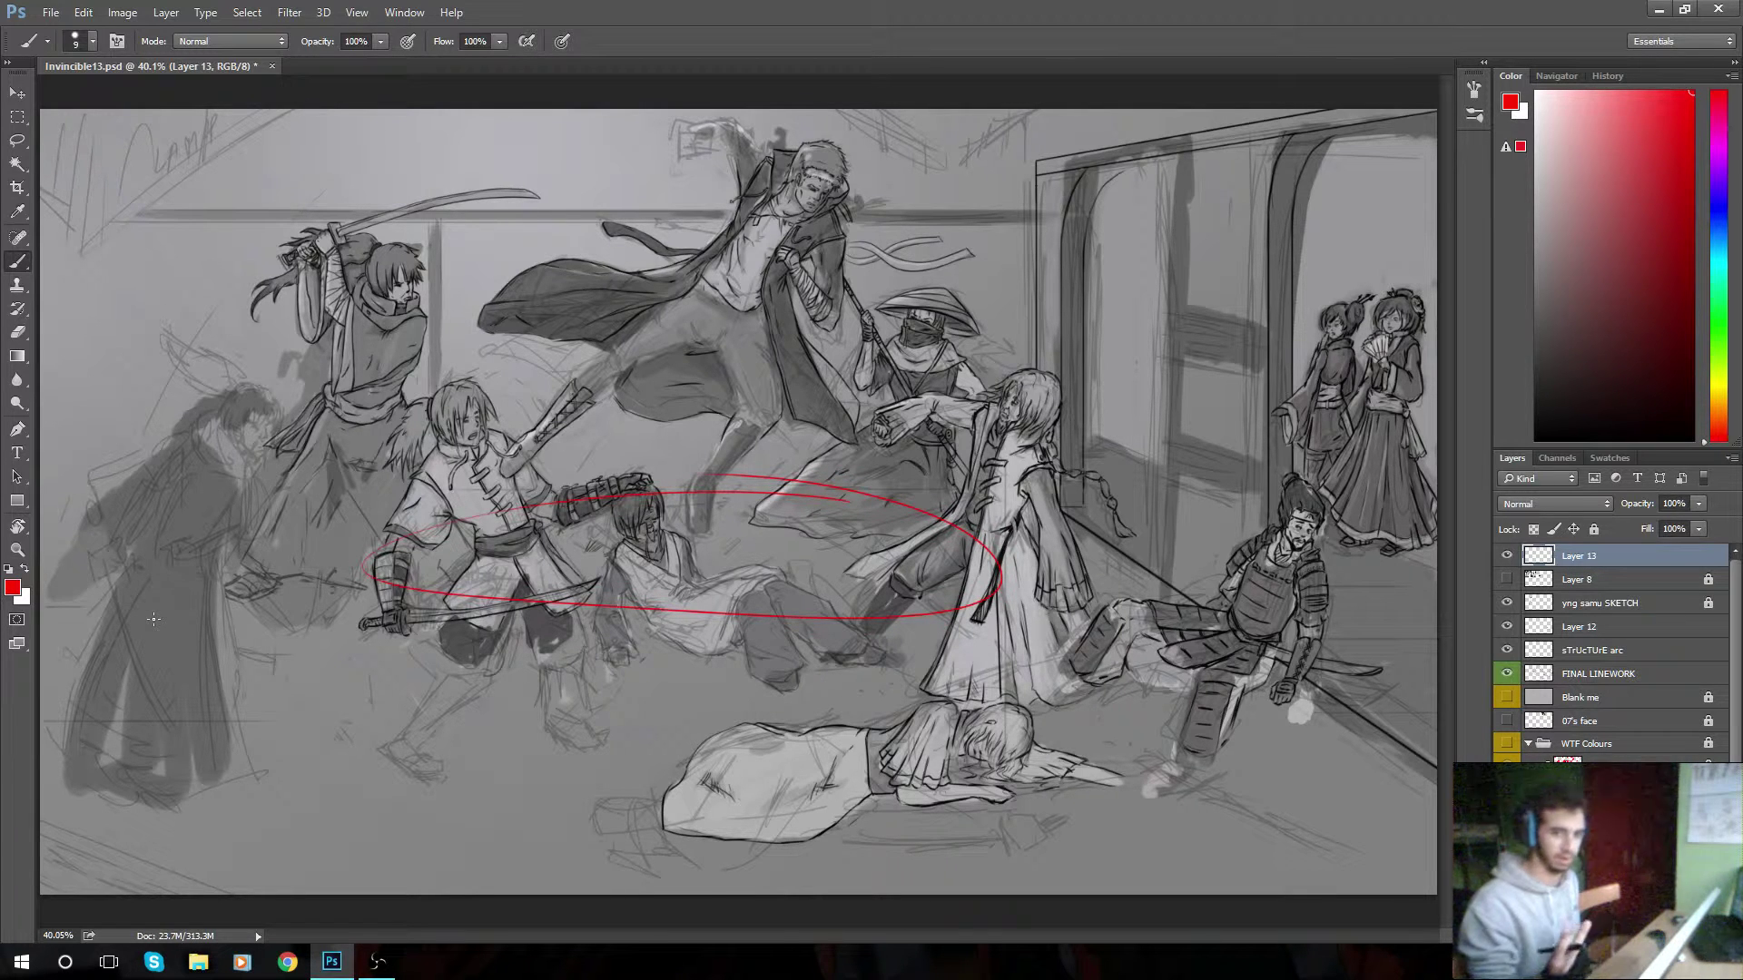
pyautogui.moveTo(1026, 501)
pyautogui.mouseDown()
pyautogui.moveTo(145, 563)
pyautogui.moveTo(1080, 689)
pyautogui.mouseUp()
pyautogui.hotkey('ctrl', 'z')
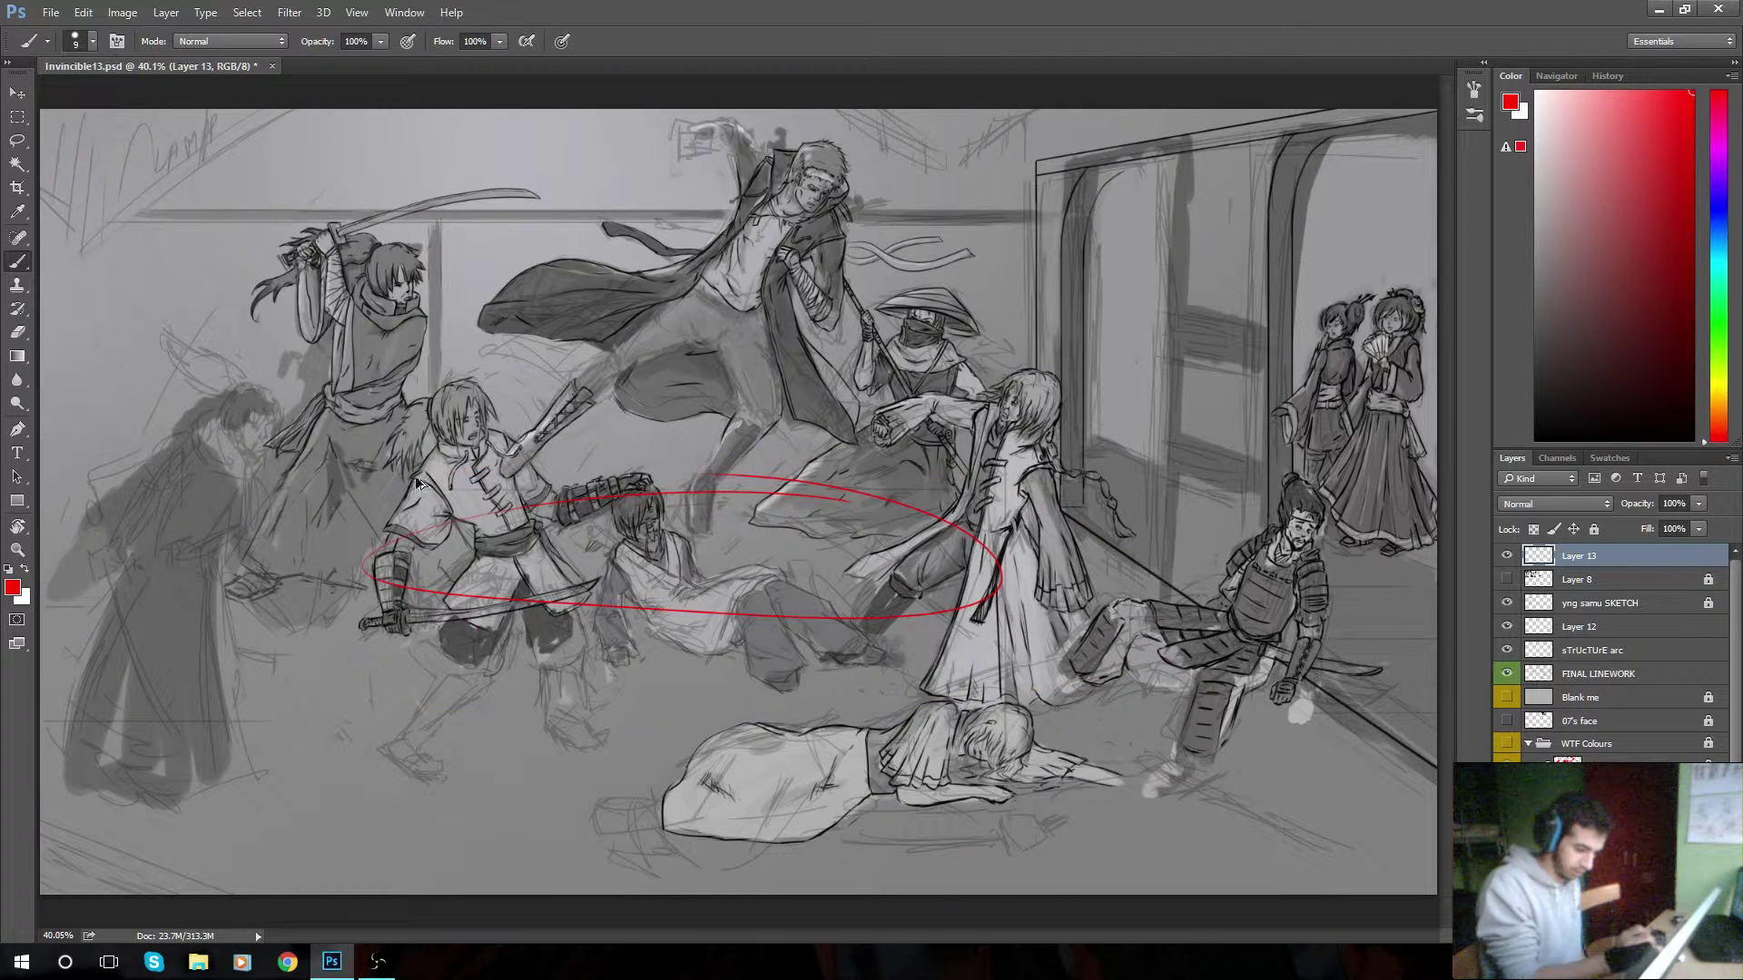
pyautogui.moveTo(1189, 576)
pyautogui.mouseDown()
pyautogui.moveTo(541, 445)
pyautogui.moveTo(962, 712)
pyautogui.moveTo(1034, 704)
pyautogui.moveTo(1209, 612)
pyautogui.mouseUp()
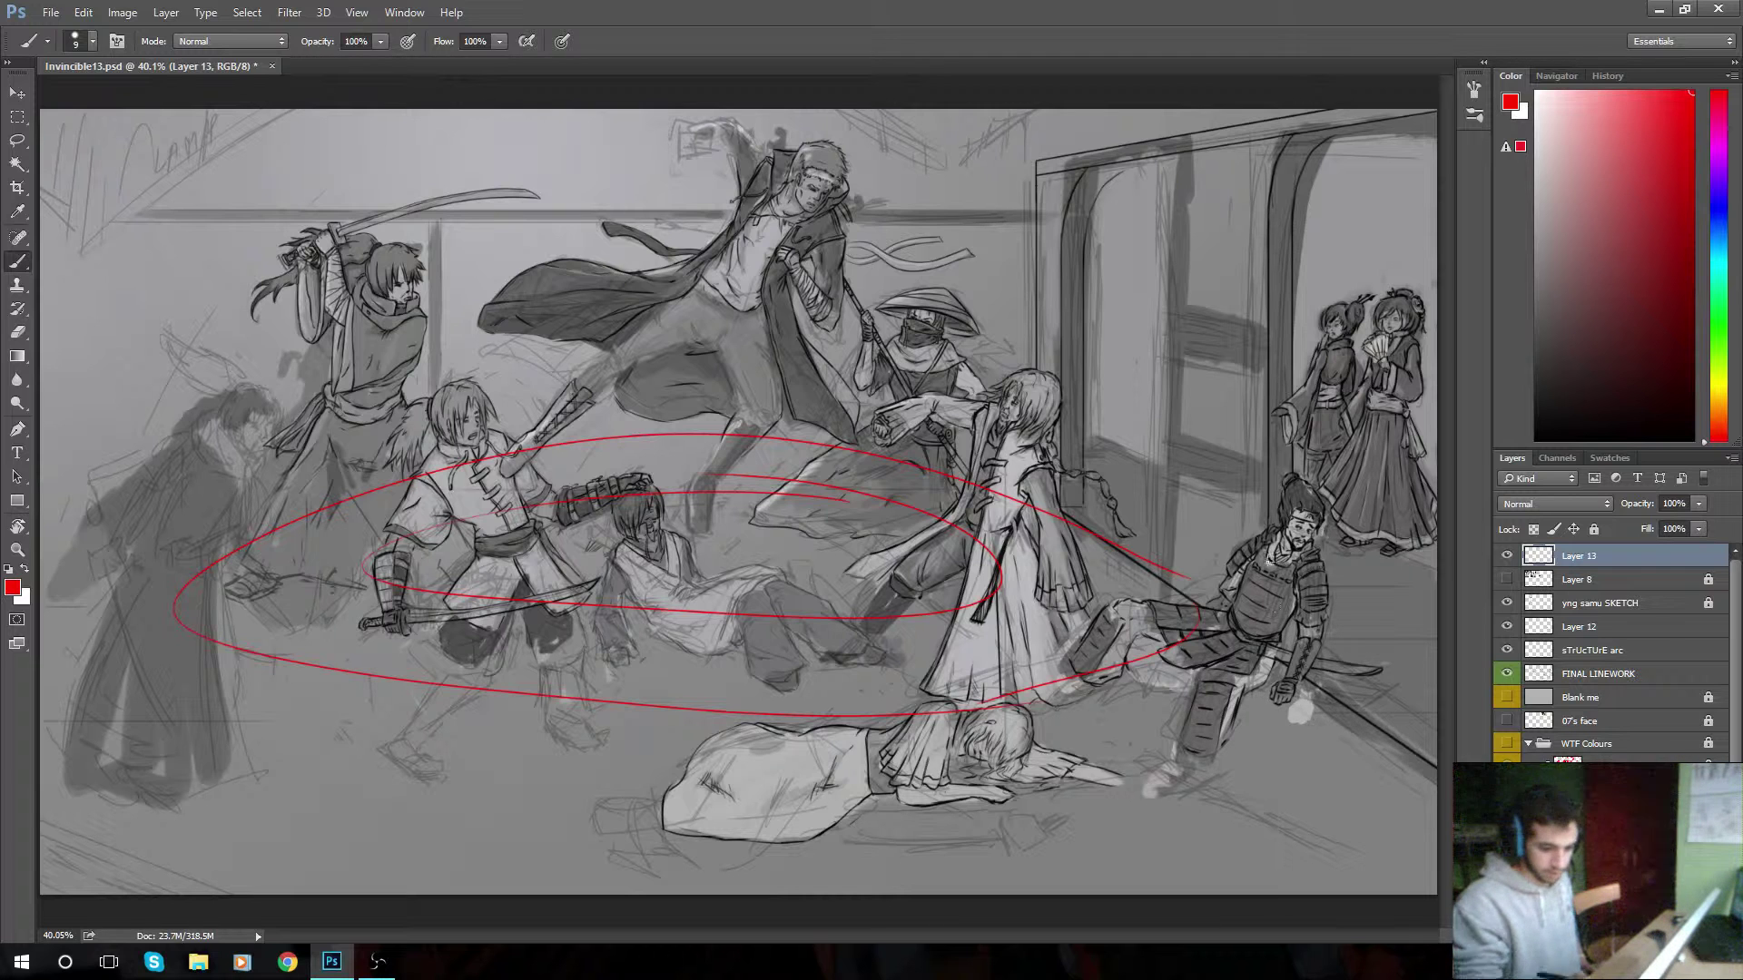
# - Draw a tall red oval around the two women standing in the doorway
pyautogui.moveTo(1201, 490); pyautogui.dragTo(1266, 554)
pyautogui.hotkey('ctrl', 'z')
pyautogui.moveTo(1312, 272); pyautogui.dragTo(1307, 268)
pyautogui.moveTo(1269, 356); pyautogui.dragTo(1253, 403)
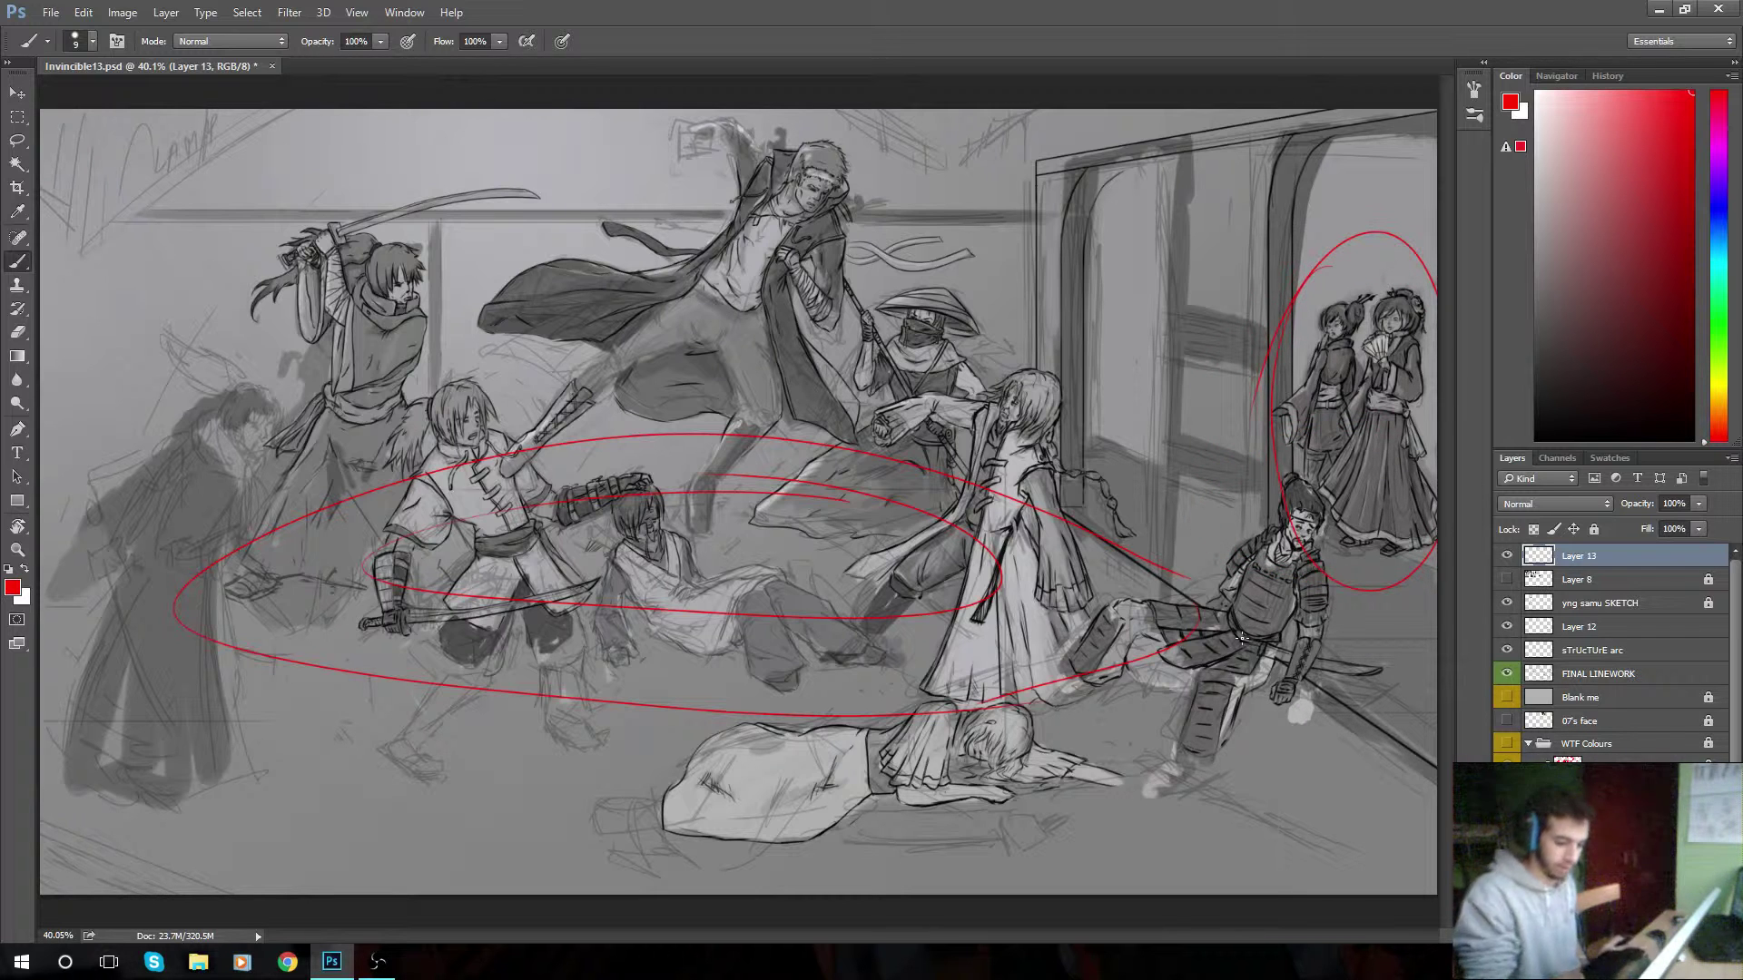
# - Undo all the red ellipses marking the figure groups
pyautogui.hotkey('ctrl', 'alt', 'z')
pyautogui.hotkey('ctrl', 'alt', 'z')
pyautogui.hotkey('ctrl', 'alt', 'z')
pyautogui.hotkey('ctrl', 'alt', 'z')
pyautogui.hotkey('ctrl', 'alt', 'z')
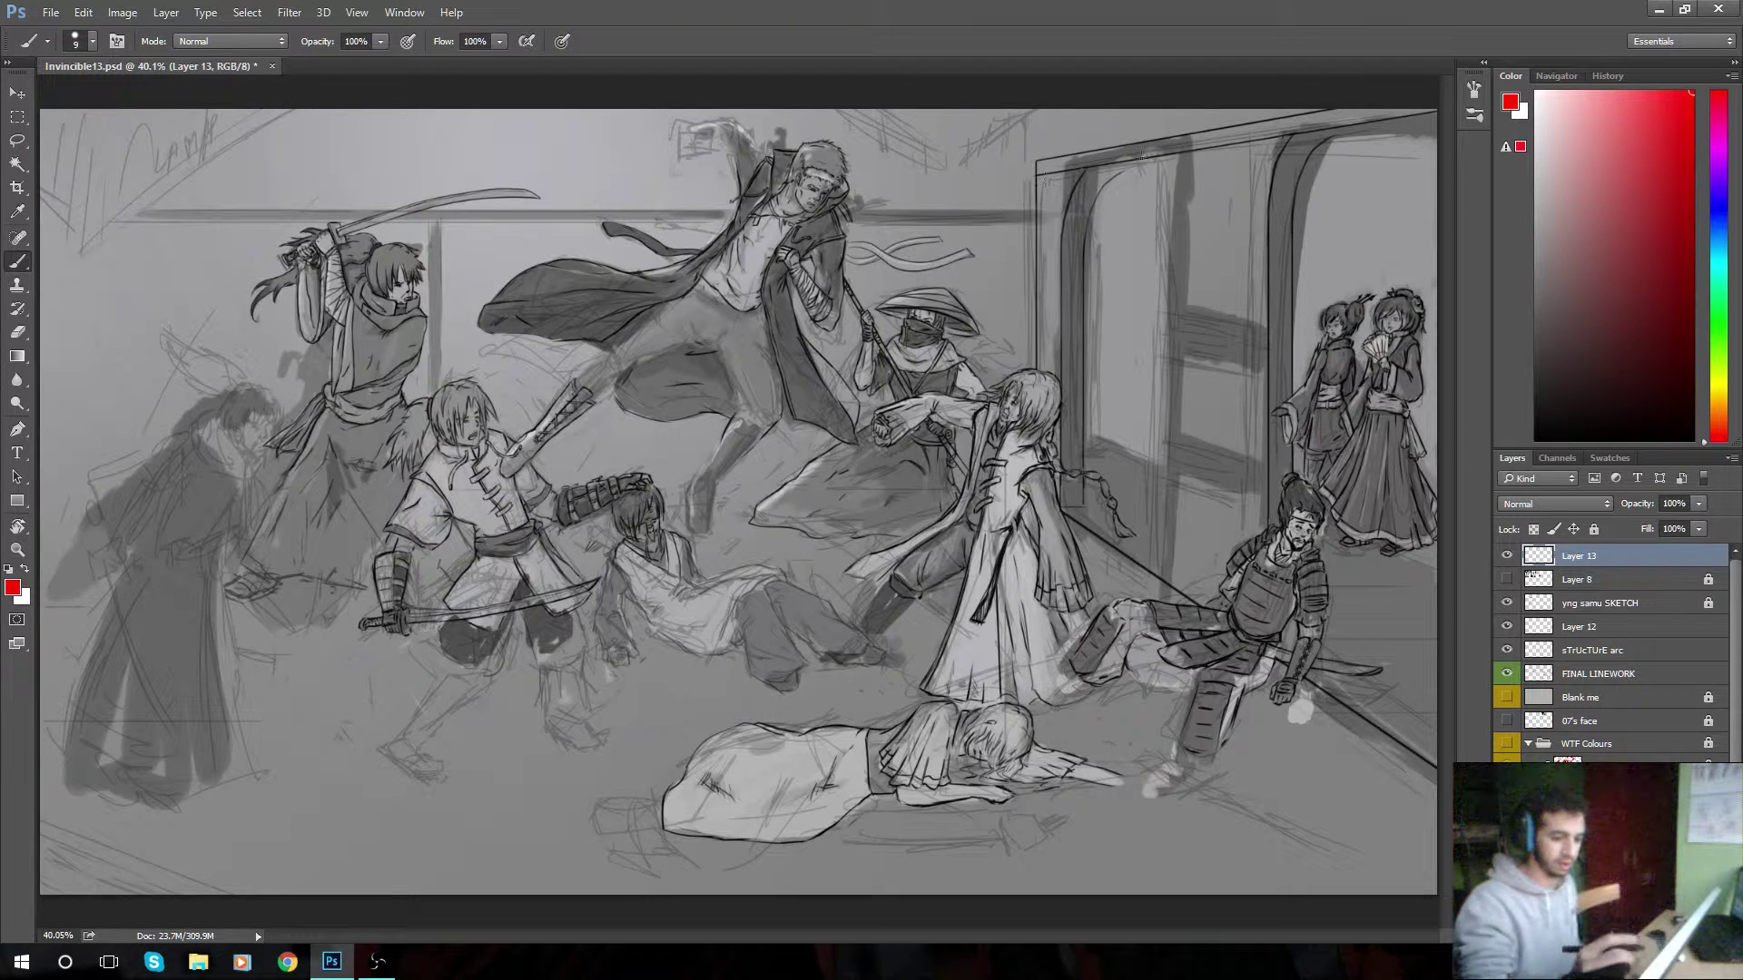
# - Trace the side wall's top beam, floor edge and two door crossbars with red perspective lines
pyautogui.moveTo(1040, 171); pyautogui.dragTo(1370, 111)
pyautogui.moveTo(1041, 504); pyautogui.dragTo(1436, 767)
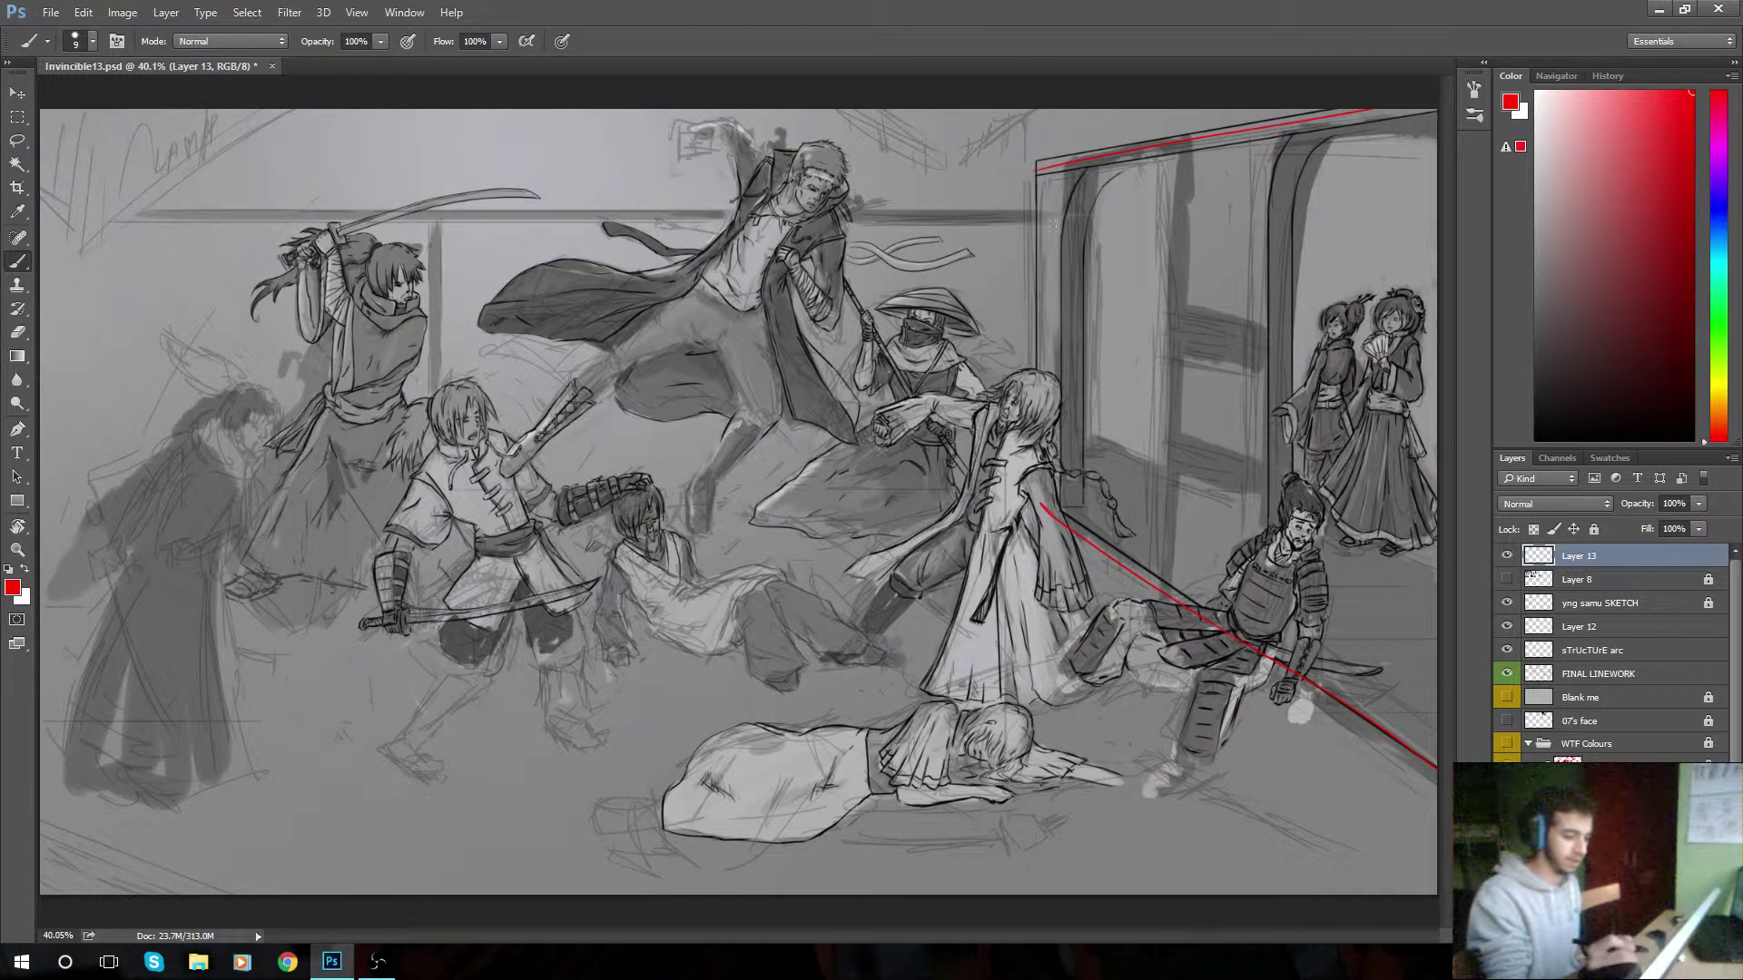
pyautogui.moveTo(1175, 334); pyautogui.dragTo(1253, 340)
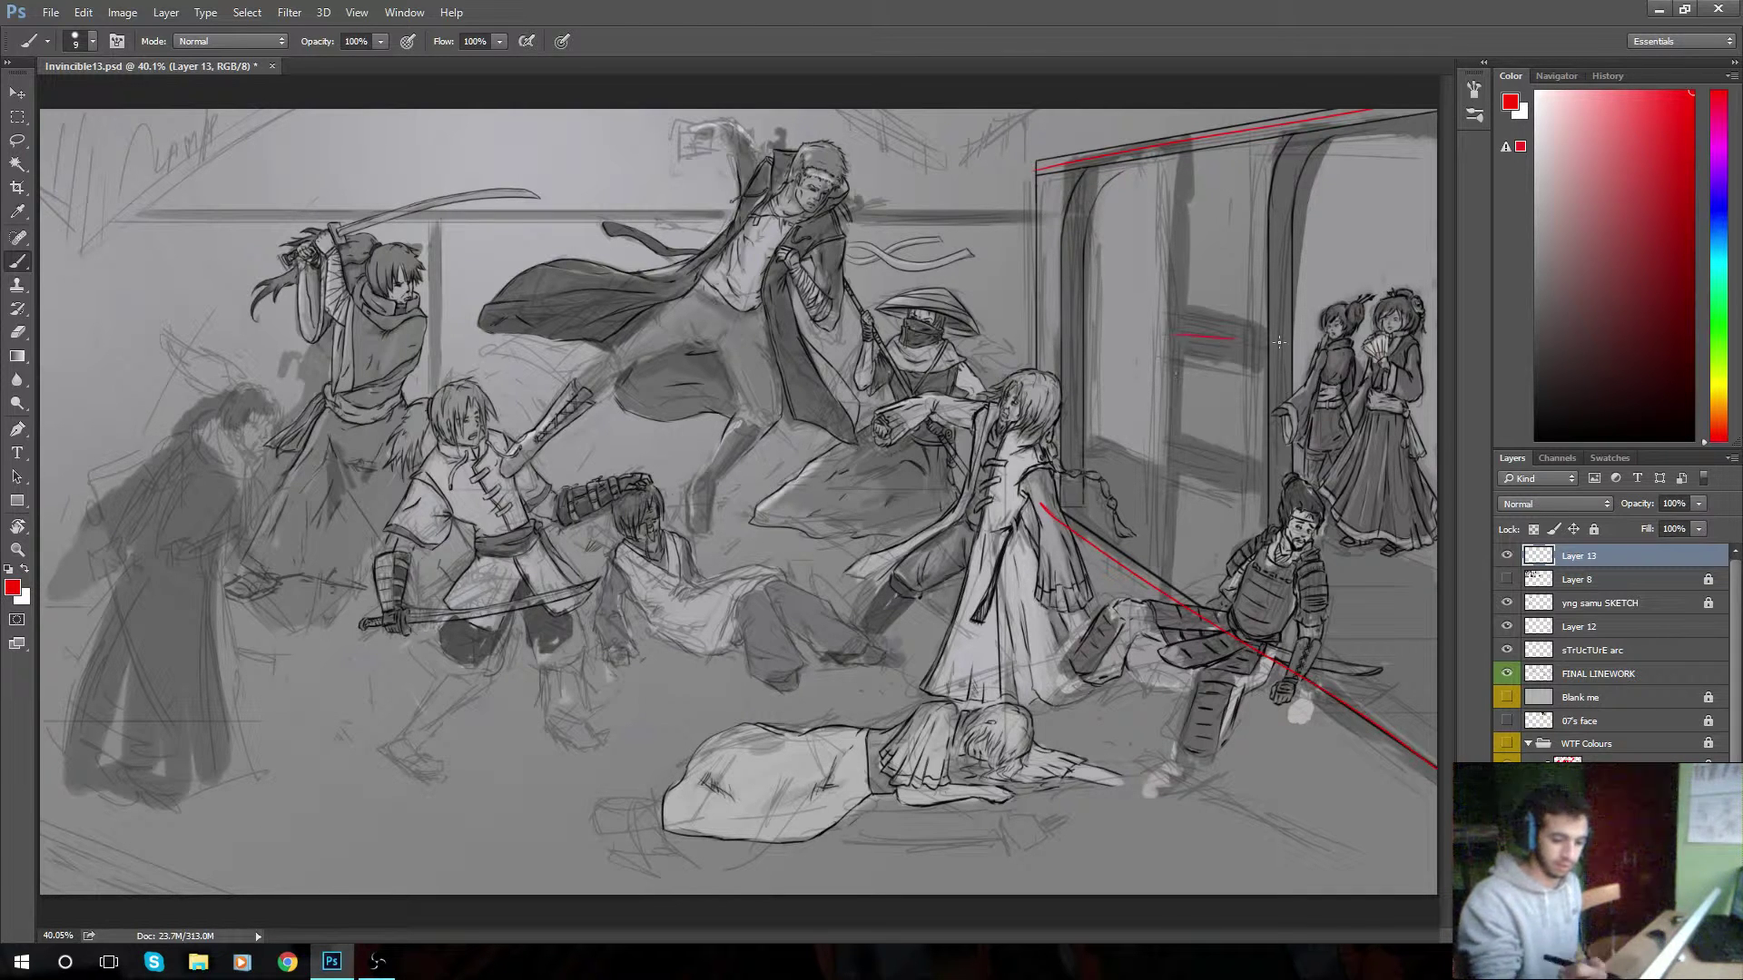
pyautogui.moveTo(1167, 451); pyautogui.dragTo(1237, 470)
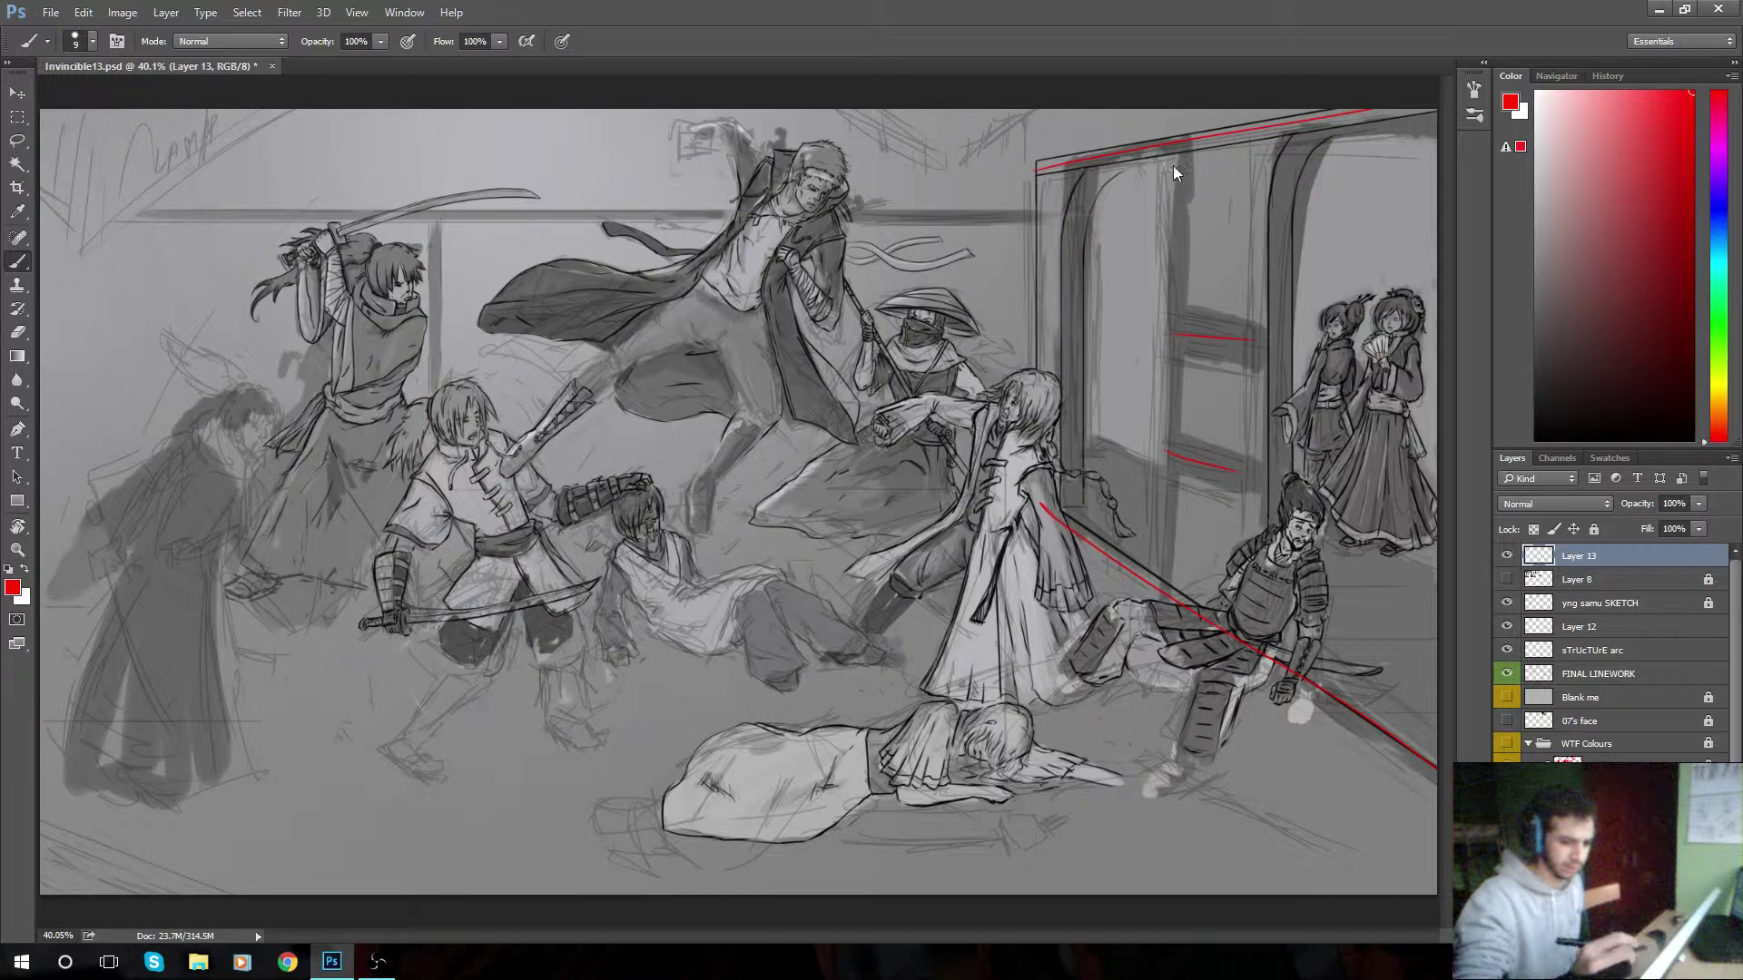
# - Trace three vertical red lines along the side wall's door posts
pyautogui.moveTo(1071, 169); pyautogui.dragTo(1062, 535)
pyautogui.moveTo(1183, 160); pyautogui.dragTo(1180, 581)
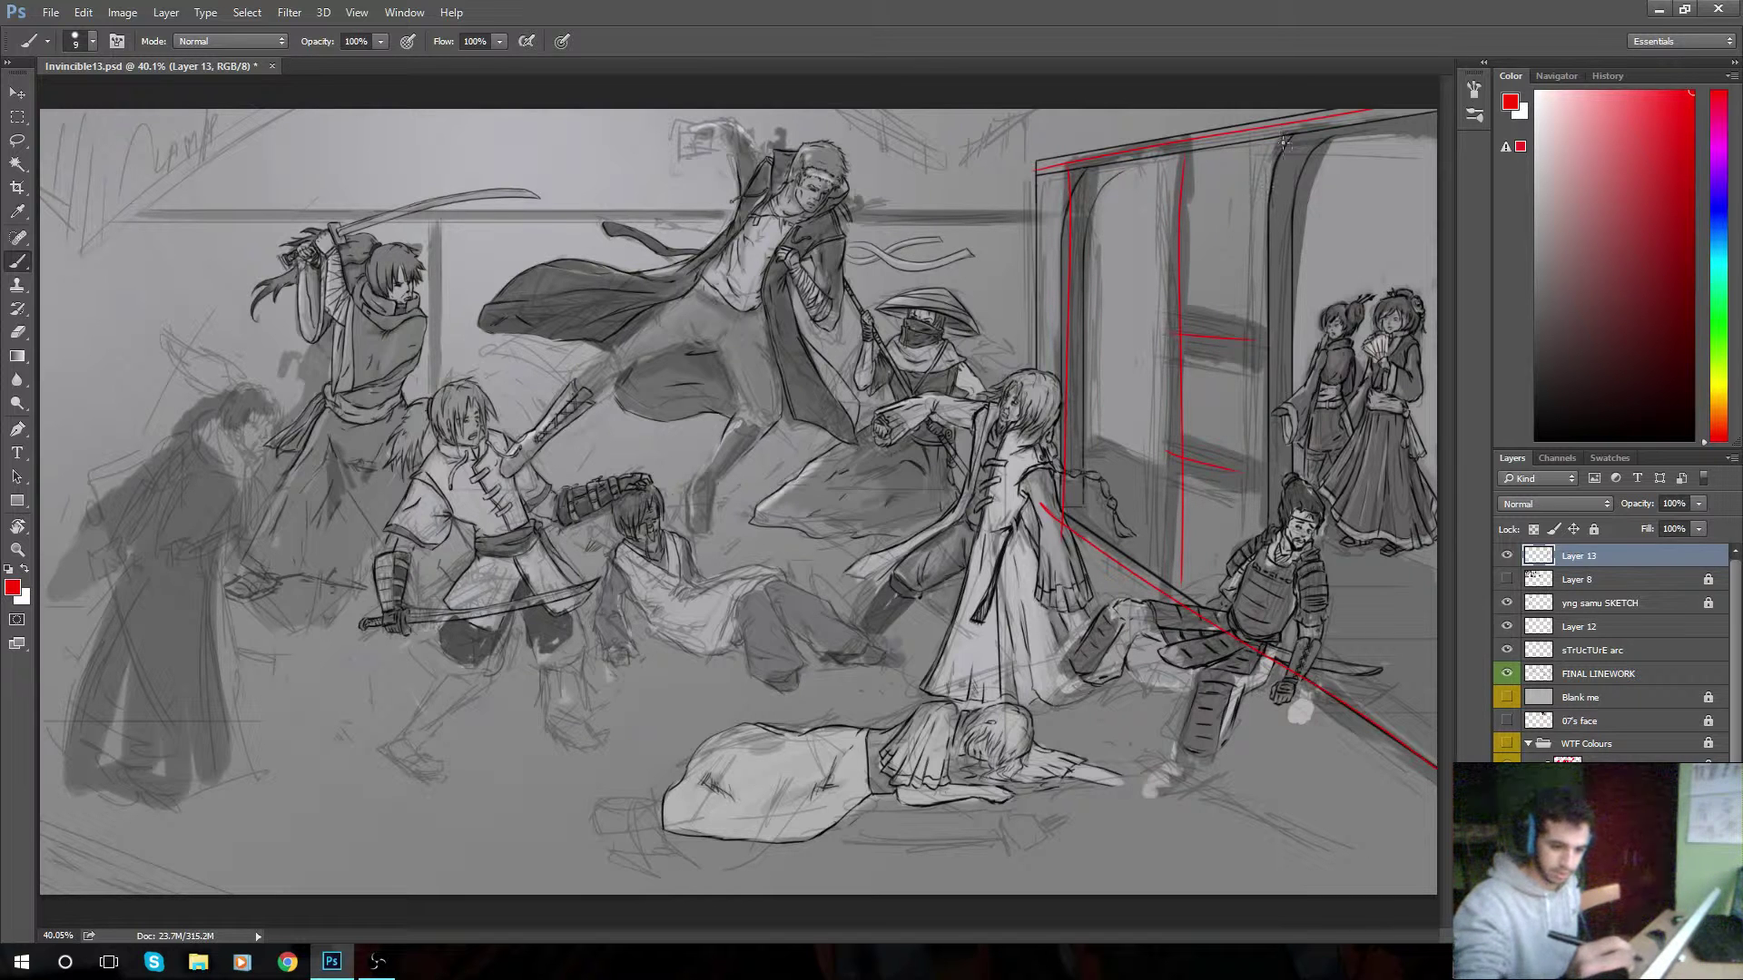
pyautogui.moveTo(1284, 141); pyautogui.dragTo(1280, 653)
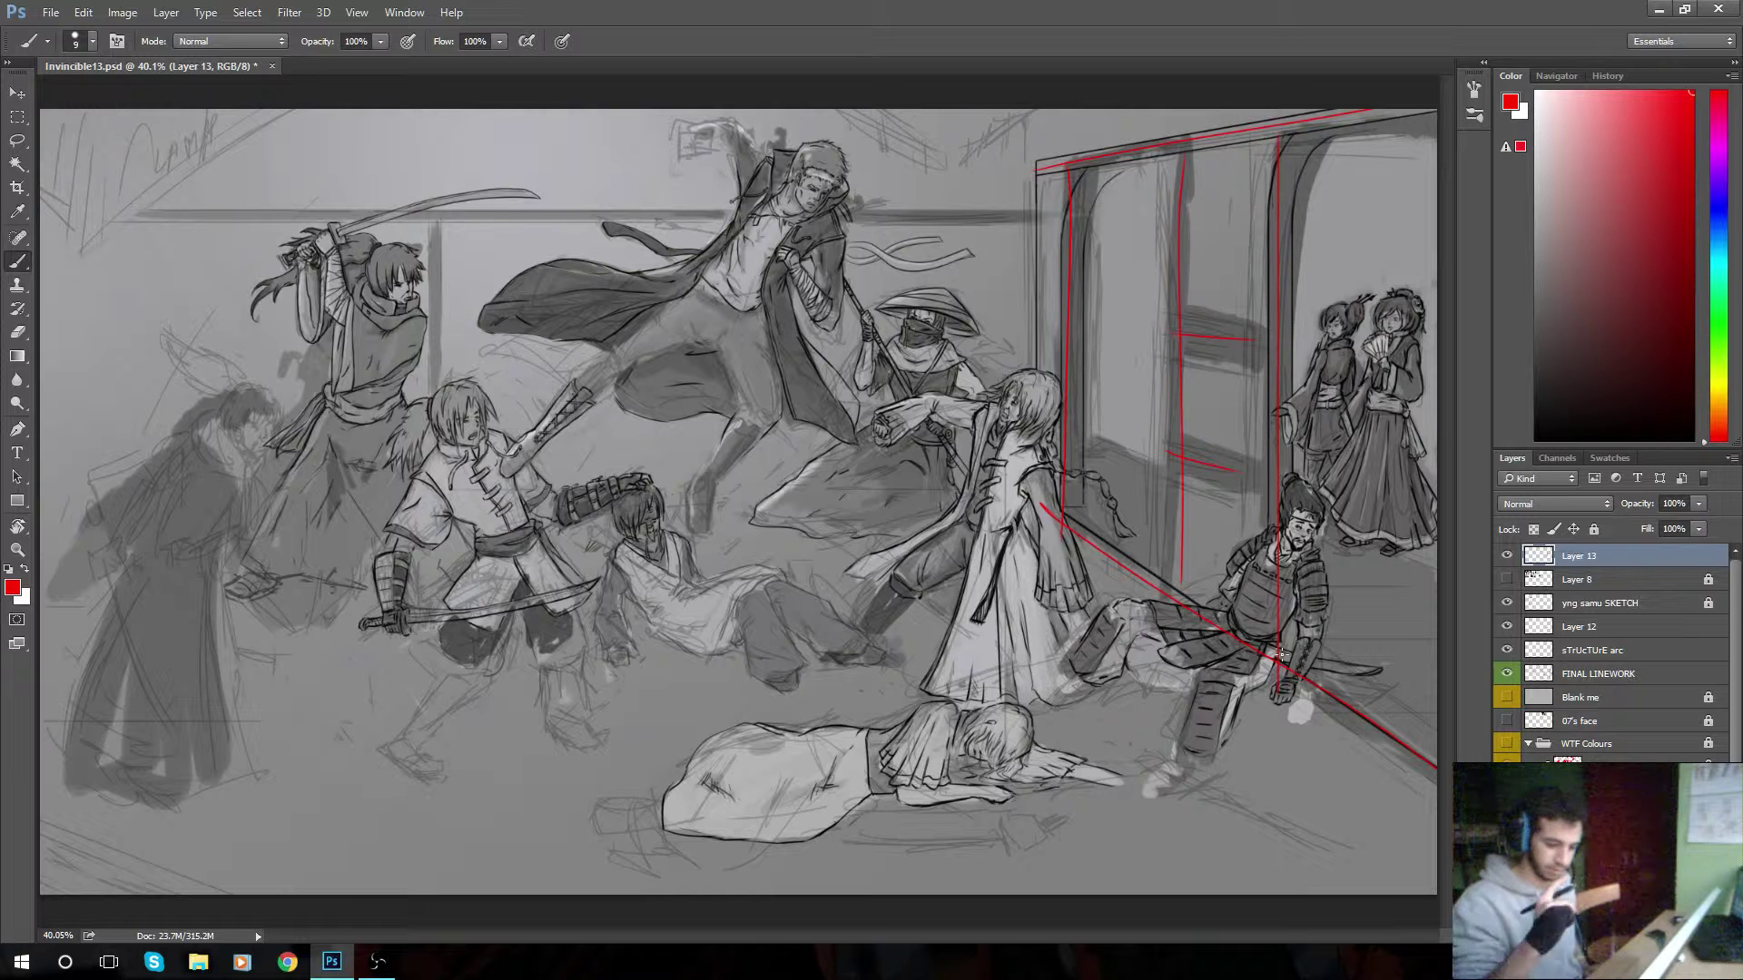
# - Extend the side wall's beam, floor and crossbar lines in red so they converge towards the leaping man
pyautogui.moveTo(1096, 153); pyautogui.dragTo(726, 234)
pyautogui.moveTo(1071, 536); pyautogui.dragTo(754, 381)
pyautogui.moveTo(1134, 322); pyautogui.dragTo(1012, 293)
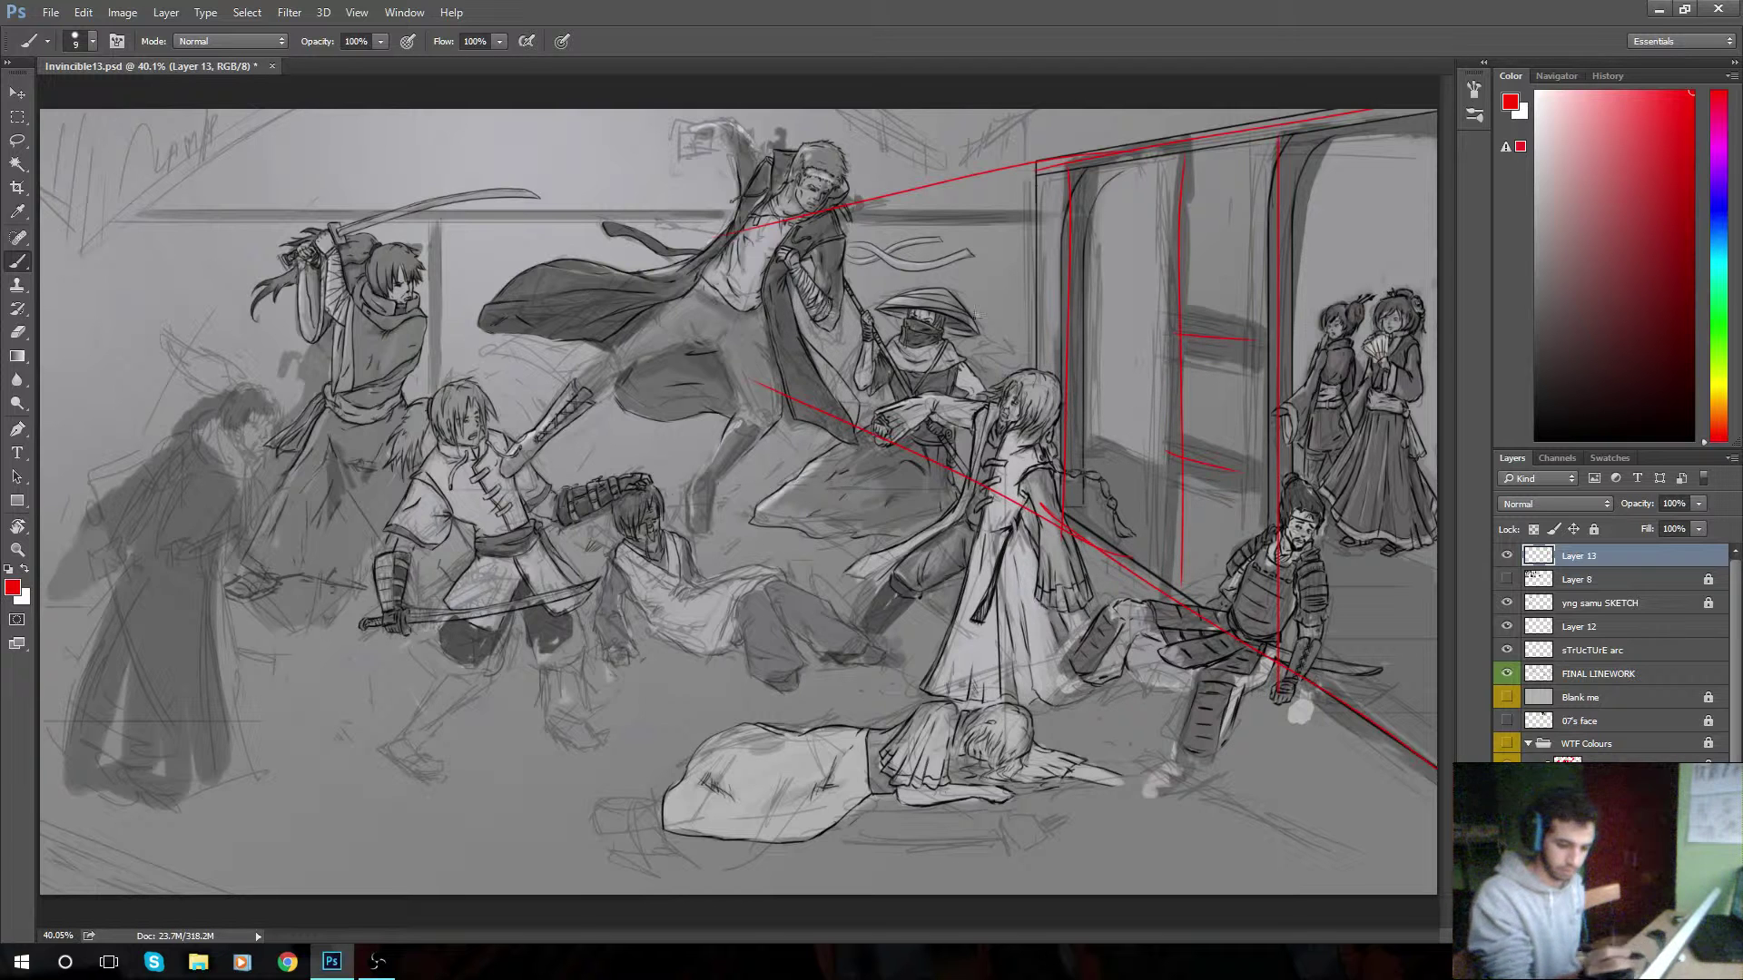
pyautogui.moveTo(804, 307); pyautogui.dragTo(1257, 337)
pyautogui.moveTo(816, 368); pyautogui.dragTo(1323, 510)
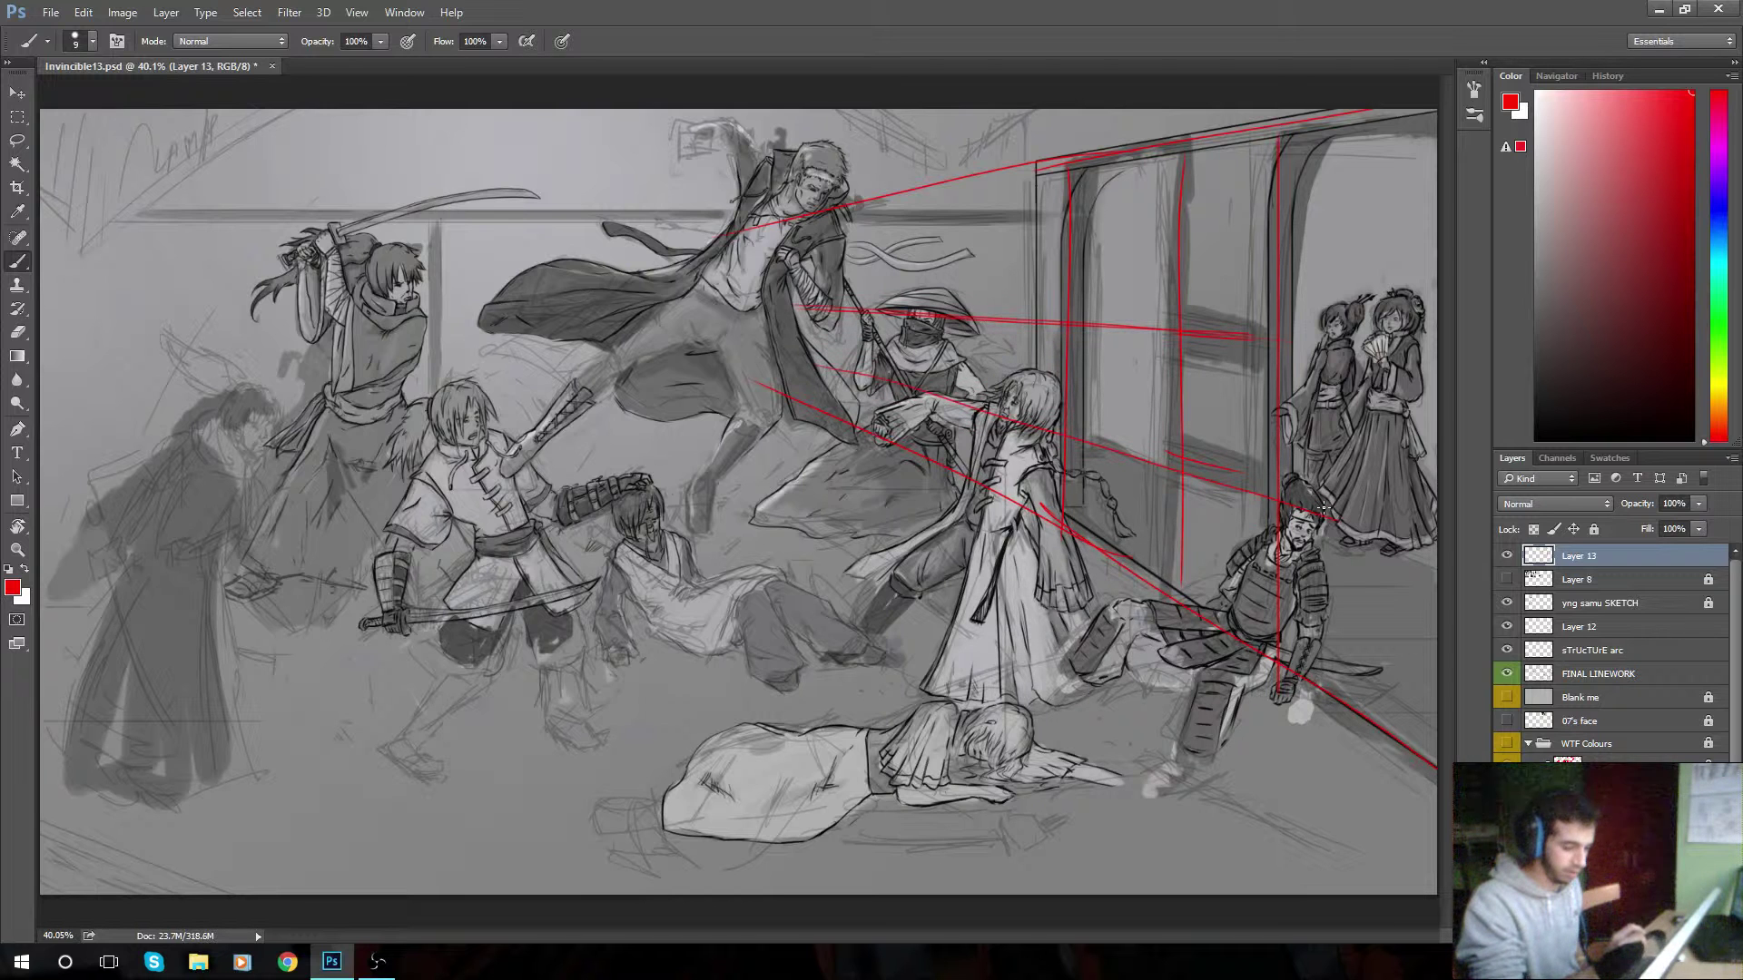
# - Outline the back wall as a red rectangle with straight lines along its beam, left post, floor line and right corner
pyautogui.moveTo(1005, 211)
pyautogui.mouseDown()
pyautogui.moveTo(977, 263)
pyautogui.moveTo(165, 284)
pyautogui.mouseUp()
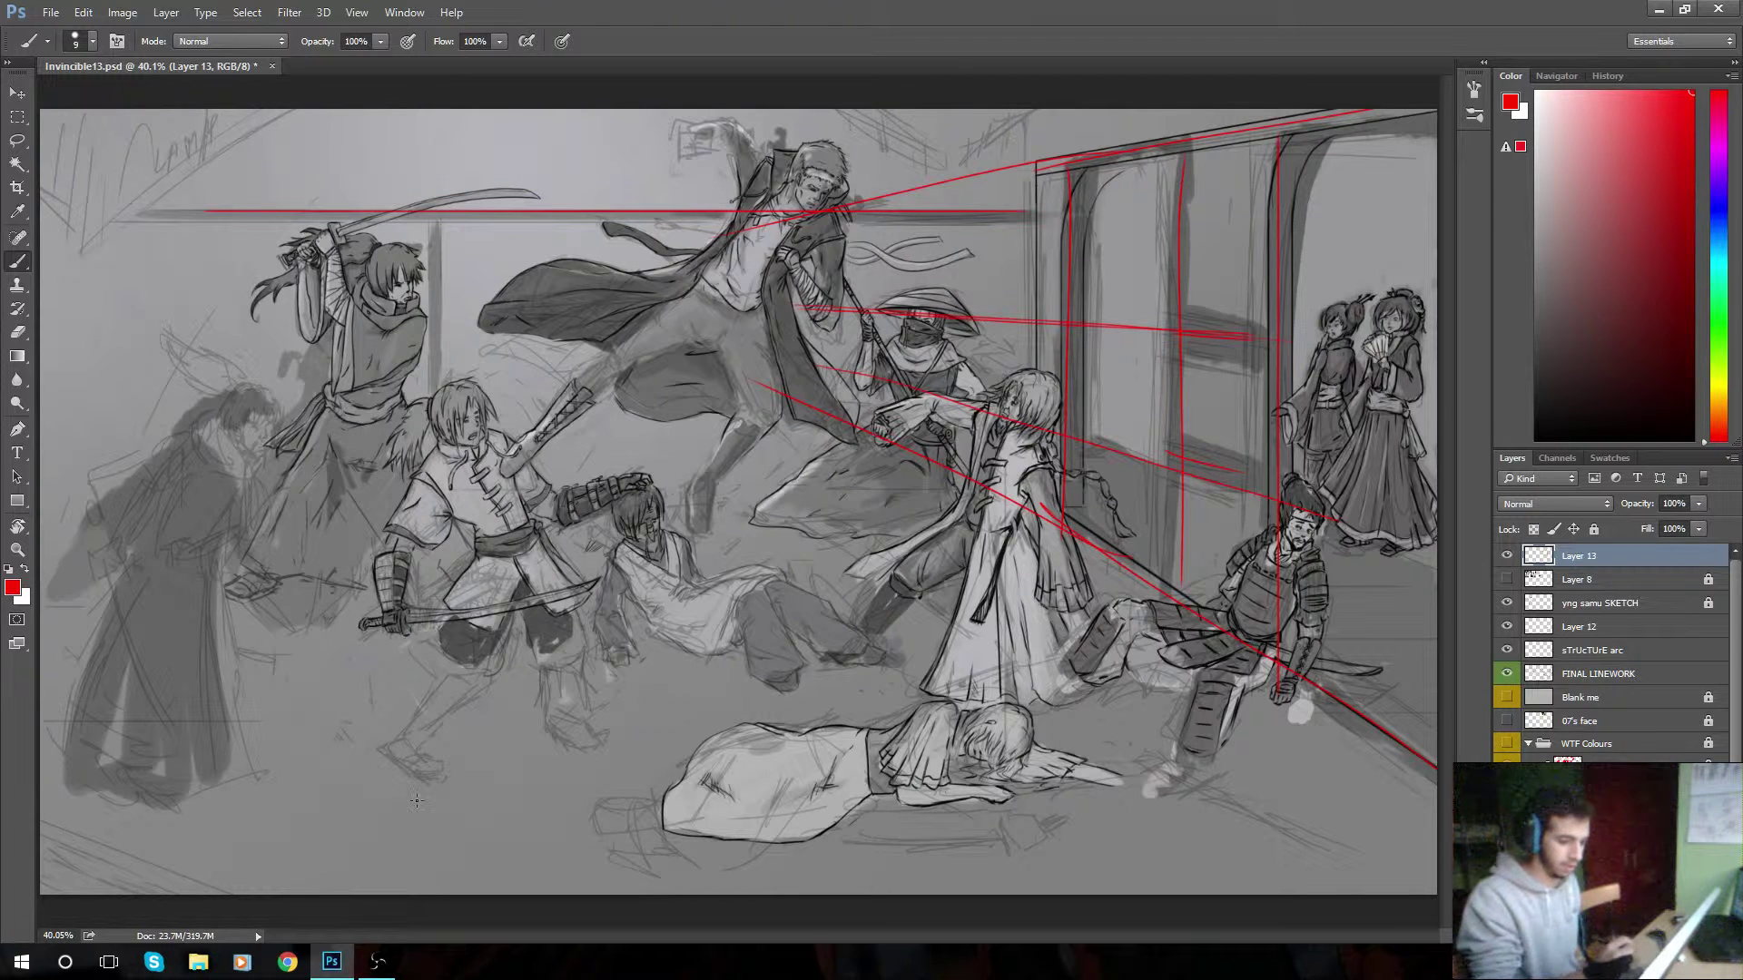
pyautogui.click(438, 221)
pyautogui.keyDown('shift'); pyautogui.click(439, 436); pyautogui.keyUp('shift')
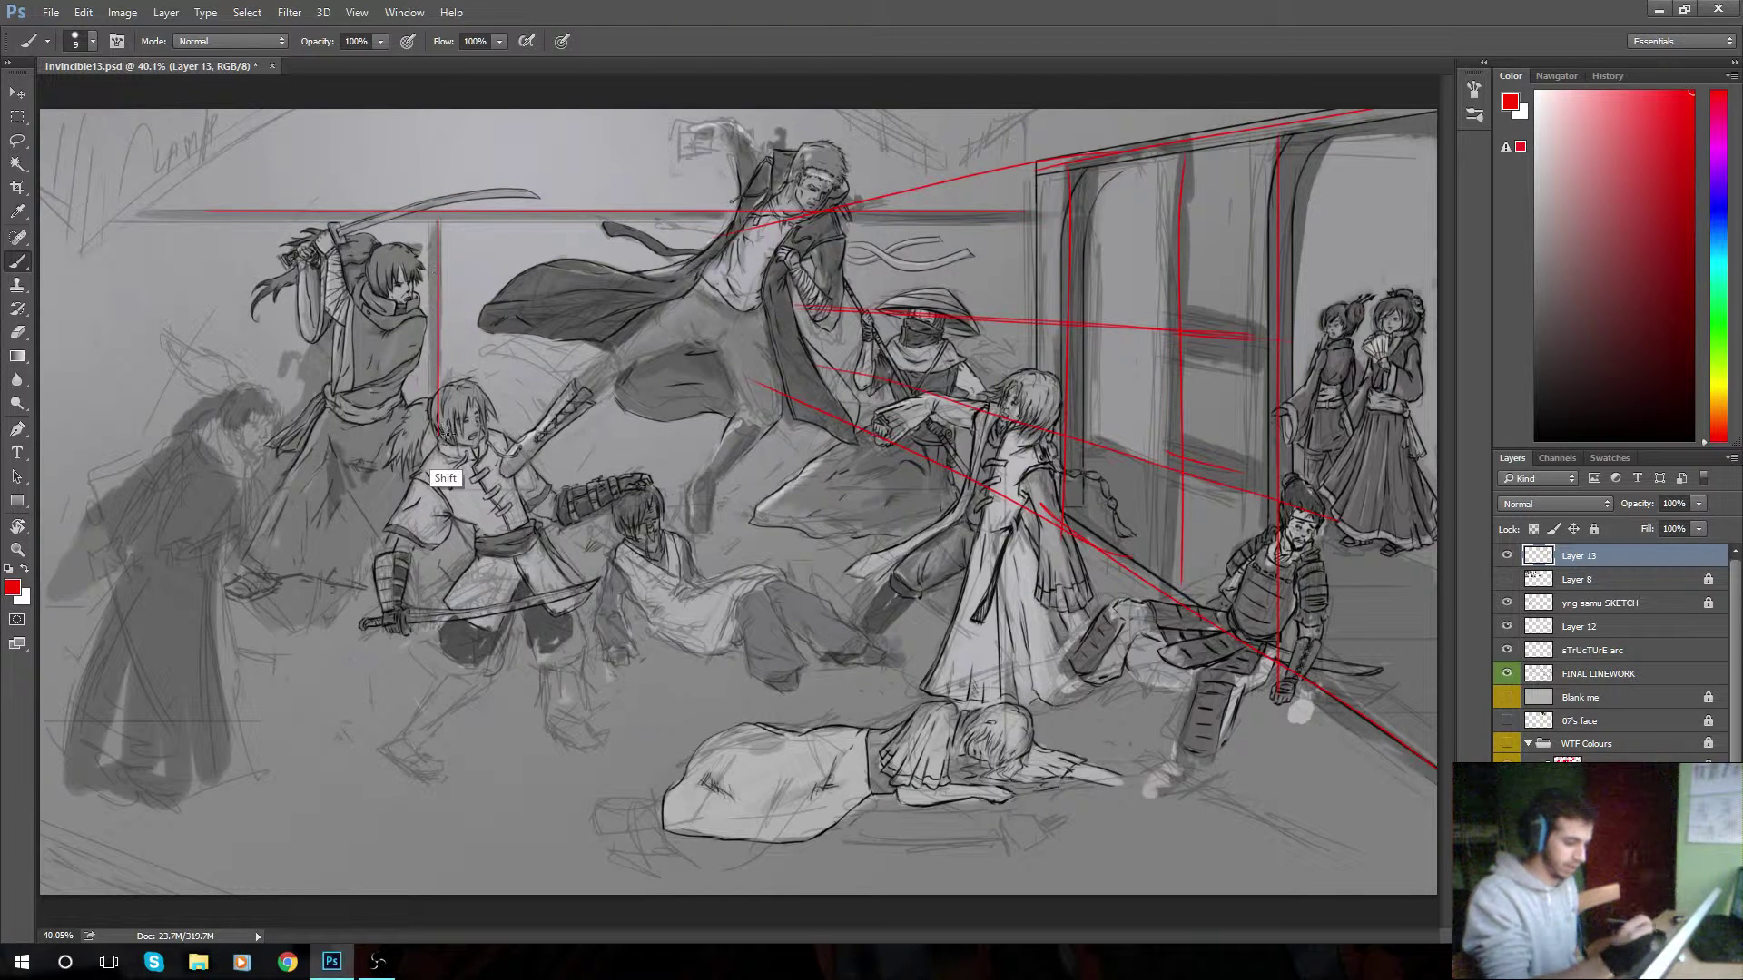
pyautogui.click(449, 570)
pyautogui.keyDown('shift'); pyautogui.click(568, 570); pyautogui.keyUp('shift')
pyautogui.keyDown('shift'); pyautogui.click(1042, 570); pyautogui.keyUp('shift')
pyautogui.click(1051, 535)
pyautogui.keyDown('shift'); pyautogui.click(1052, 215); pyautogui.keyUp('shift')
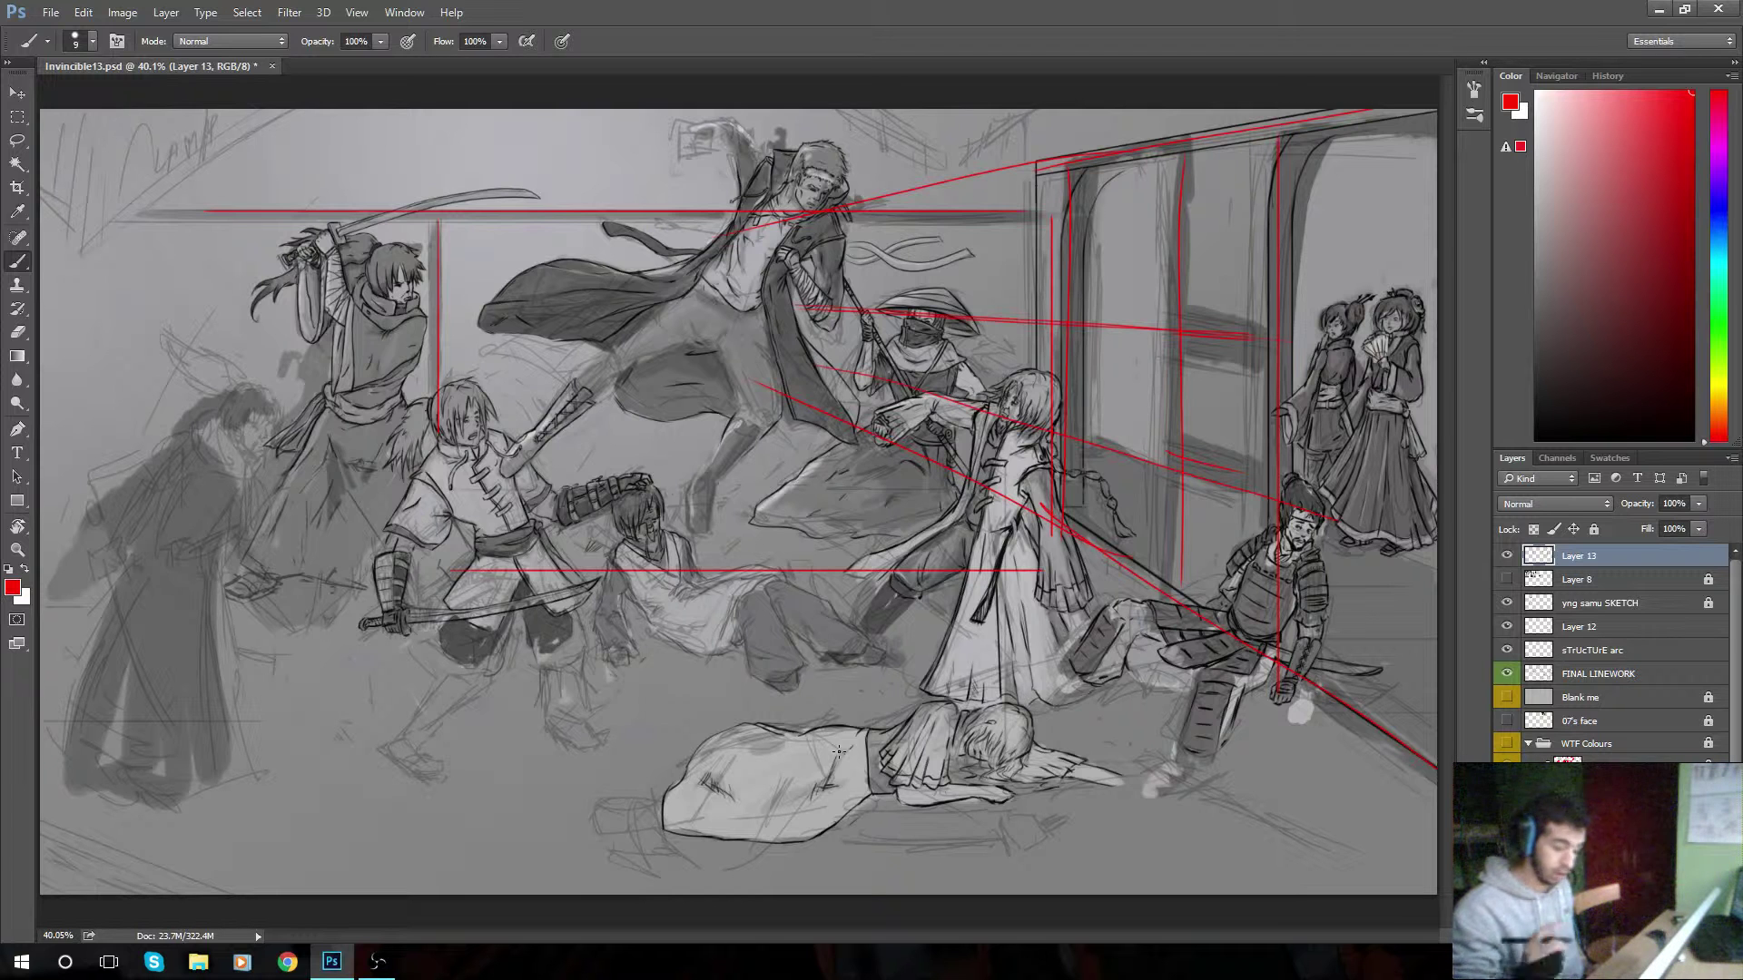
# - Clear all the red perspective lines from the new layer and deselect
pyautogui.hotkey('ctrl', 'a')
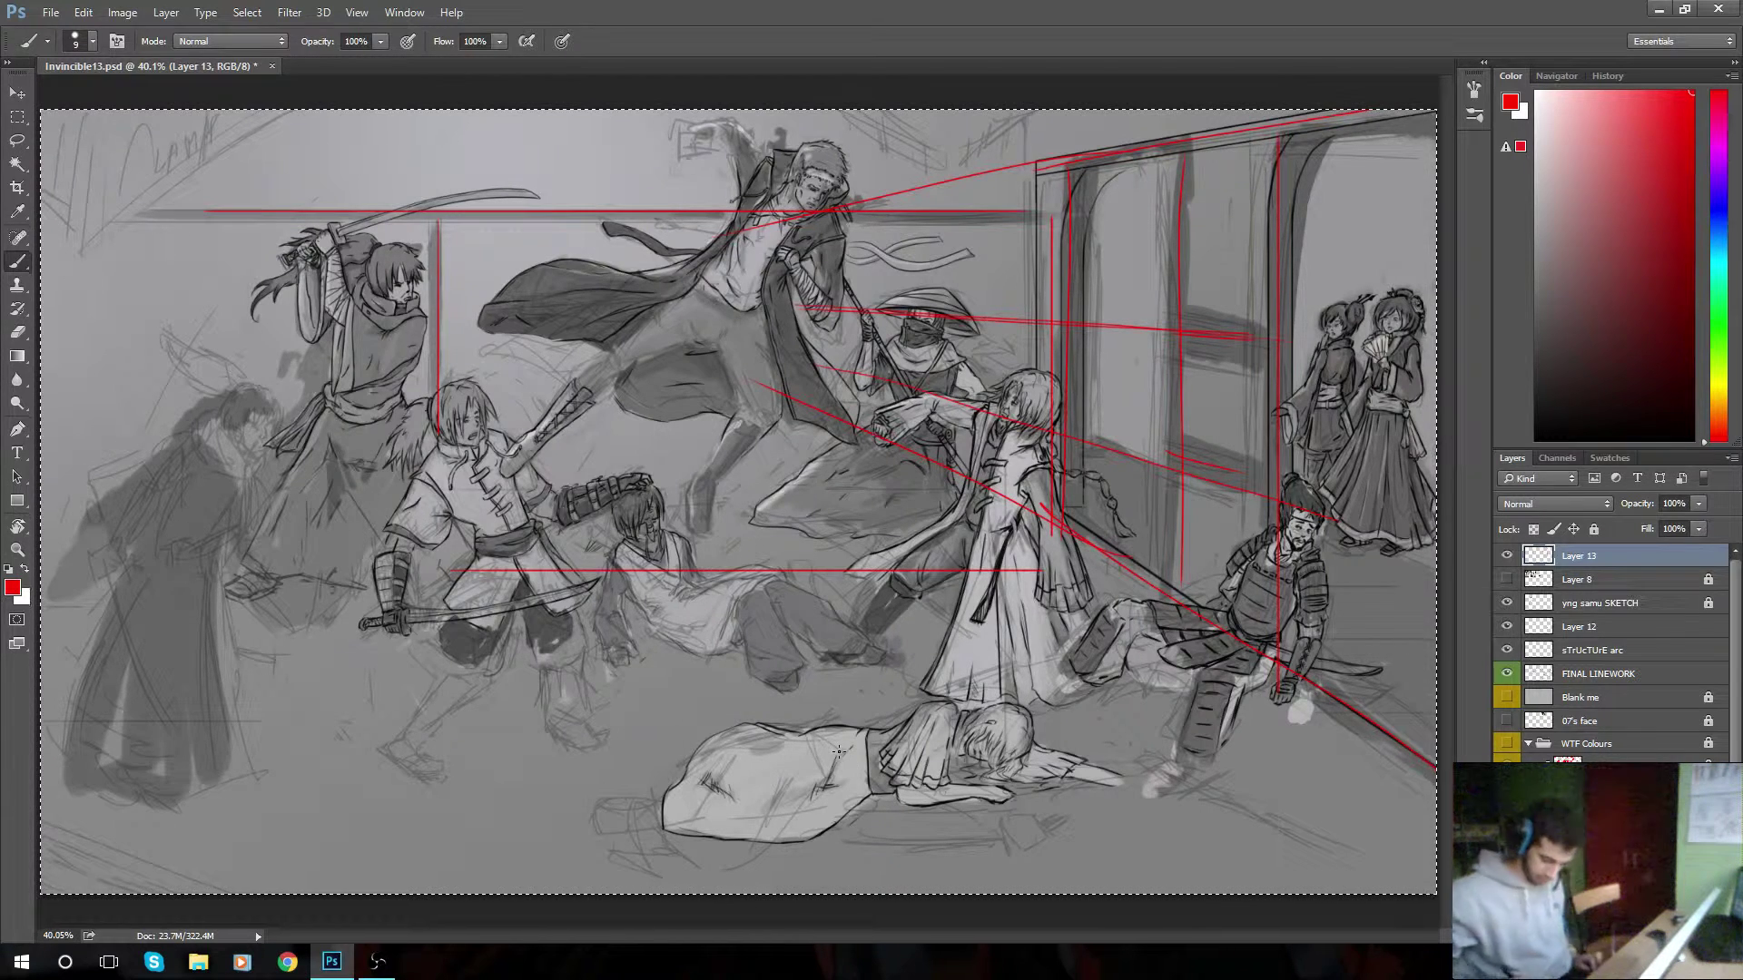
pyautogui.press('Delete')
pyautogui.hotkey('ctrl', 'd')
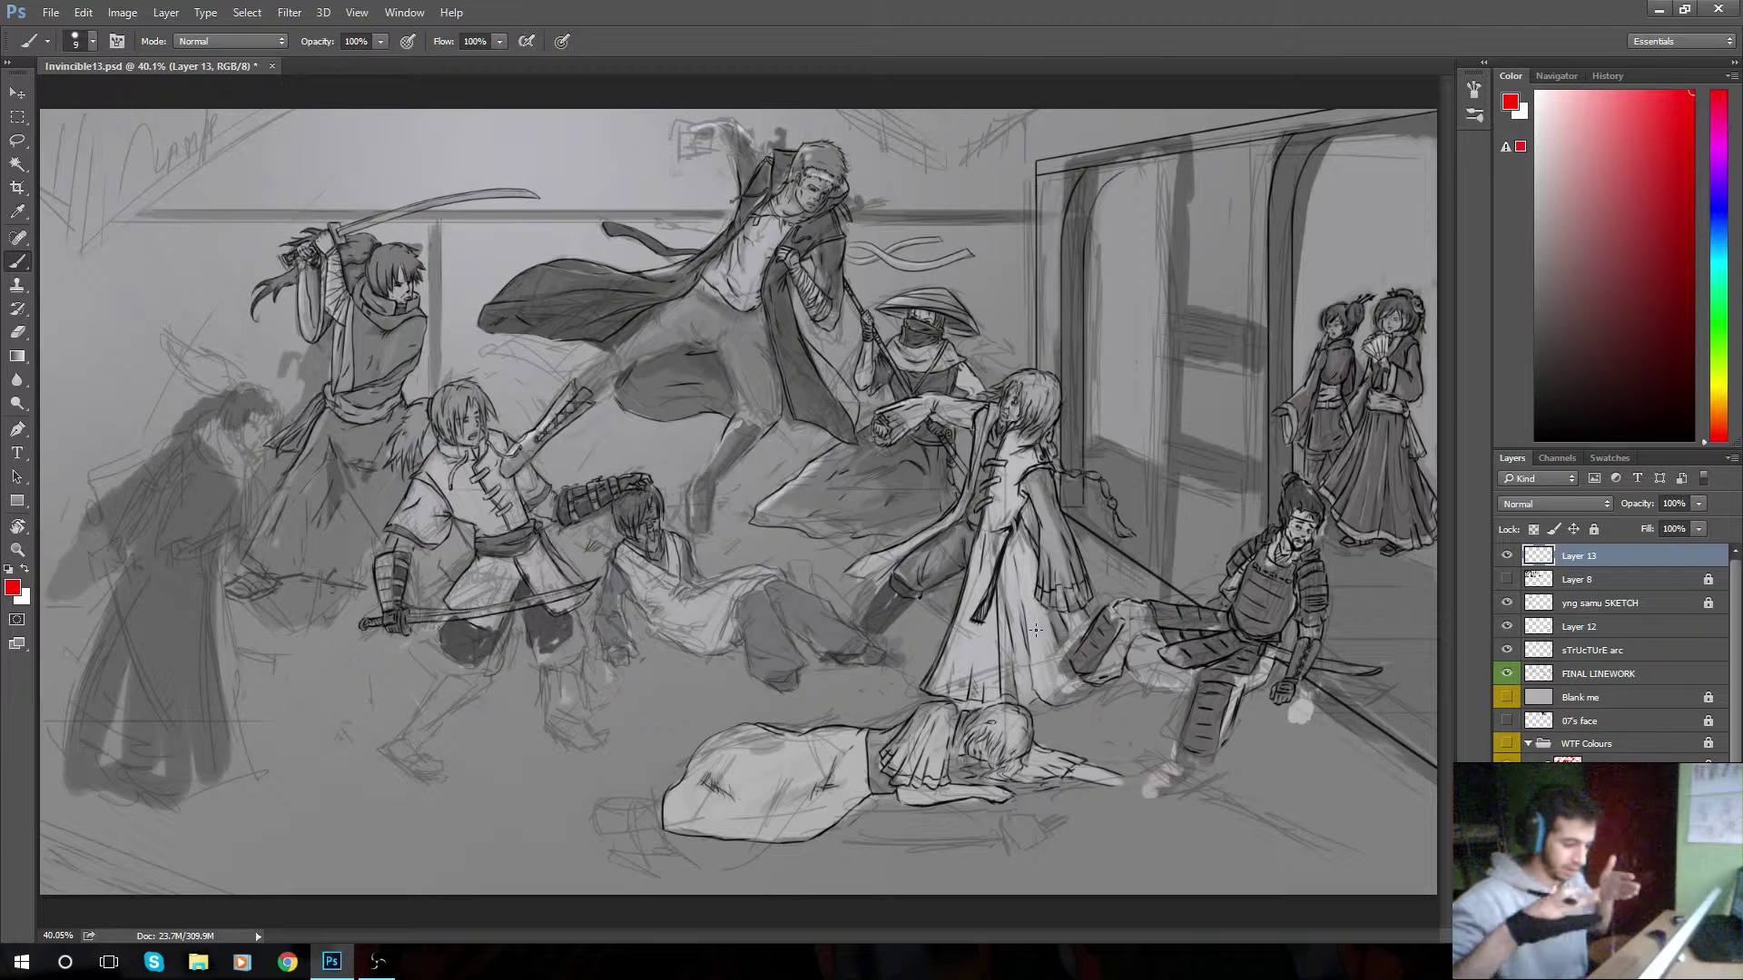
# - Trace red flow lines along the raised sword, the leaping man's staff, the lower sword, the standing figure's sleeve and the lying body
pyautogui.moveTo(778, 134)
pyautogui.mouseDown()
pyautogui.moveTo(654, 454)
pyautogui.moveTo(853, 181)
pyautogui.mouseUp()
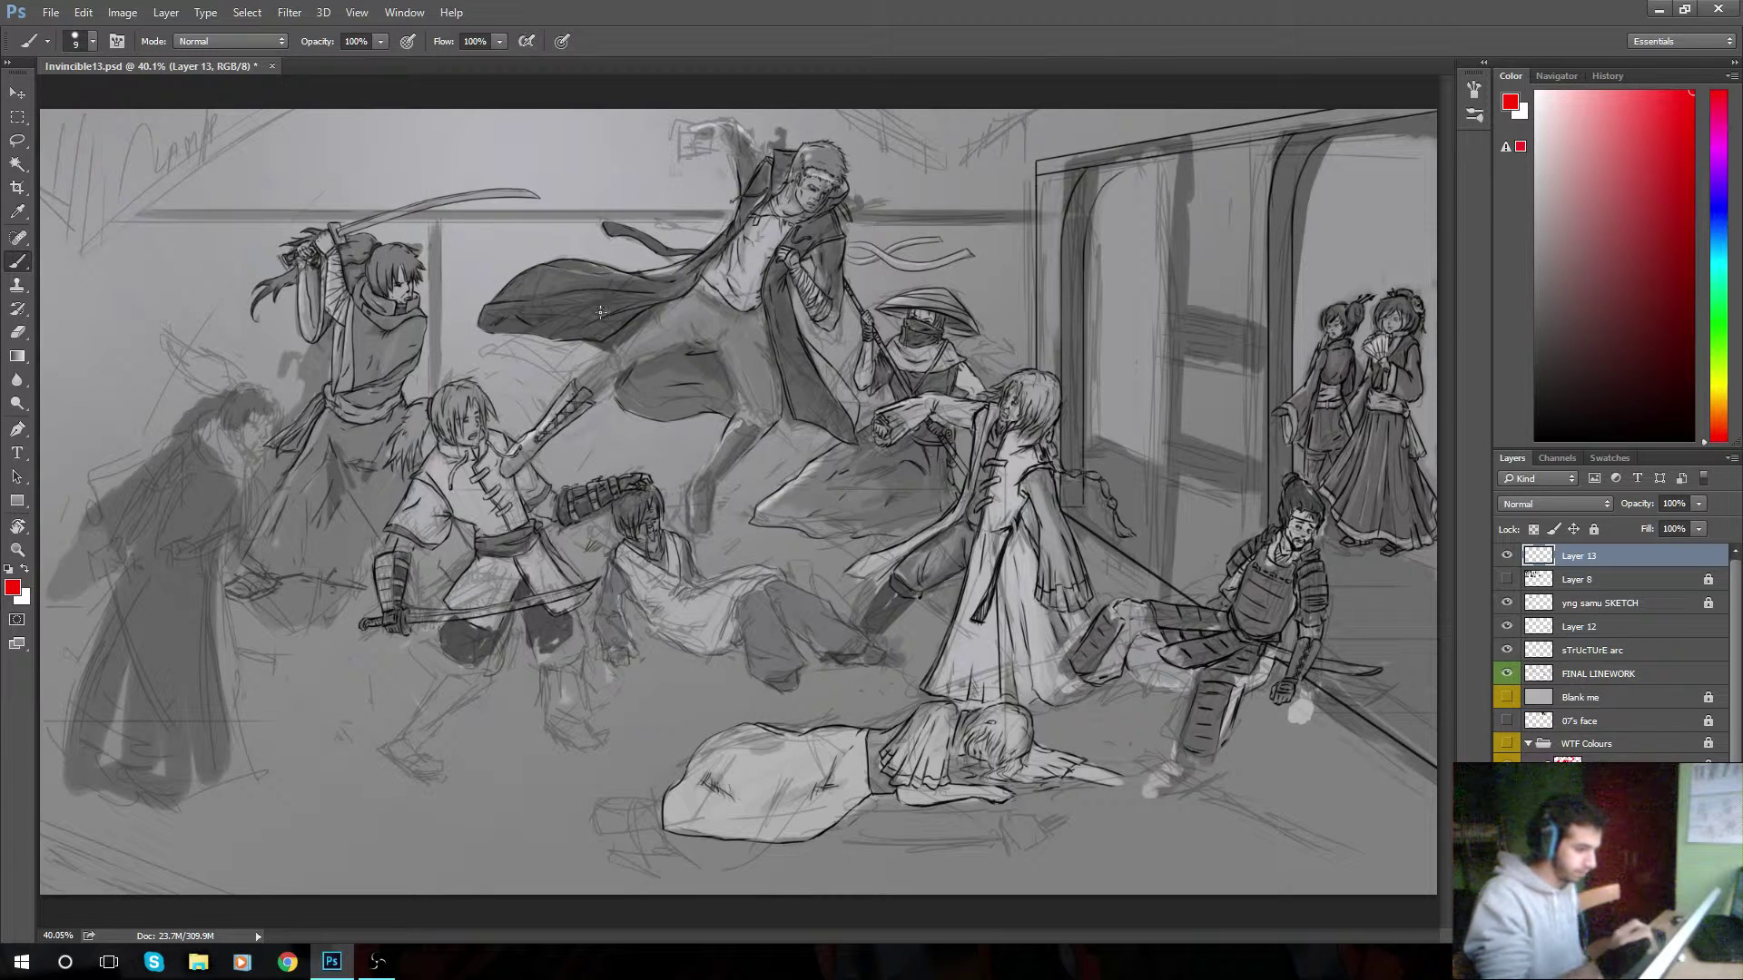
pyautogui.moveTo(324, 245); pyautogui.dragTo(536, 185)
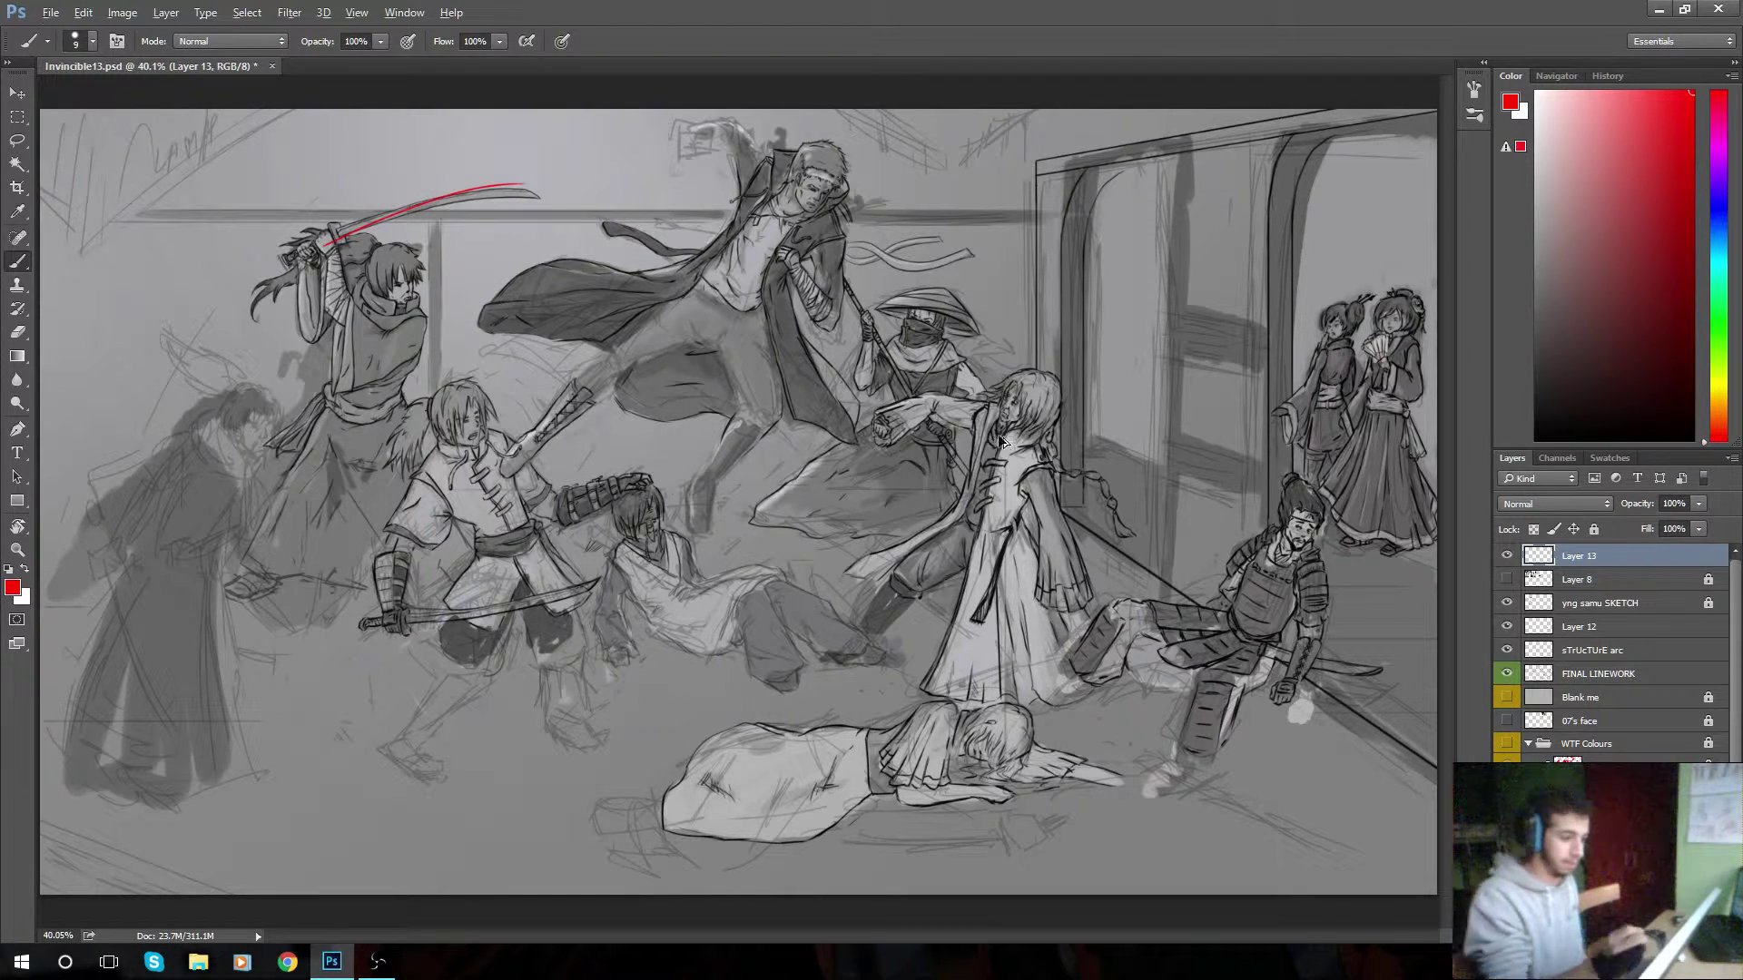
pyautogui.moveTo(327, 254); pyautogui.dragTo(537, 190)
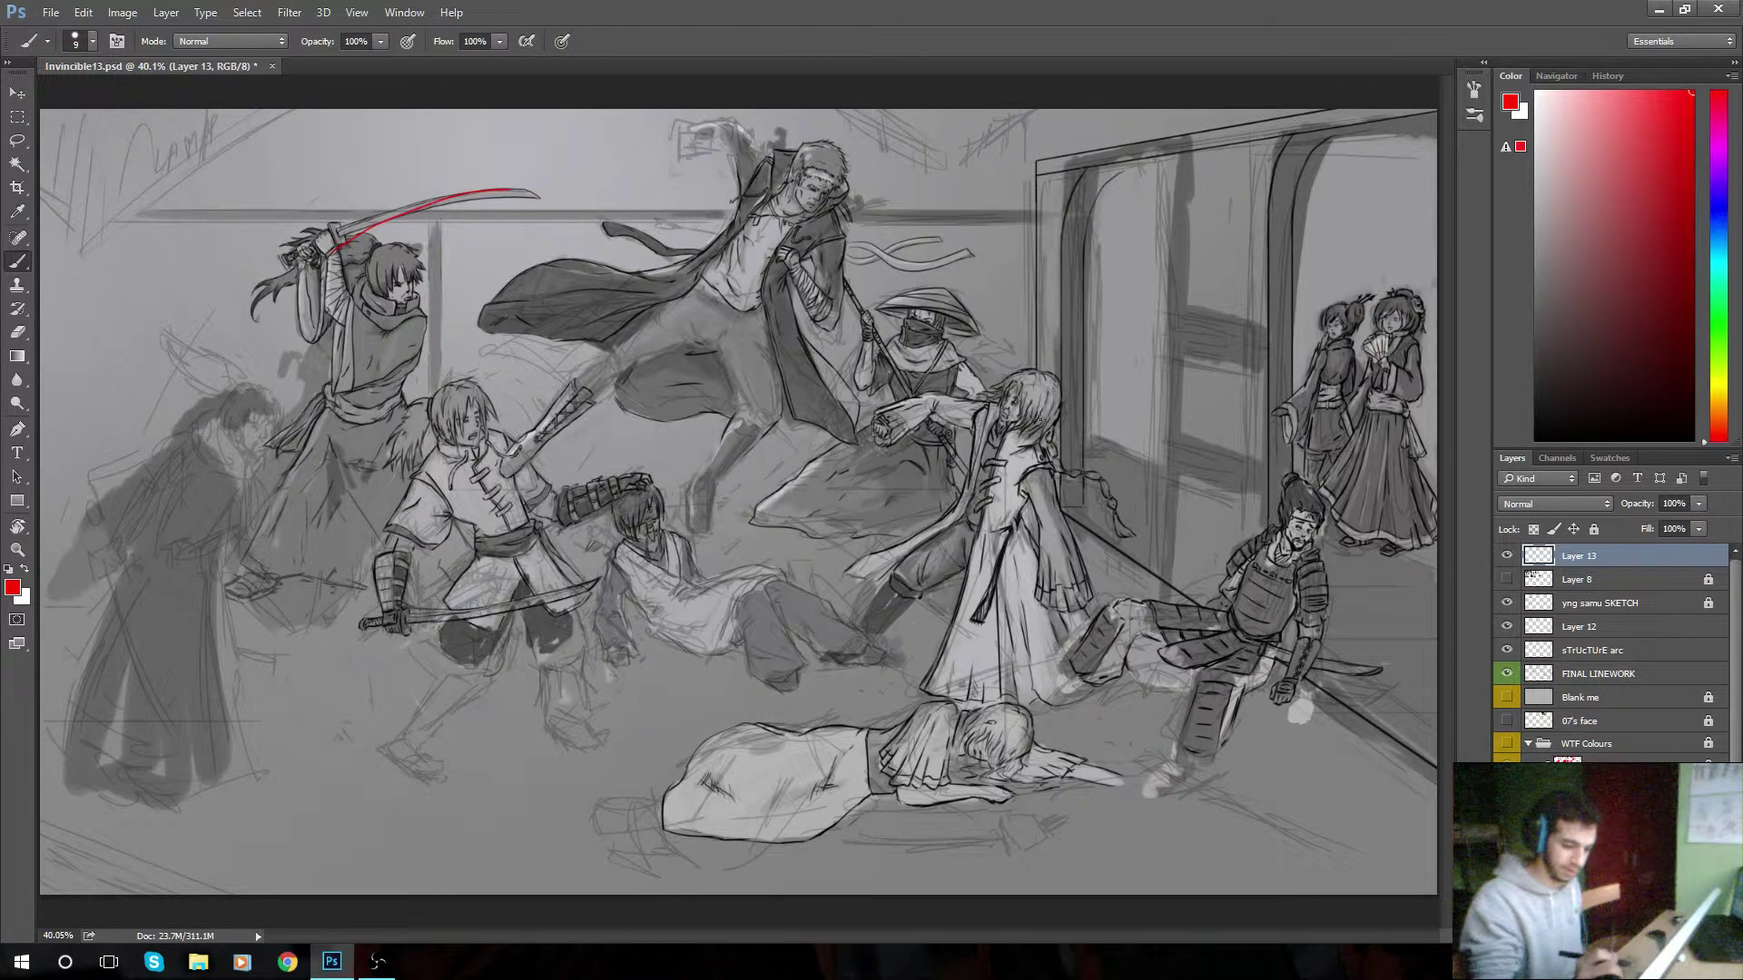
pyautogui.moveTo(832, 256); pyautogui.dragTo(978, 541)
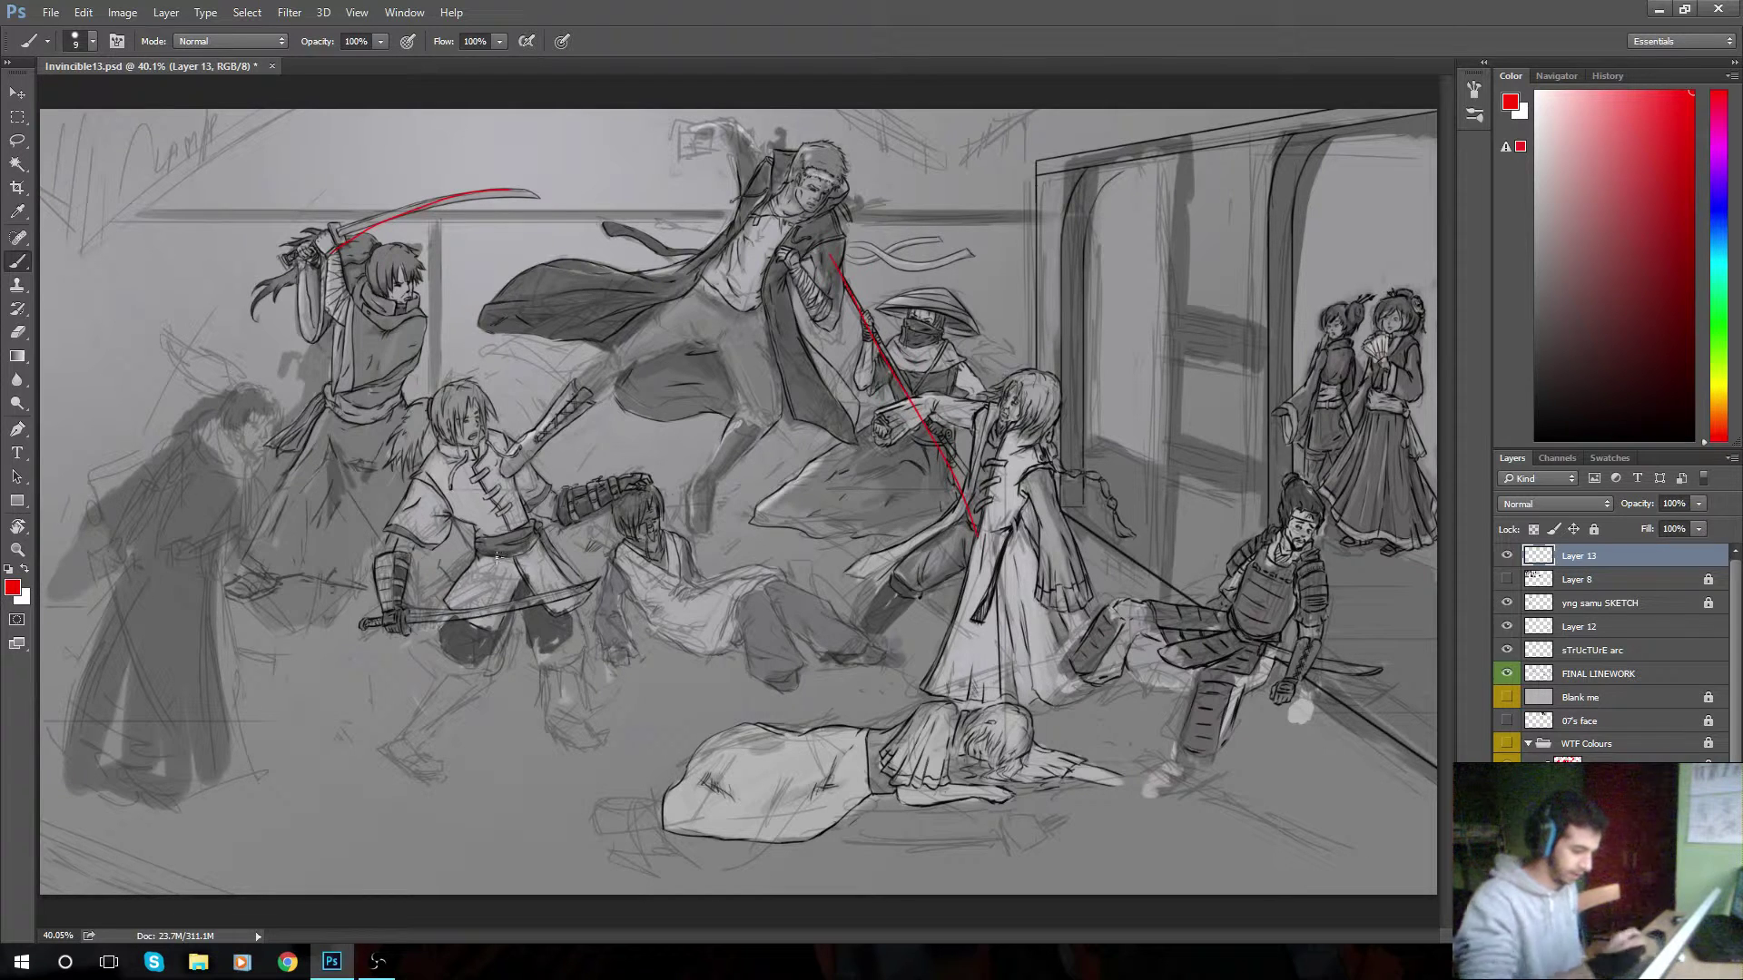
pyautogui.moveTo(374, 604); pyautogui.dragTo(561, 588)
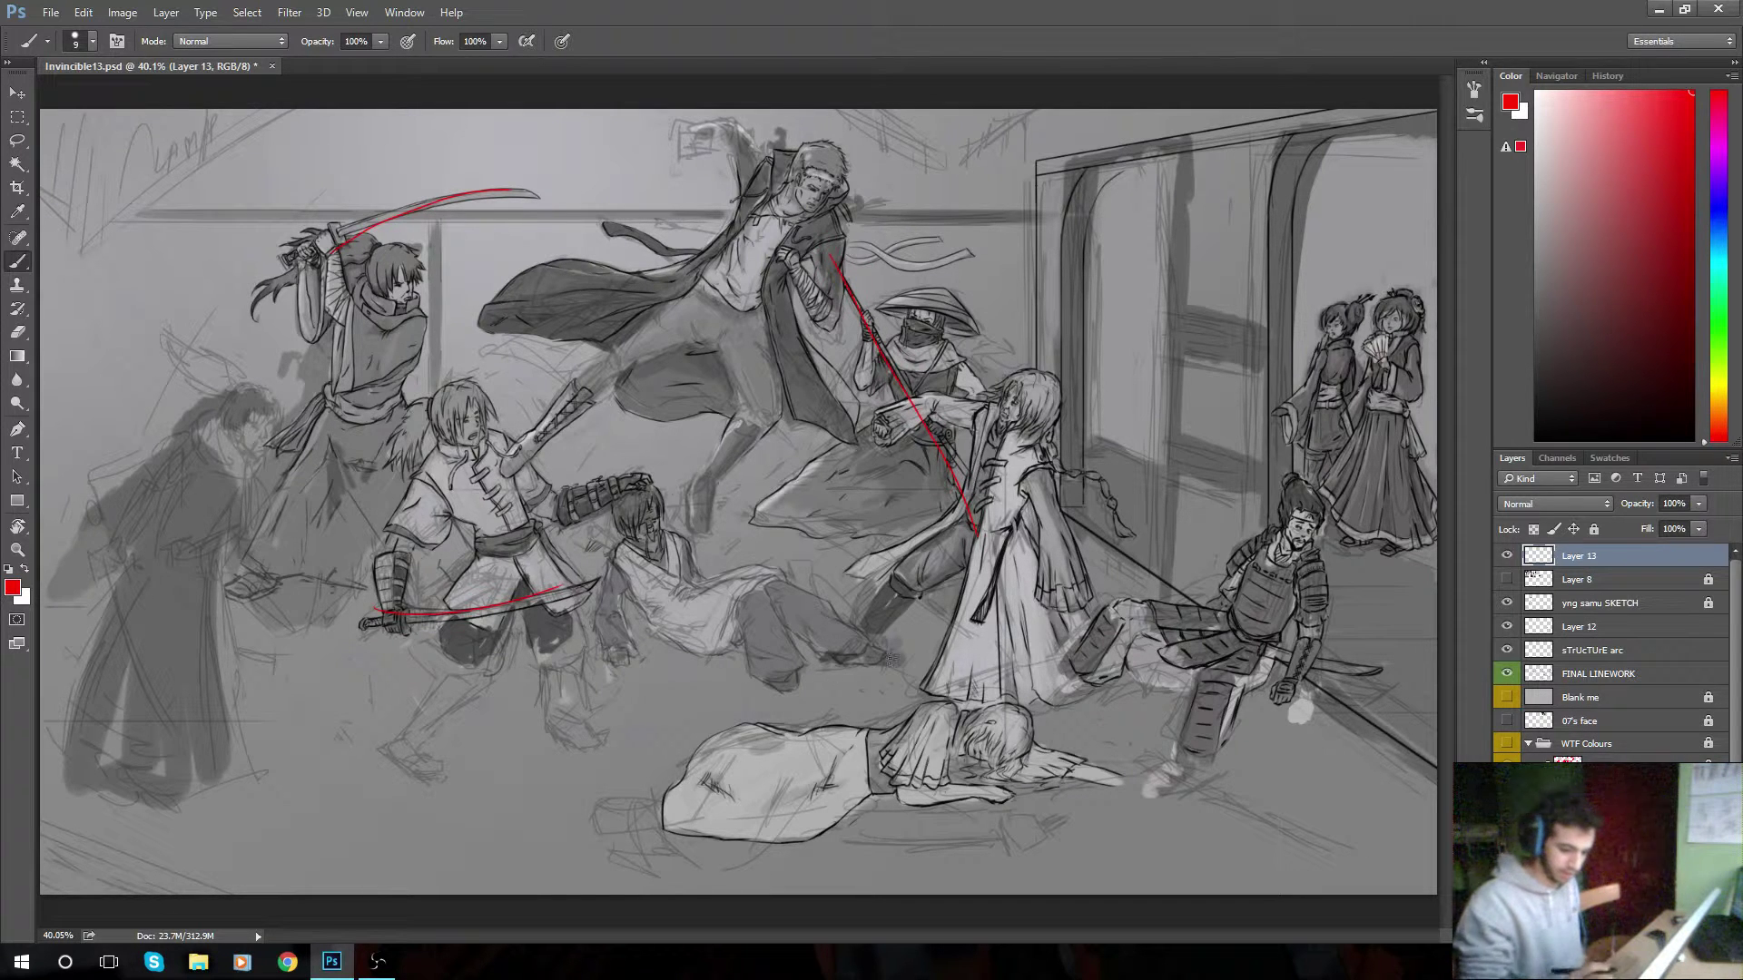
pyautogui.moveTo(1029, 465); pyautogui.dragTo(1053, 646)
pyautogui.moveTo(694, 767)
pyautogui.mouseDown()
pyautogui.moveTo(907, 770)
pyautogui.moveTo(1024, 726)
pyautogui.mouseUp()
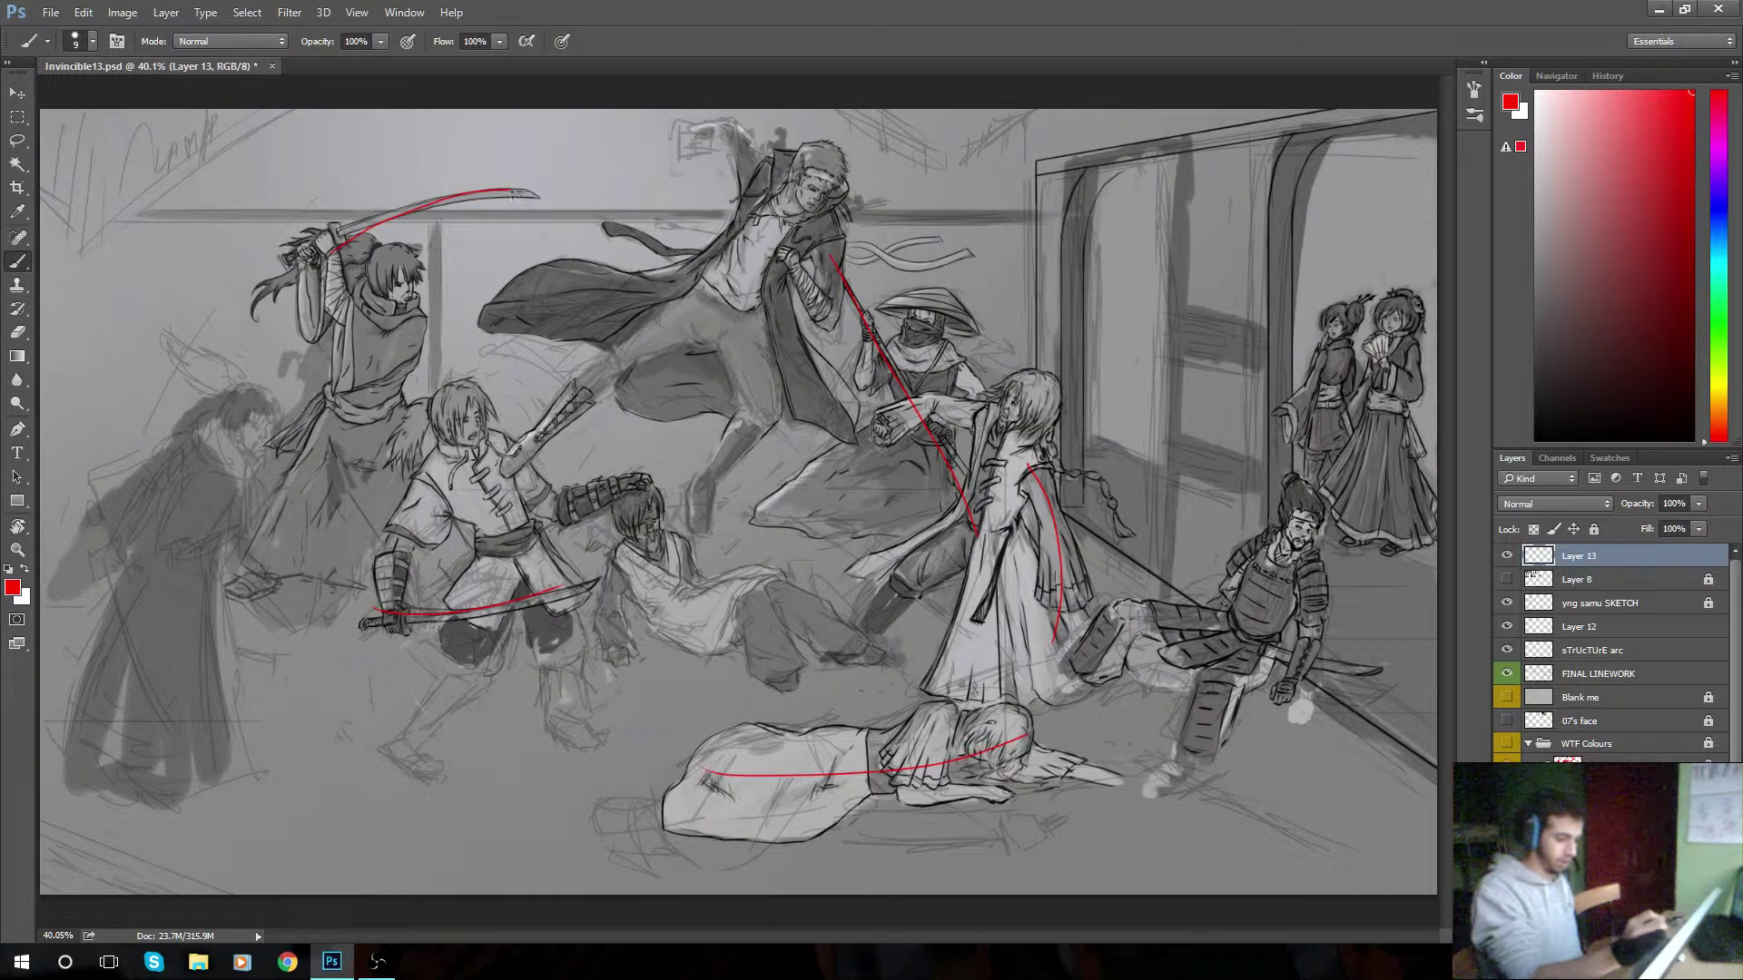
pyautogui.moveTo(338, 238)
pyautogui.mouseDown()
pyautogui.moveTo(259, 568)
pyautogui.moveTo(879, 723)
pyautogui.mouseUp()
pyautogui.moveTo(988, 665); pyautogui.dragTo(695, 499)
# - Undo all the red flow lines drawn over the weapons and figures
pyautogui.hotkey('ctrl', 'alt', 'z')
pyautogui.hotkey('ctrl', 'alt', 'z')
pyautogui.hotkey('ctrl', 'alt', 'z')
pyautogui.hotkey('ctrl', 'alt', 'z')
pyautogui.hotkey('ctrl', 'alt', 'z')
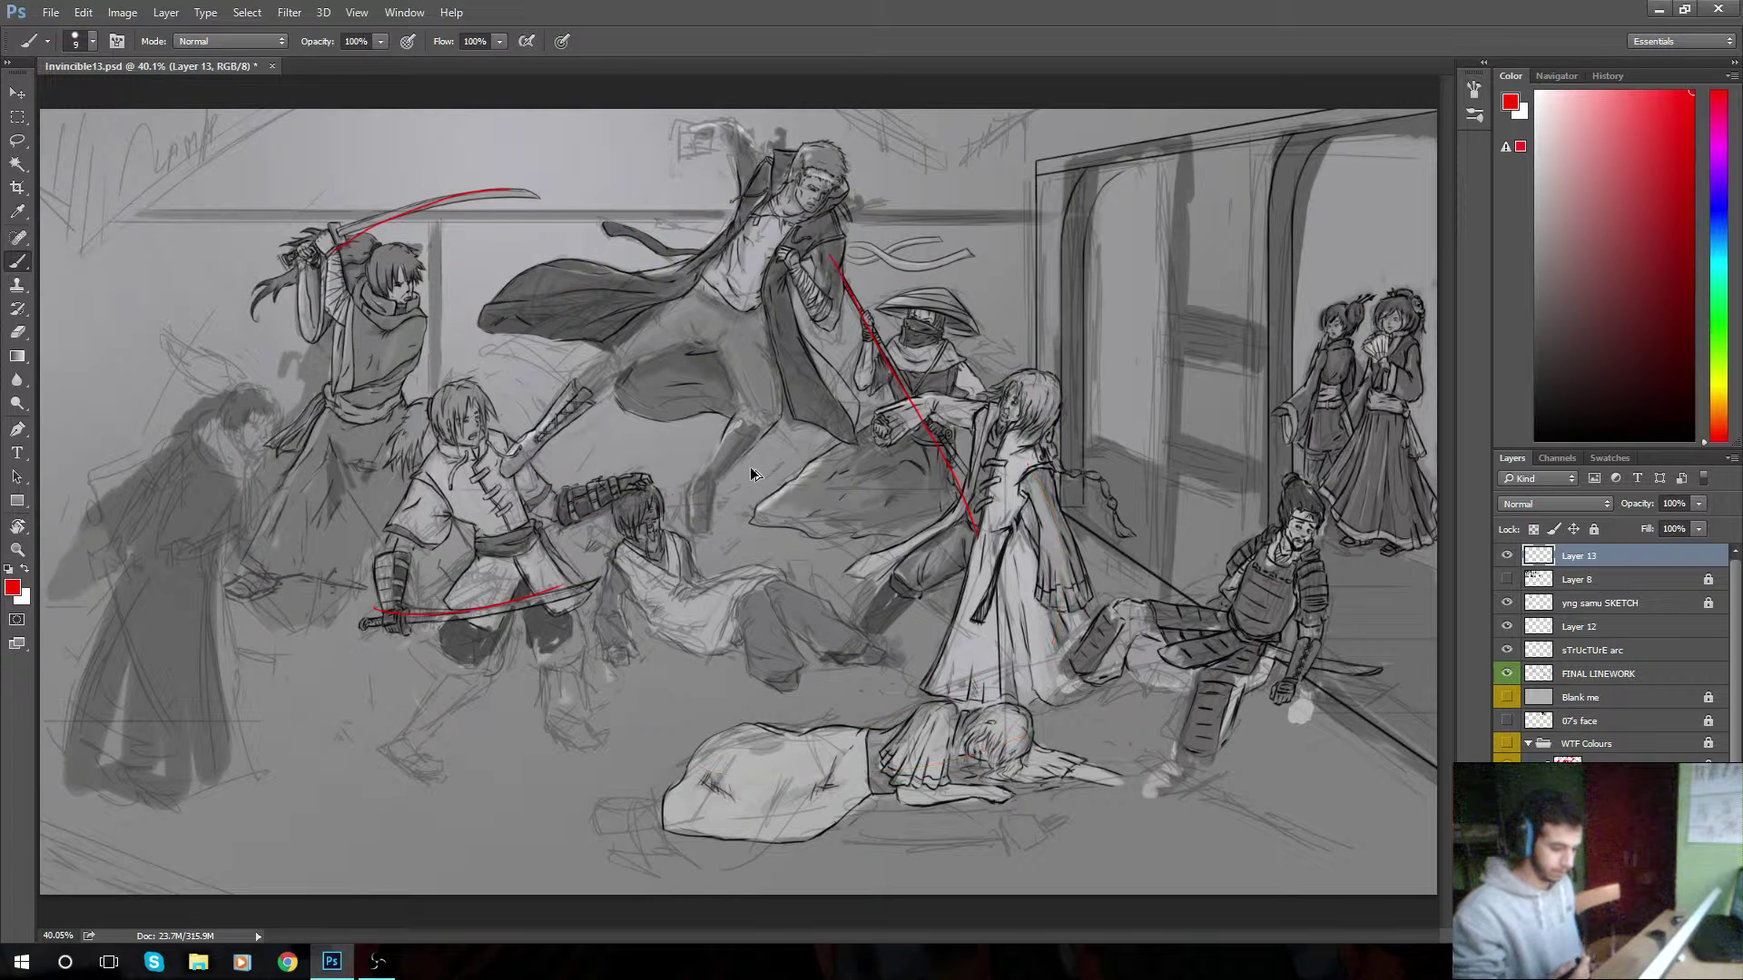
pyautogui.hotkey('ctrl', 'alt', 'z')
pyautogui.hotkey('ctrl', 'alt', 'z')
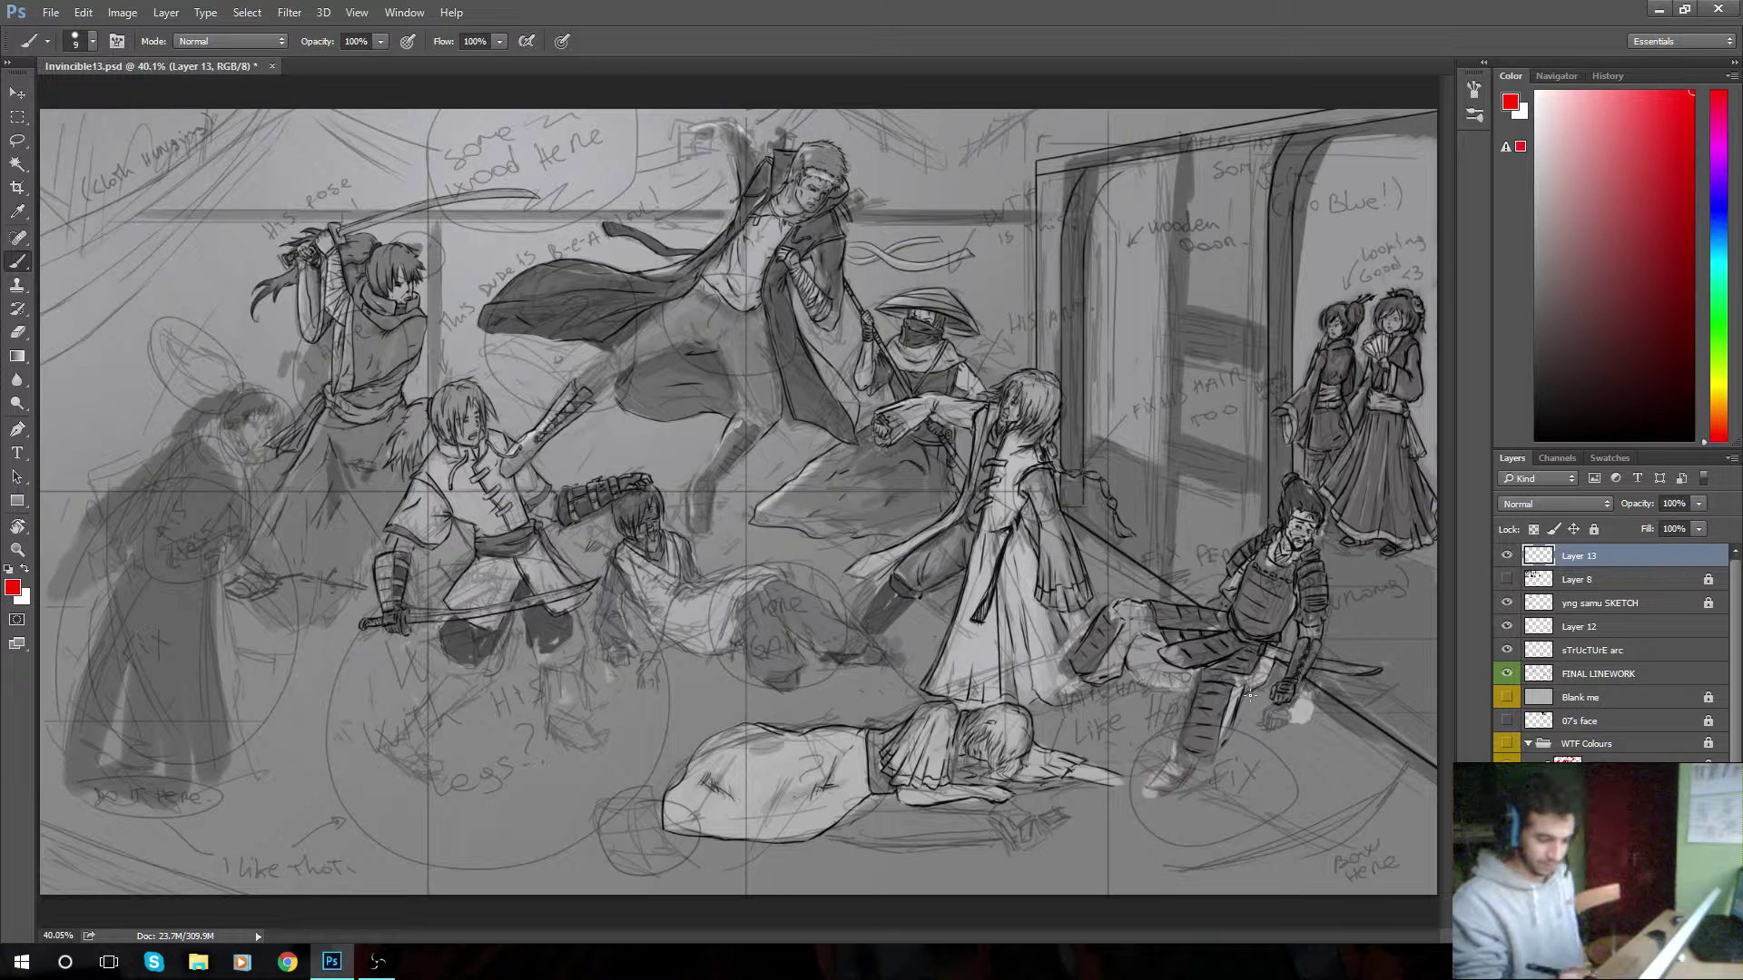
# - Sketch the hanging cloth as sweeping red curves along the illustration's upper edge and upper-left corner
pyautogui.moveTo(315, 117)
pyautogui.mouseDown()
pyautogui.moveTo(404, 180)
pyautogui.moveTo(526, 222)
pyautogui.moveTo(692, 220)
pyautogui.moveTo(593, 225)
pyautogui.moveTo(710, 193)
pyautogui.moveTo(838, 99)
pyautogui.moveTo(874, 129)
pyautogui.moveTo(998, 157)
pyautogui.moveTo(937, 163)
pyautogui.mouseUp()
pyautogui.moveTo(52, 177)
pyautogui.mouseDown()
pyautogui.moveTo(94, 210)
pyautogui.moveTo(234, 110)
pyautogui.mouseUp()
pyautogui.moveTo(38, 285)
pyautogui.mouseDown()
pyautogui.moveTo(272, 110)
pyautogui.moveTo(50, 369)
pyautogui.mouseUp()
# - Show the WTF Colours group with the colour-coded correction notes over the sketch
pyautogui.rightClick(18, 237)
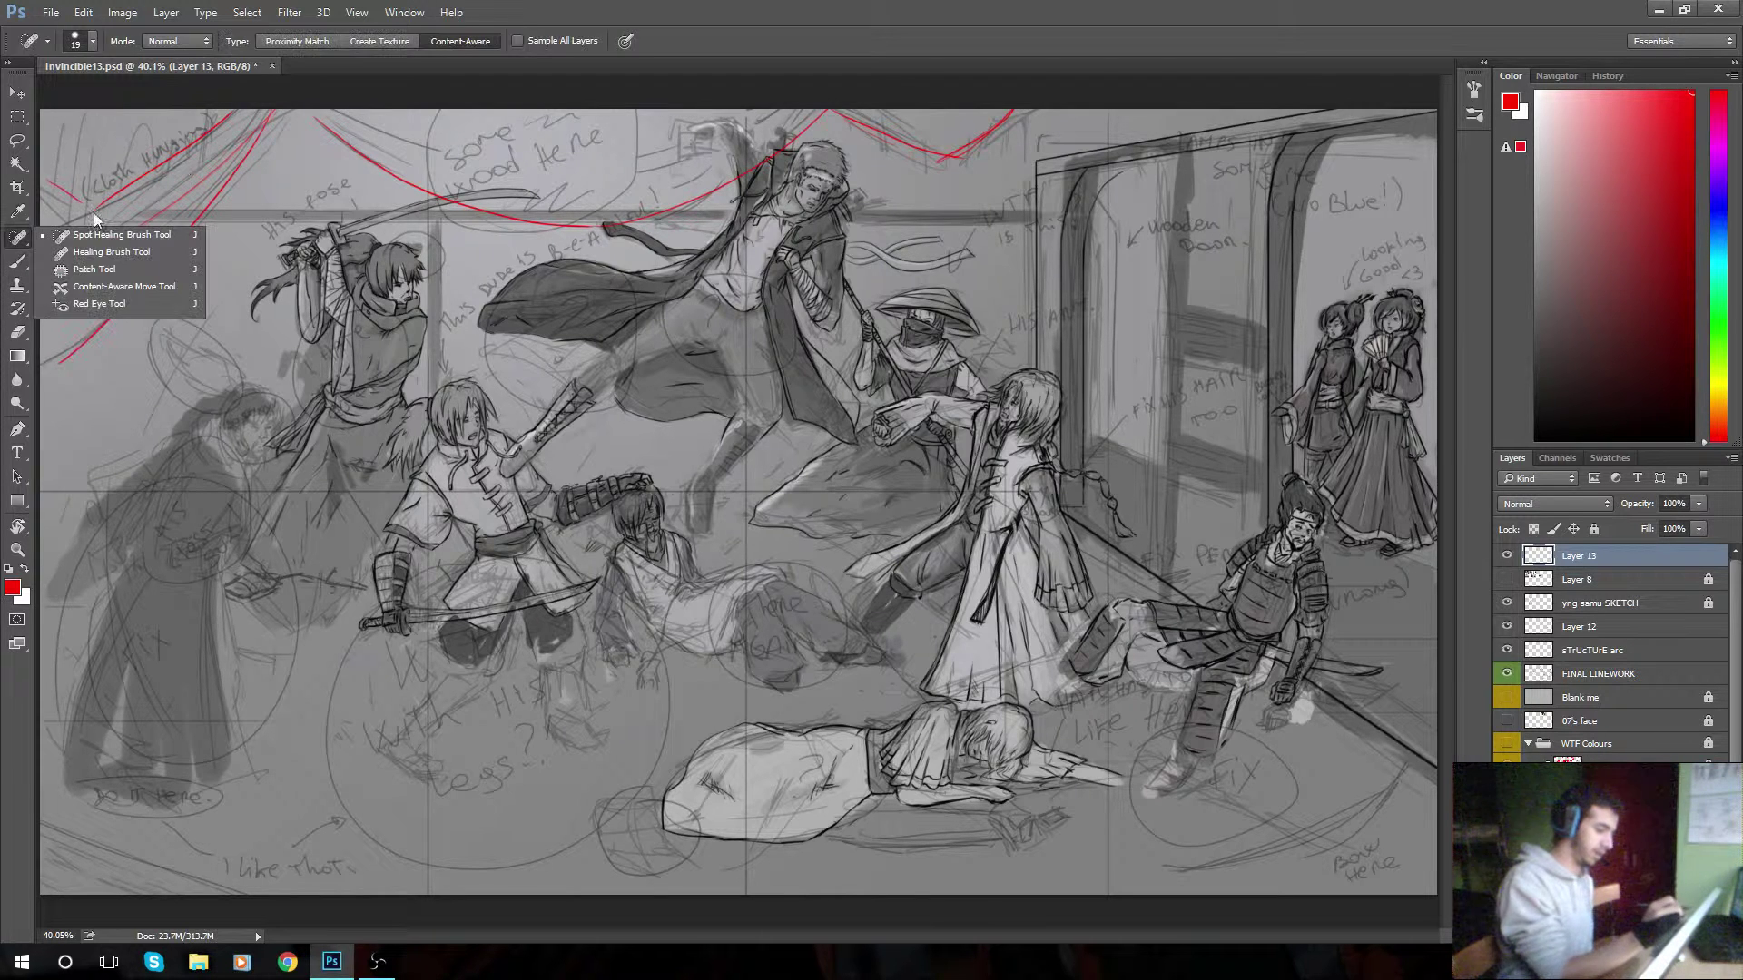
pyautogui.click(98, 224)
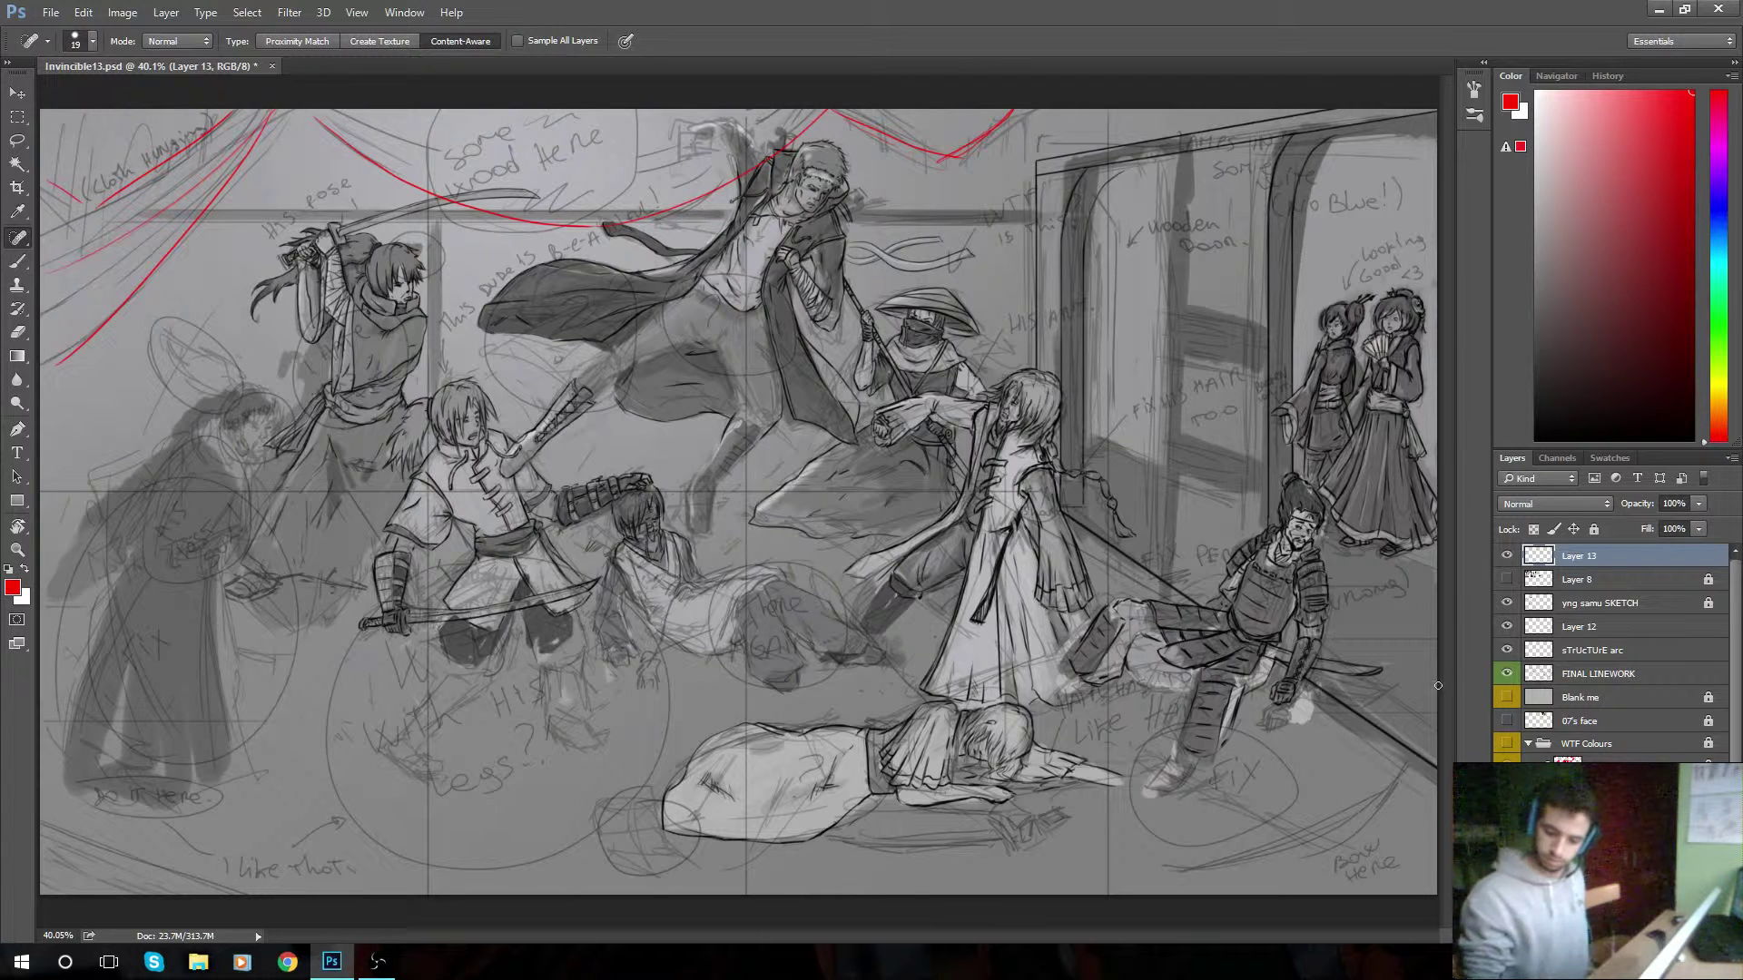
pyautogui.click(1525, 750)
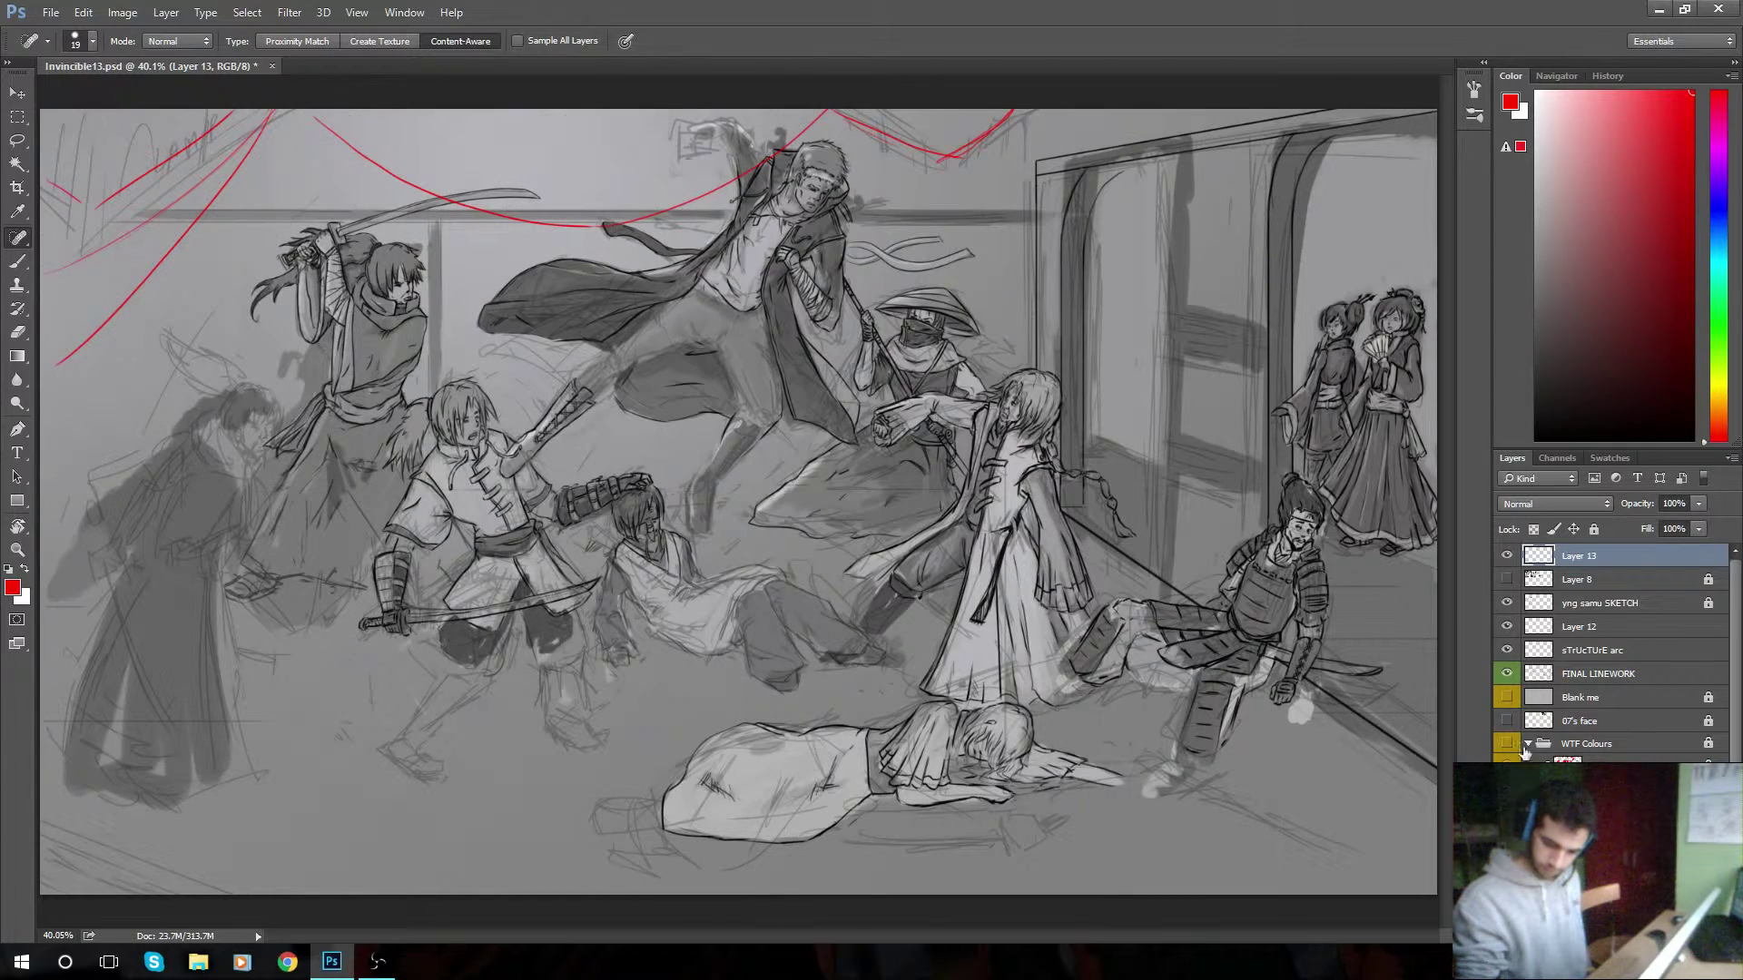
pyautogui.click(1507, 745)
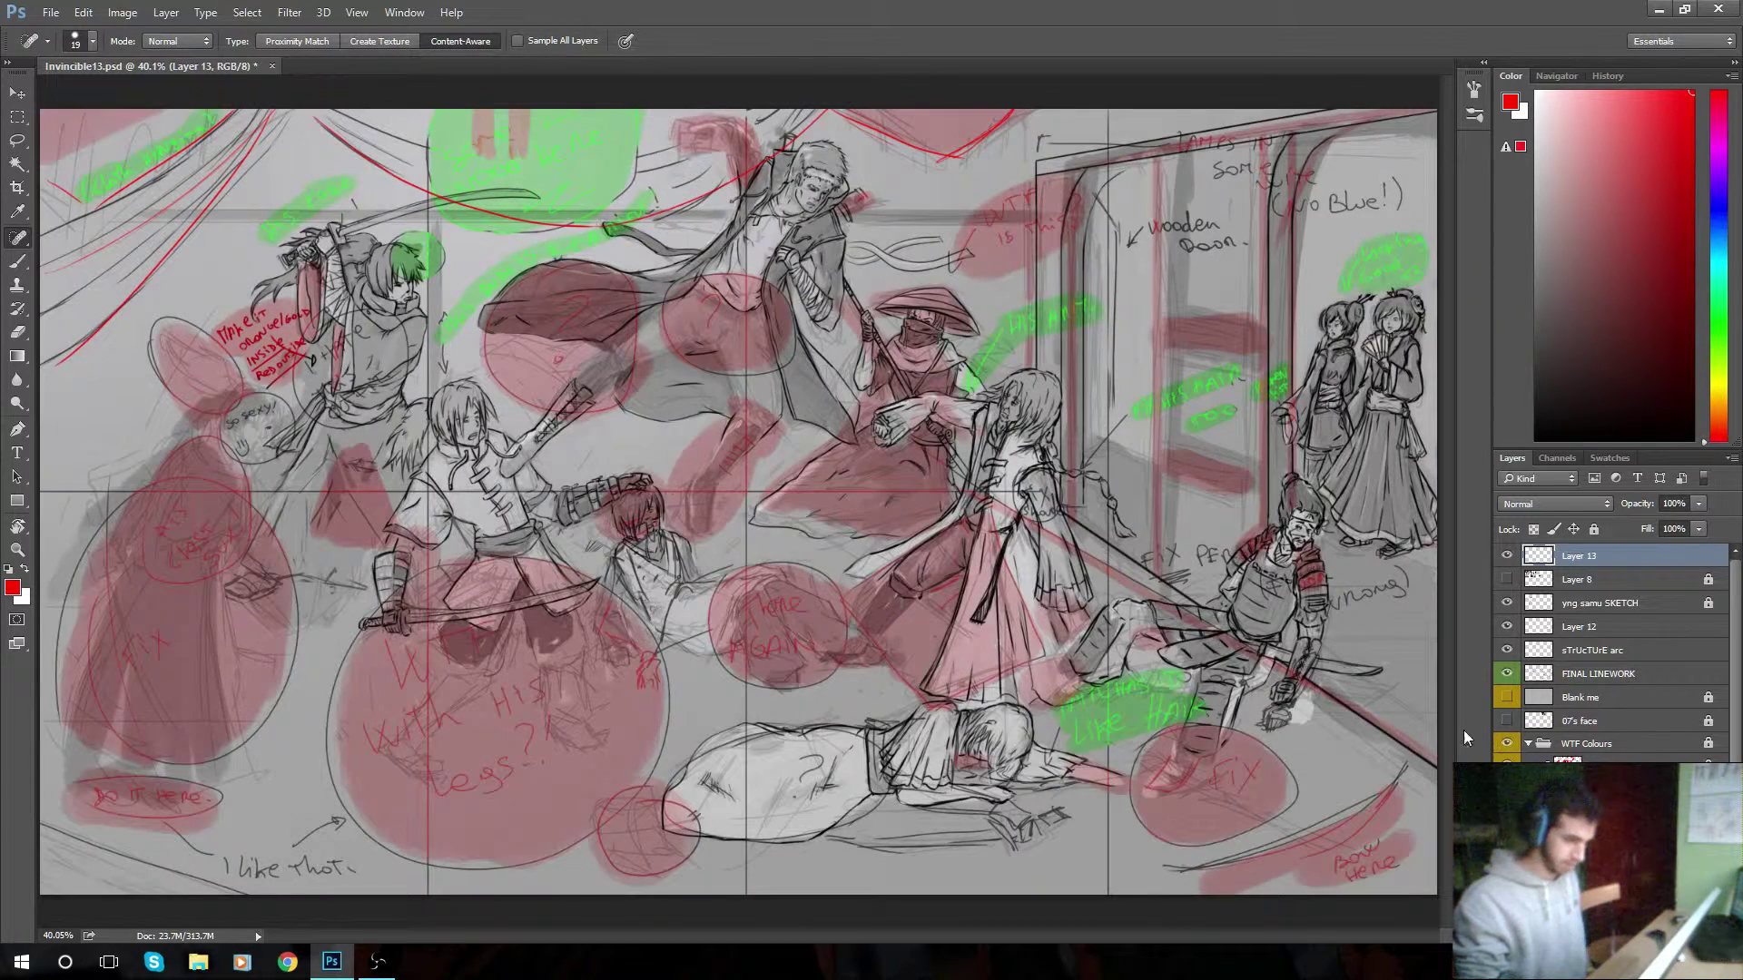
pyautogui.moveTo(64, 235)
pyautogui.mouseDown()
pyautogui.moveTo(219, 157)
pyautogui.moveTo(210, 220)
pyautogui.mouseUp()
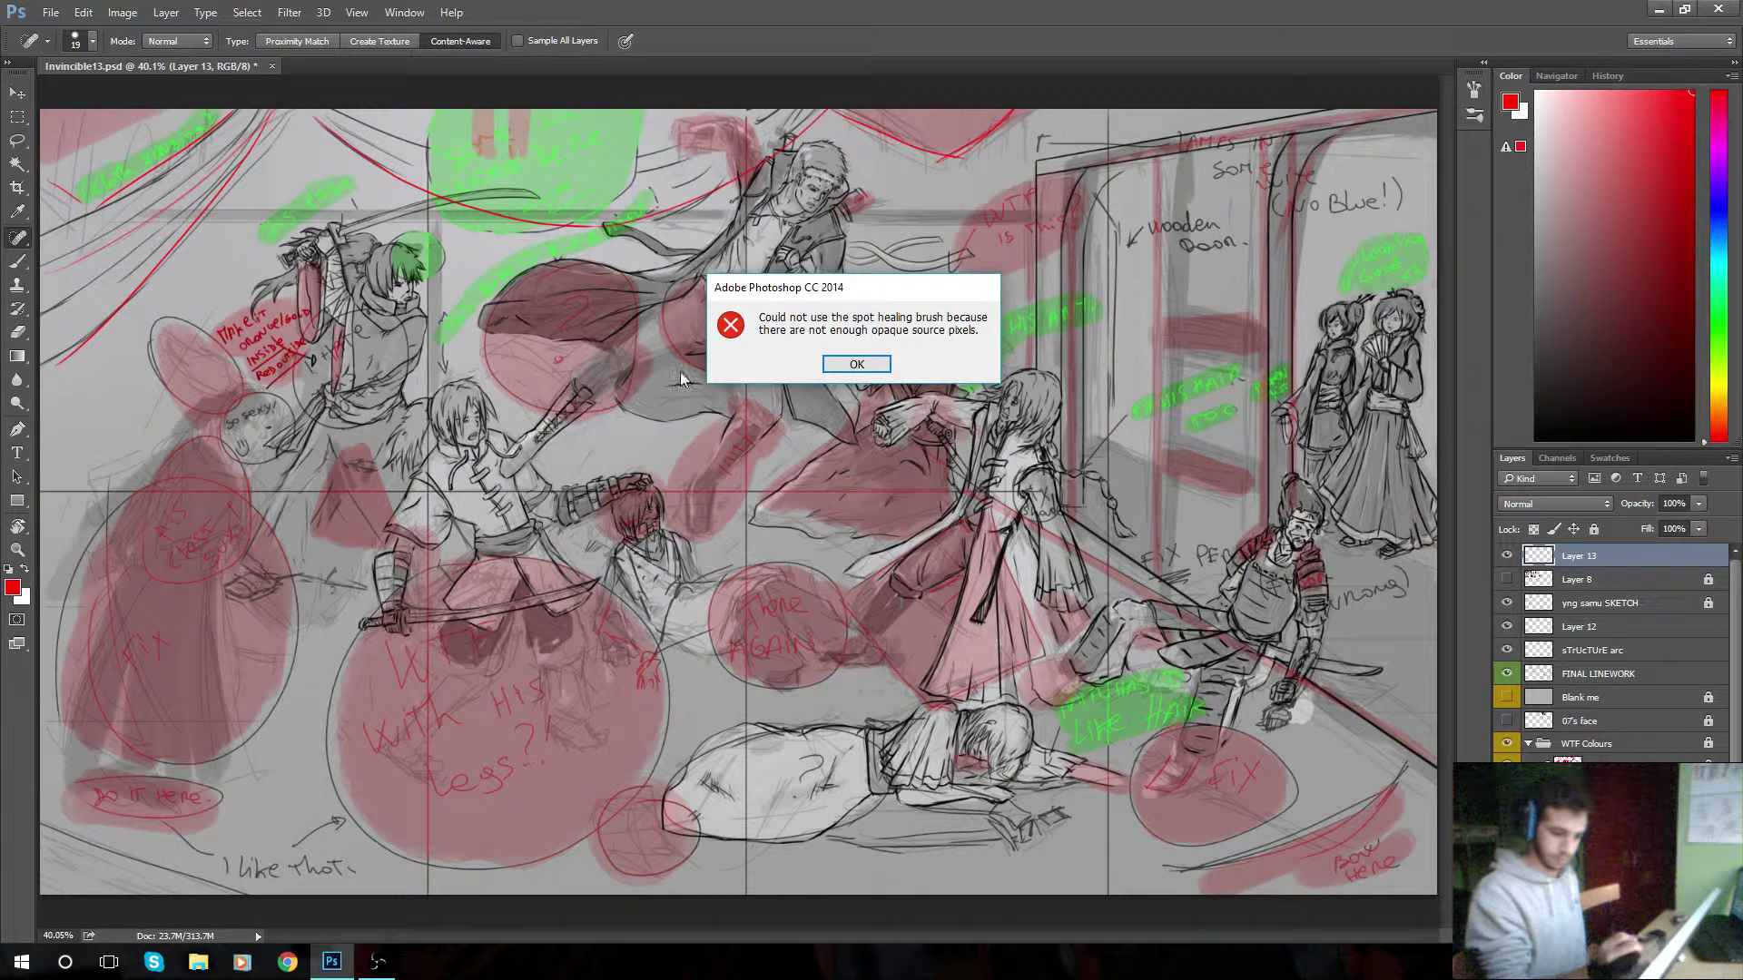
pyautogui.click(851, 363)
# - Scribble a red zigzag across the central hanging cloth with the Brush and hide the WTF Colours group
pyautogui.press('b')
pyautogui.moveTo(354, 121)
pyautogui.mouseDown()
pyautogui.moveTo(469, 188)
pyautogui.moveTo(566, 186)
pyautogui.moveTo(629, 215)
pyautogui.mouseUp()
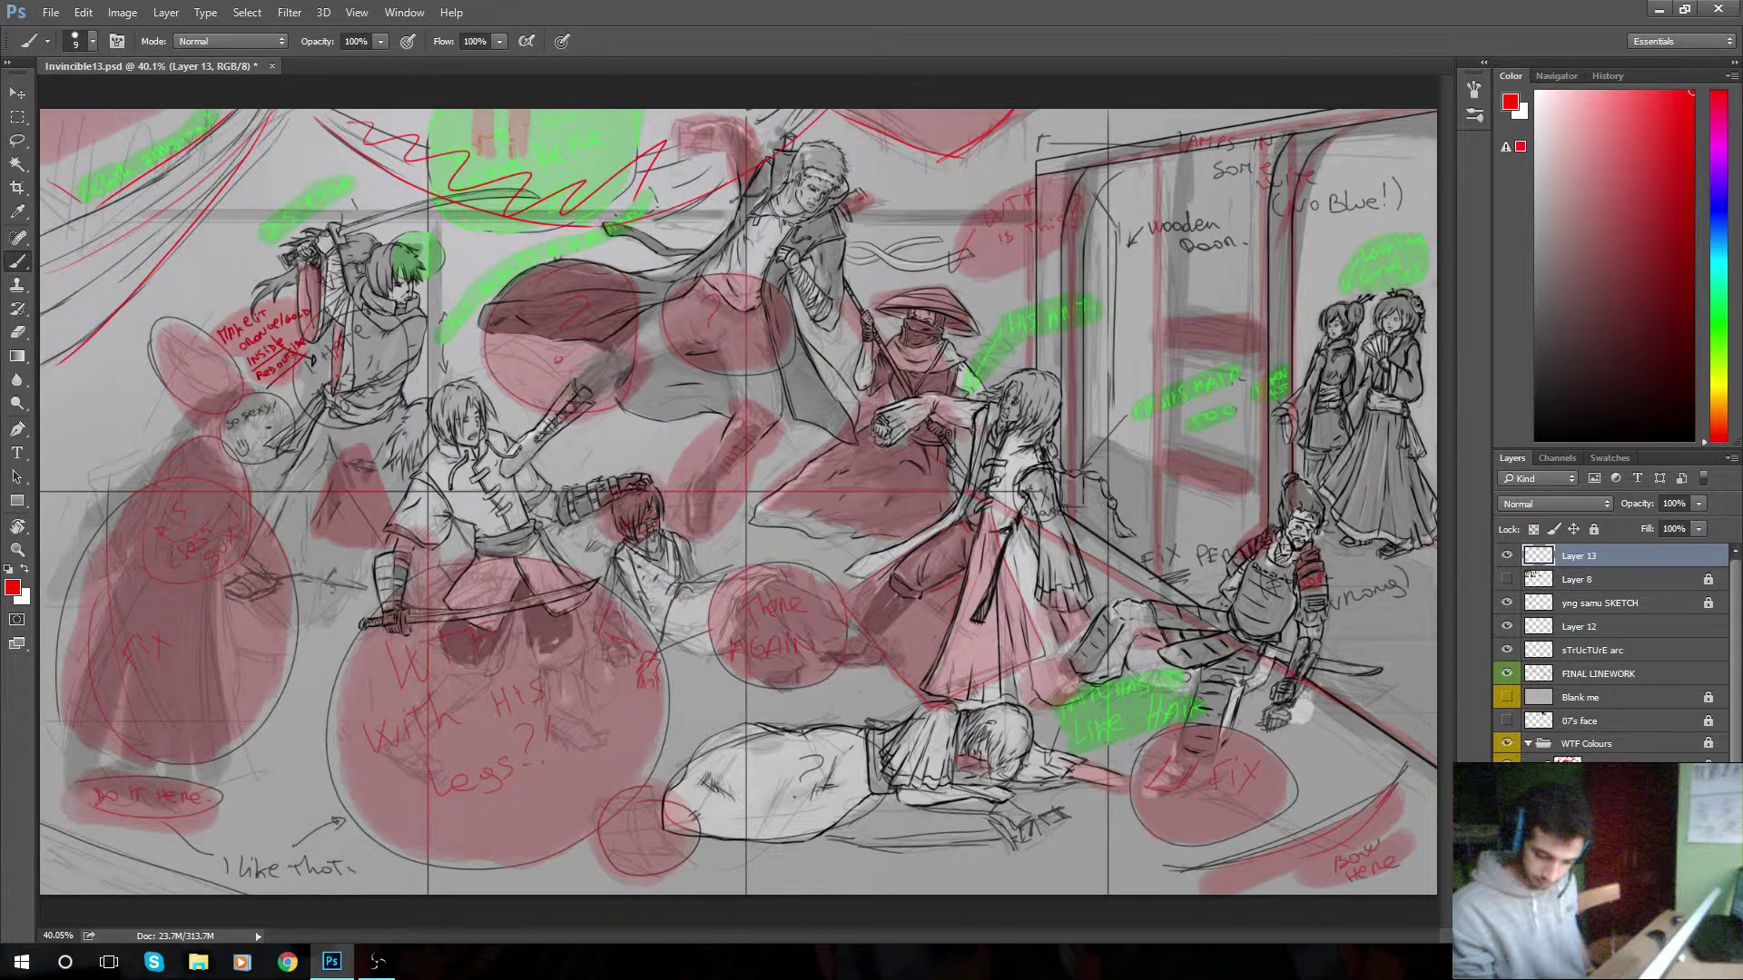
pyautogui.click(1507, 746)
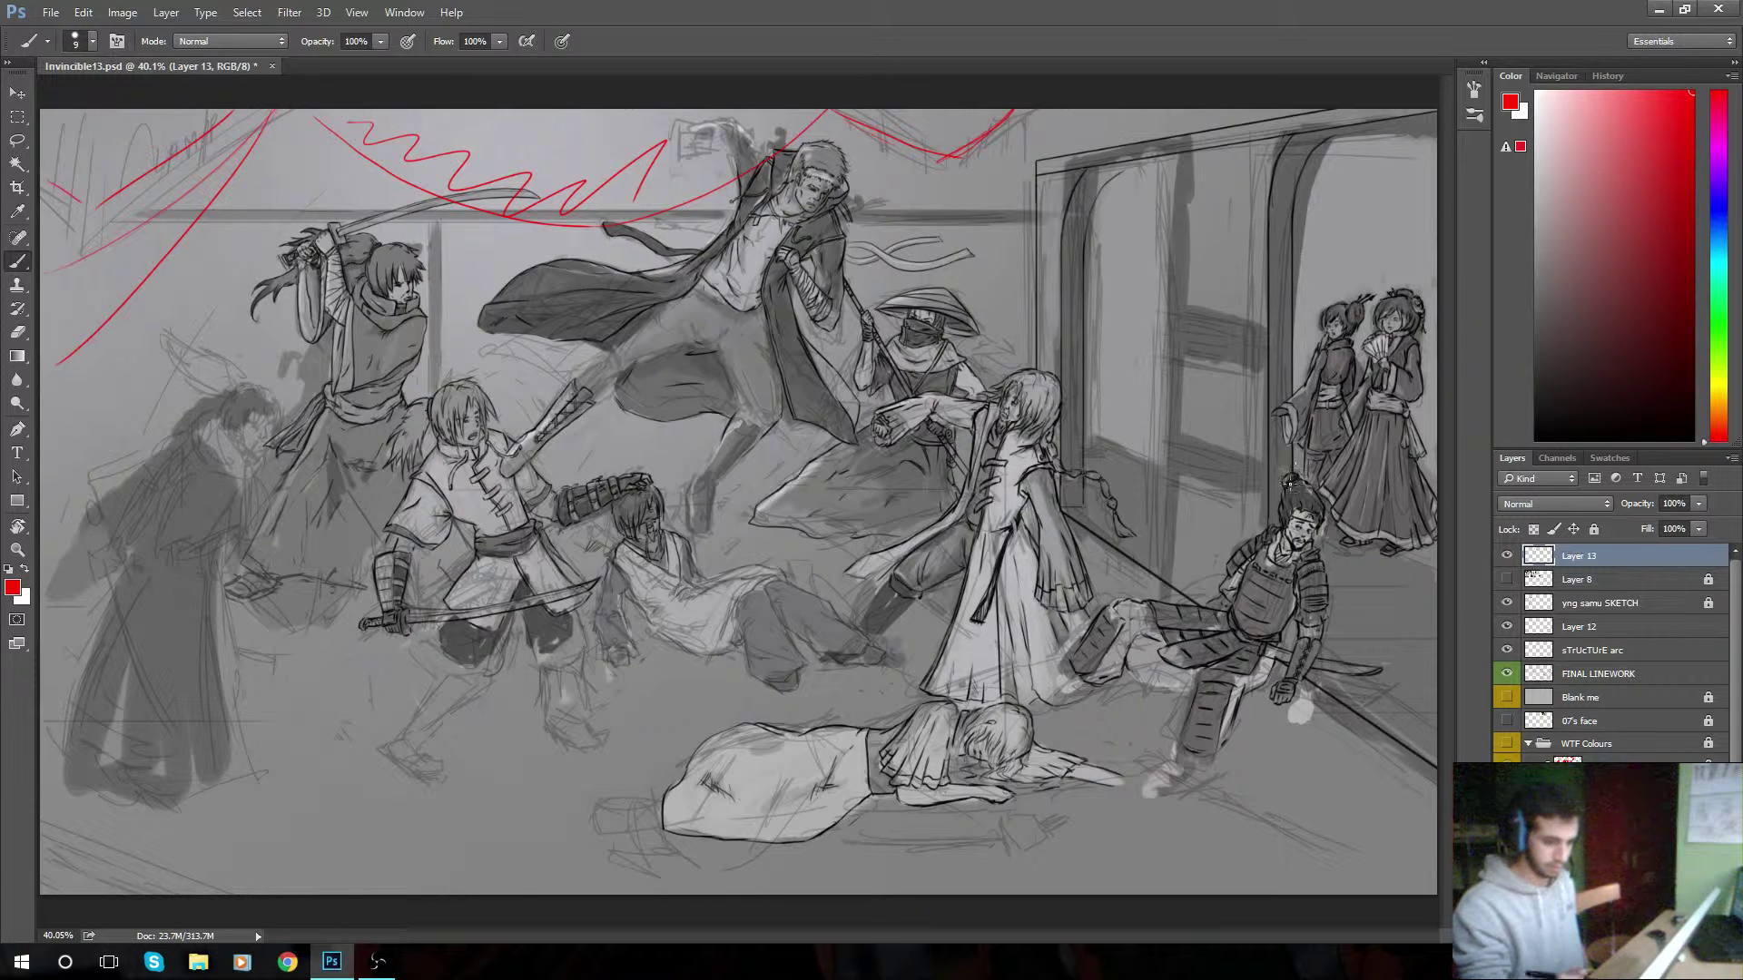
# - Trace the framing edges in red: the side wall's beam, corner and floor line, the cloaked figure's curve and both lower-corner curves
pyautogui.moveTo(1028, 153); pyautogui.dragTo(1393, 122)
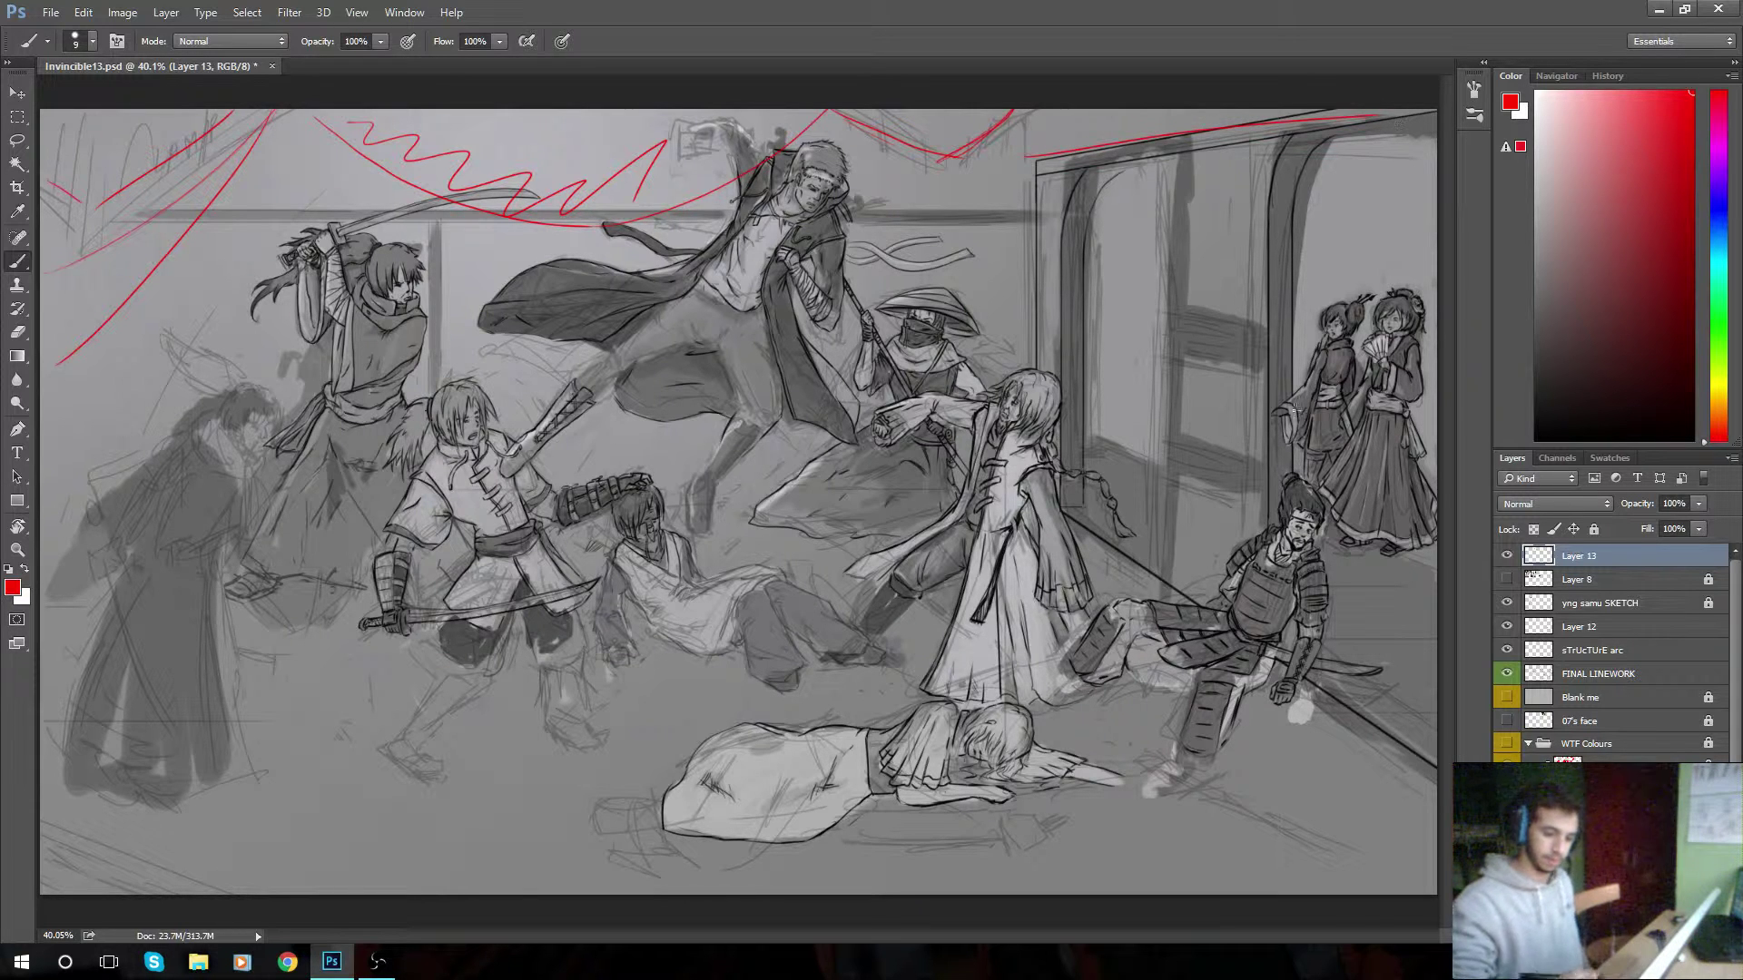
pyautogui.moveTo(1046, 479); pyautogui.dragTo(1437, 817)
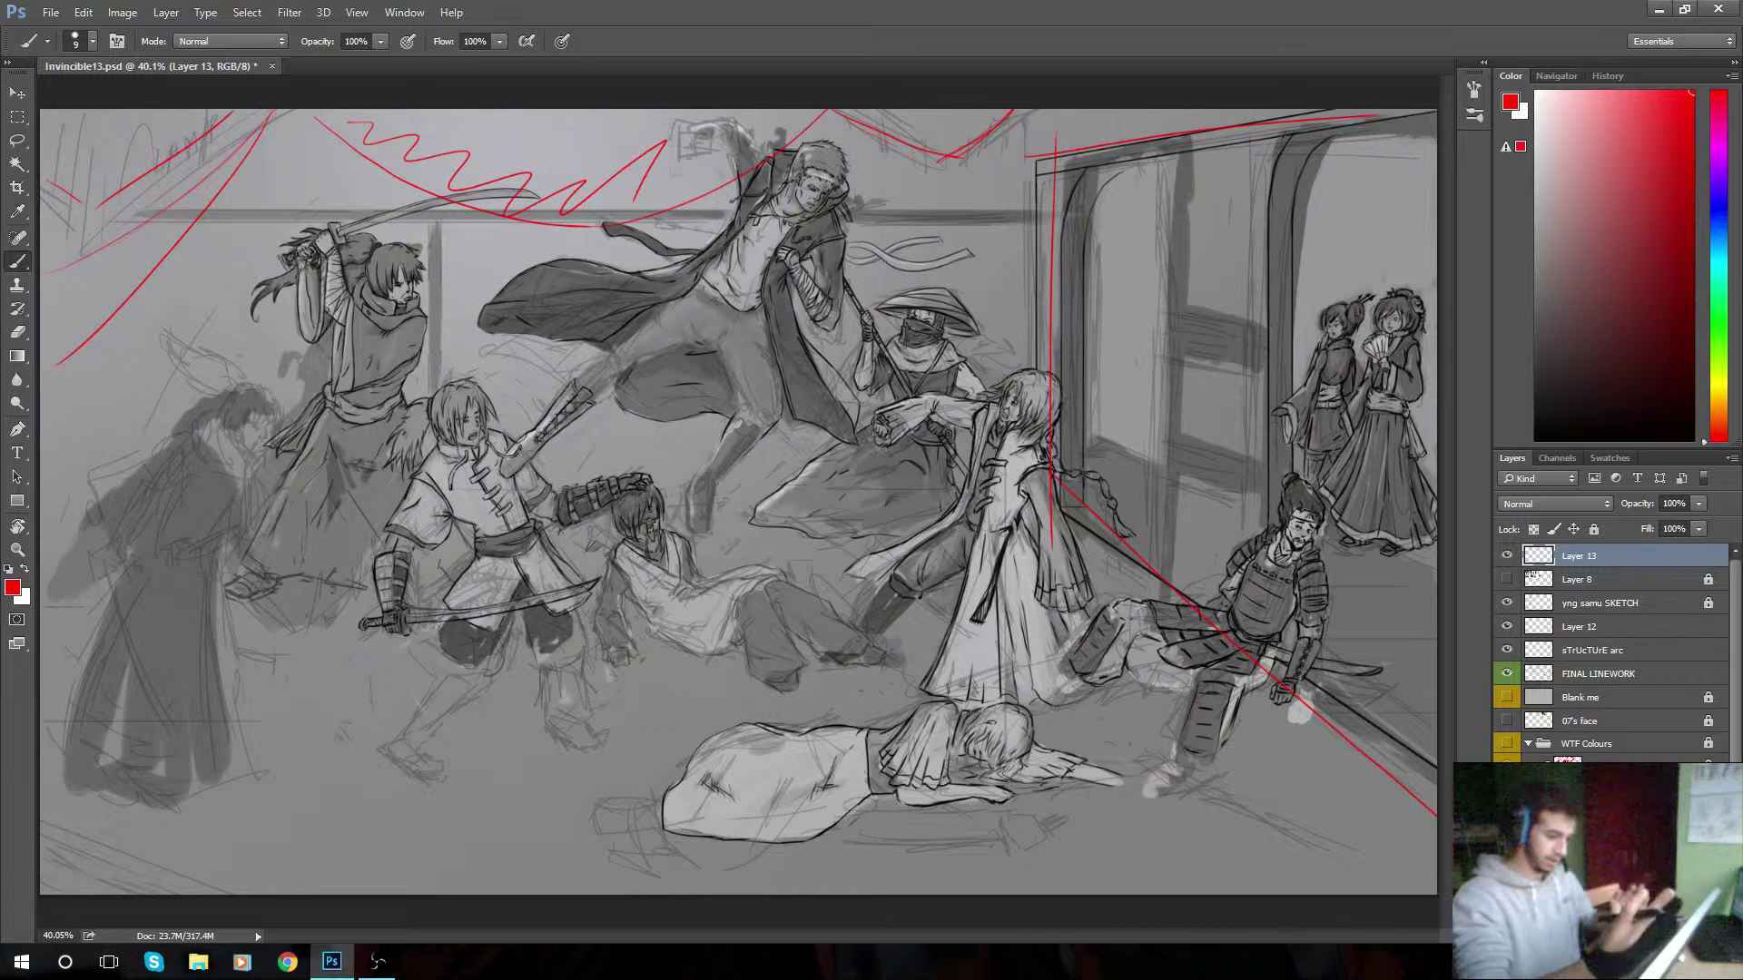
pyautogui.moveTo(233, 392)
pyautogui.mouseDown()
pyautogui.moveTo(154, 558)
pyautogui.moveTo(138, 828)
pyautogui.mouseUp()
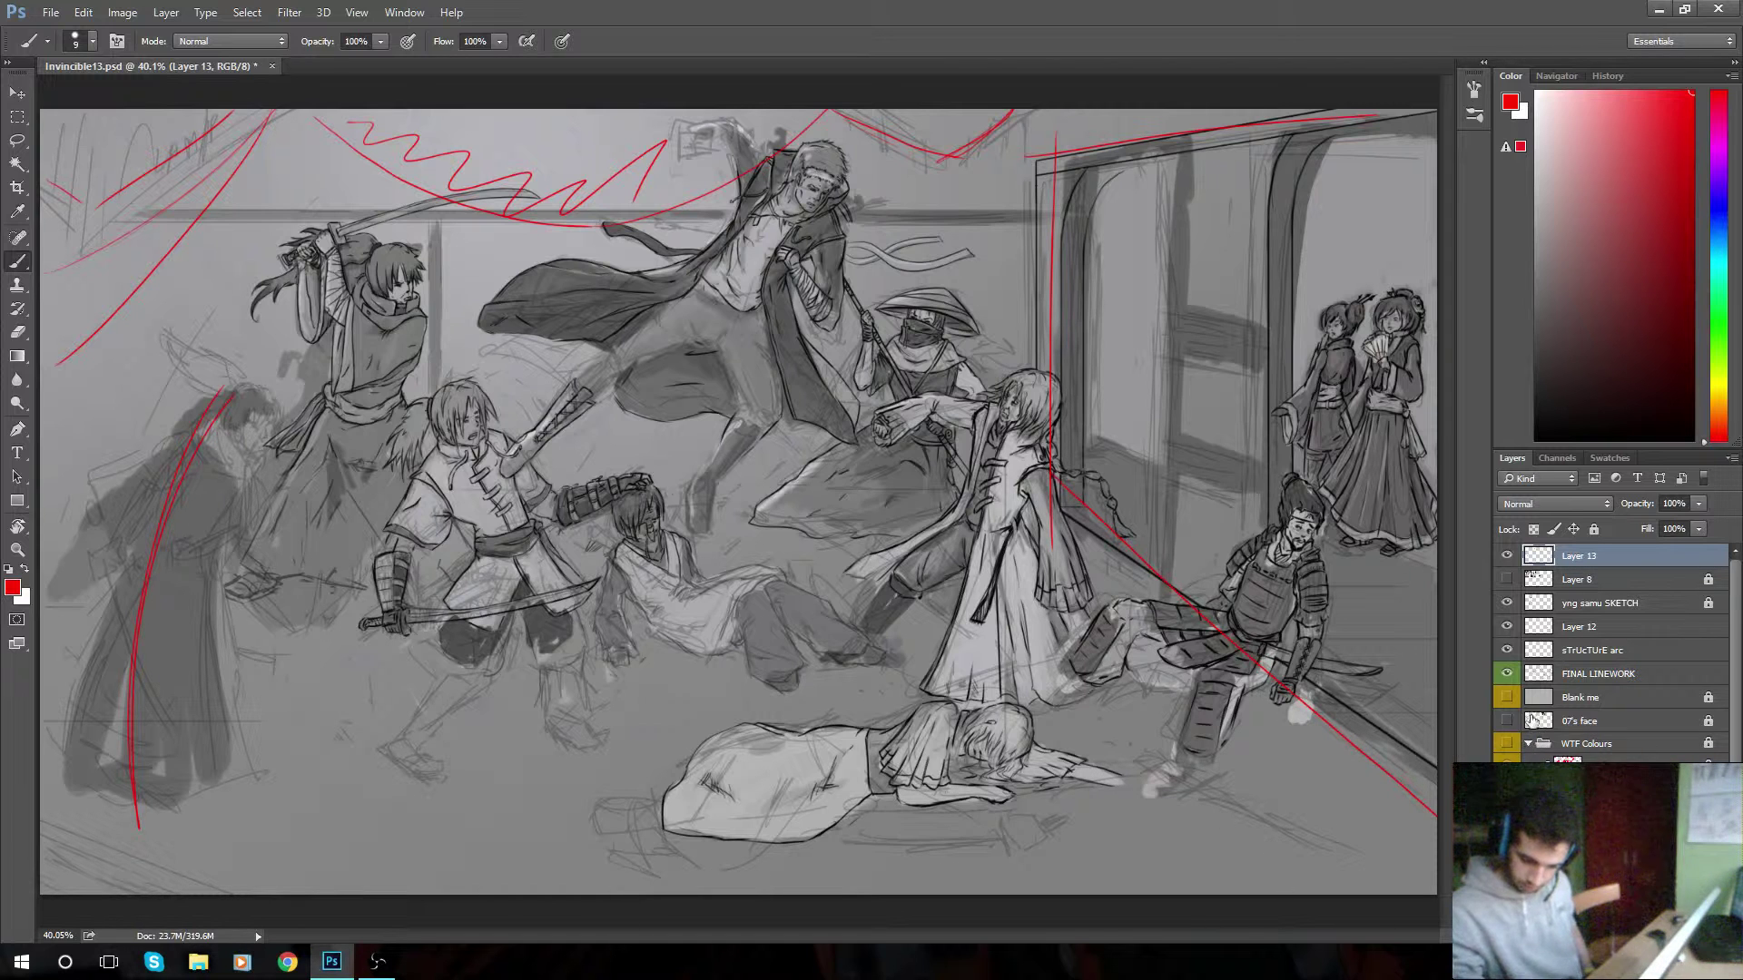
pyautogui.moveTo(1203, 880); pyautogui.dragTo(1396, 783)
pyautogui.moveTo(45, 828)
pyautogui.mouseDown()
pyautogui.moveTo(169, 890)
pyautogui.moveTo(267, 896)
pyautogui.mouseUp()
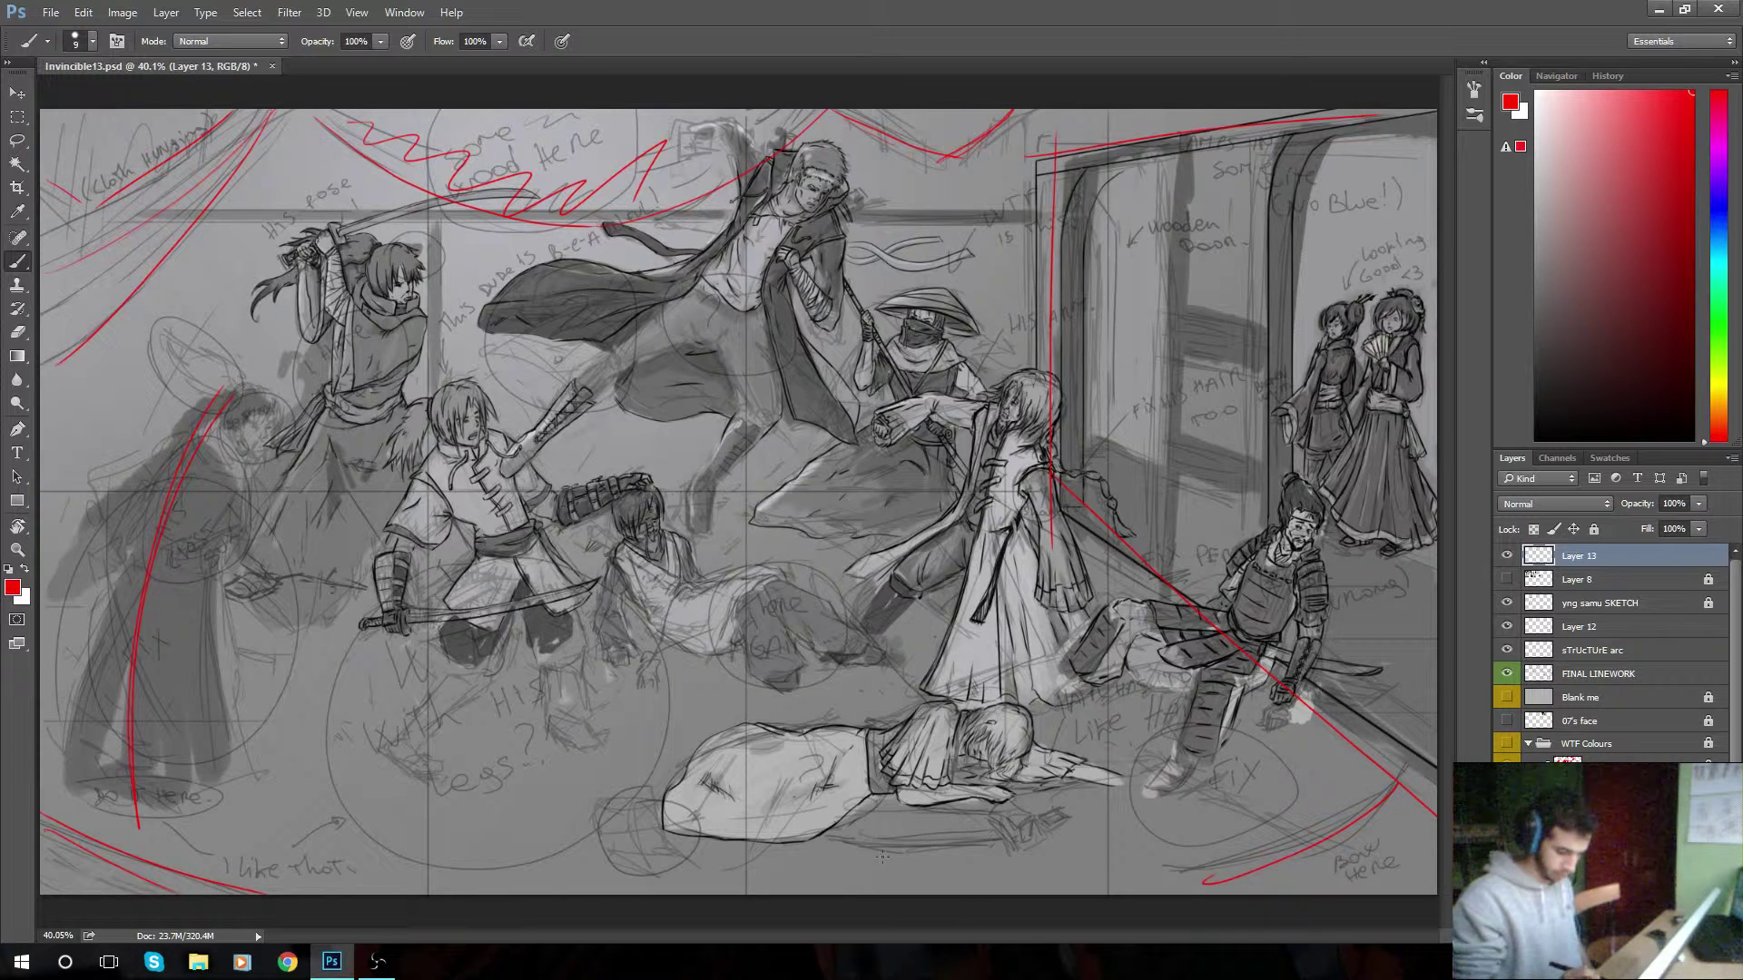
# - Draw a thick red diagonal below the lying figure's arms, replacing the first strokes tried there
pyautogui.moveTo(830, 837); pyautogui.dragTo(1046, 821)
pyautogui.moveTo(871, 844)
pyautogui.mouseDown()
pyautogui.moveTo(1045, 825)
pyautogui.moveTo(998, 783)
pyautogui.moveTo(1014, 788)
pyautogui.moveTo(909, 846)
pyautogui.mouseUp()
pyautogui.hotkey('ctrl', 'alt', 'z')
pyautogui.hotkey('ctrl', 'alt', 'z')
pyautogui.moveTo(988, 806)
pyautogui.mouseDown()
pyautogui.moveTo(826, 874)
pyautogui.moveTo(973, 813)
pyautogui.moveTo(868, 861)
pyautogui.mouseUp()
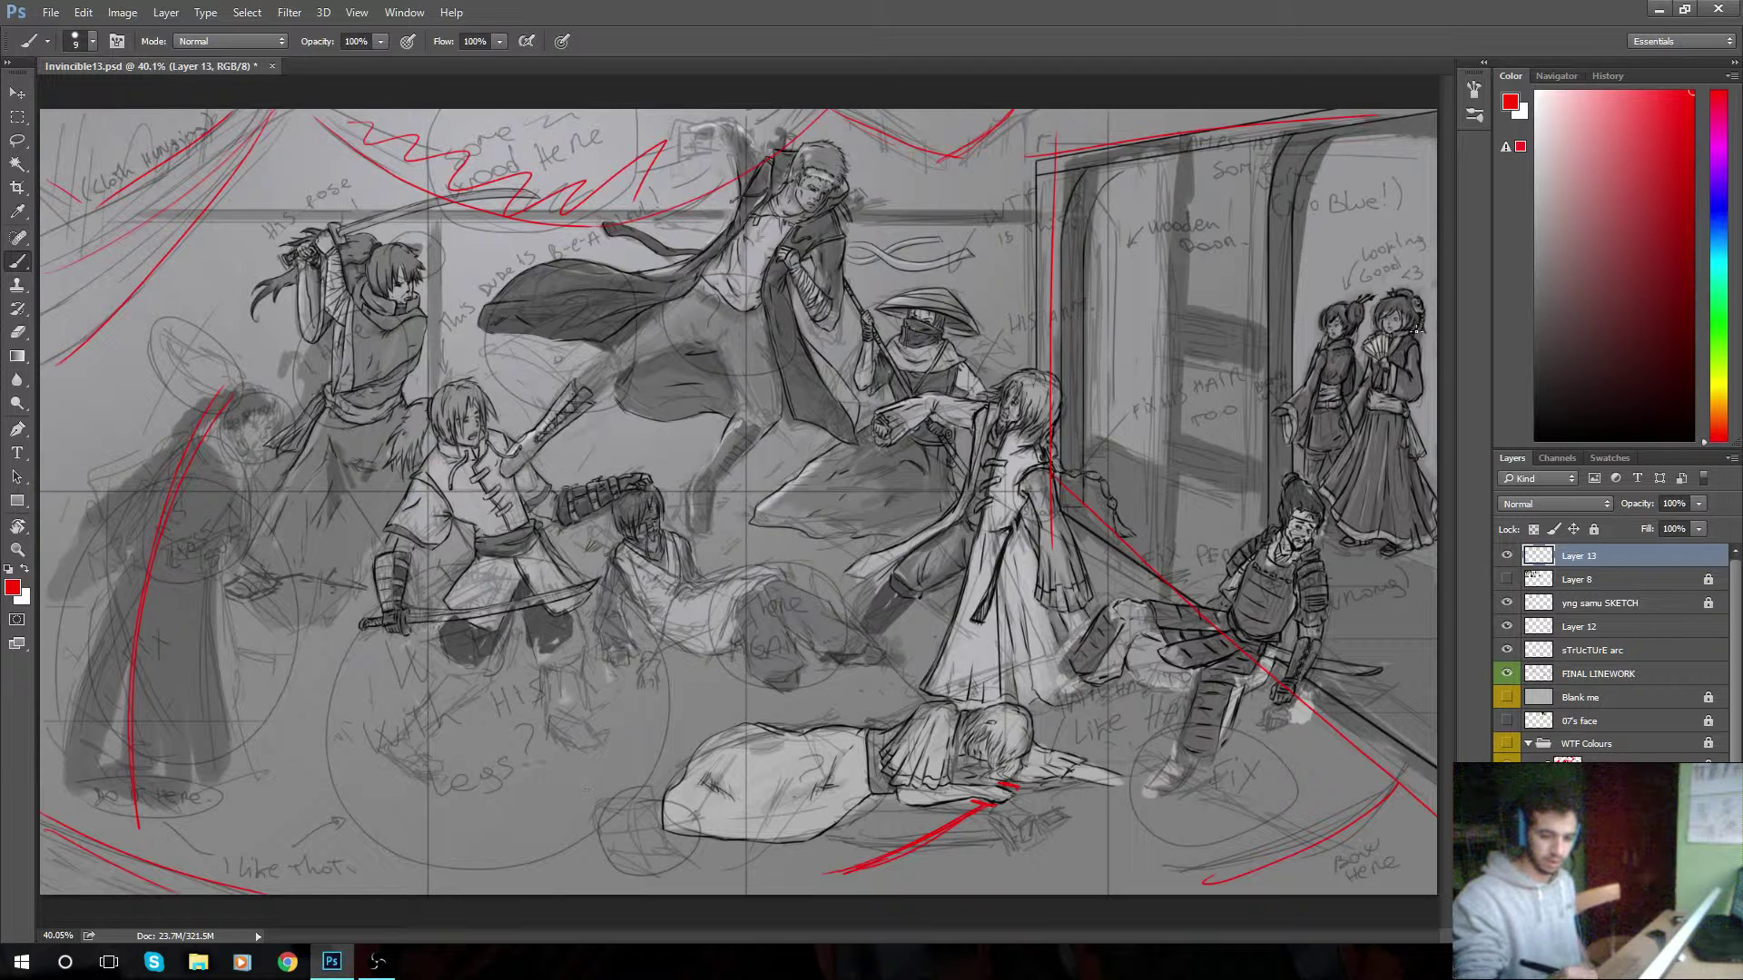
# - Circle the straw-hatted fighter, the swordsman with the raised blade, the cloaked figure and the seated armoured samurai in red
pyautogui.moveTo(1369, 283)
pyautogui.mouseDown()
pyautogui.moveTo(1445, 295)
pyautogui.moveTo(1402, 243)
pyautogui.mouseUp()
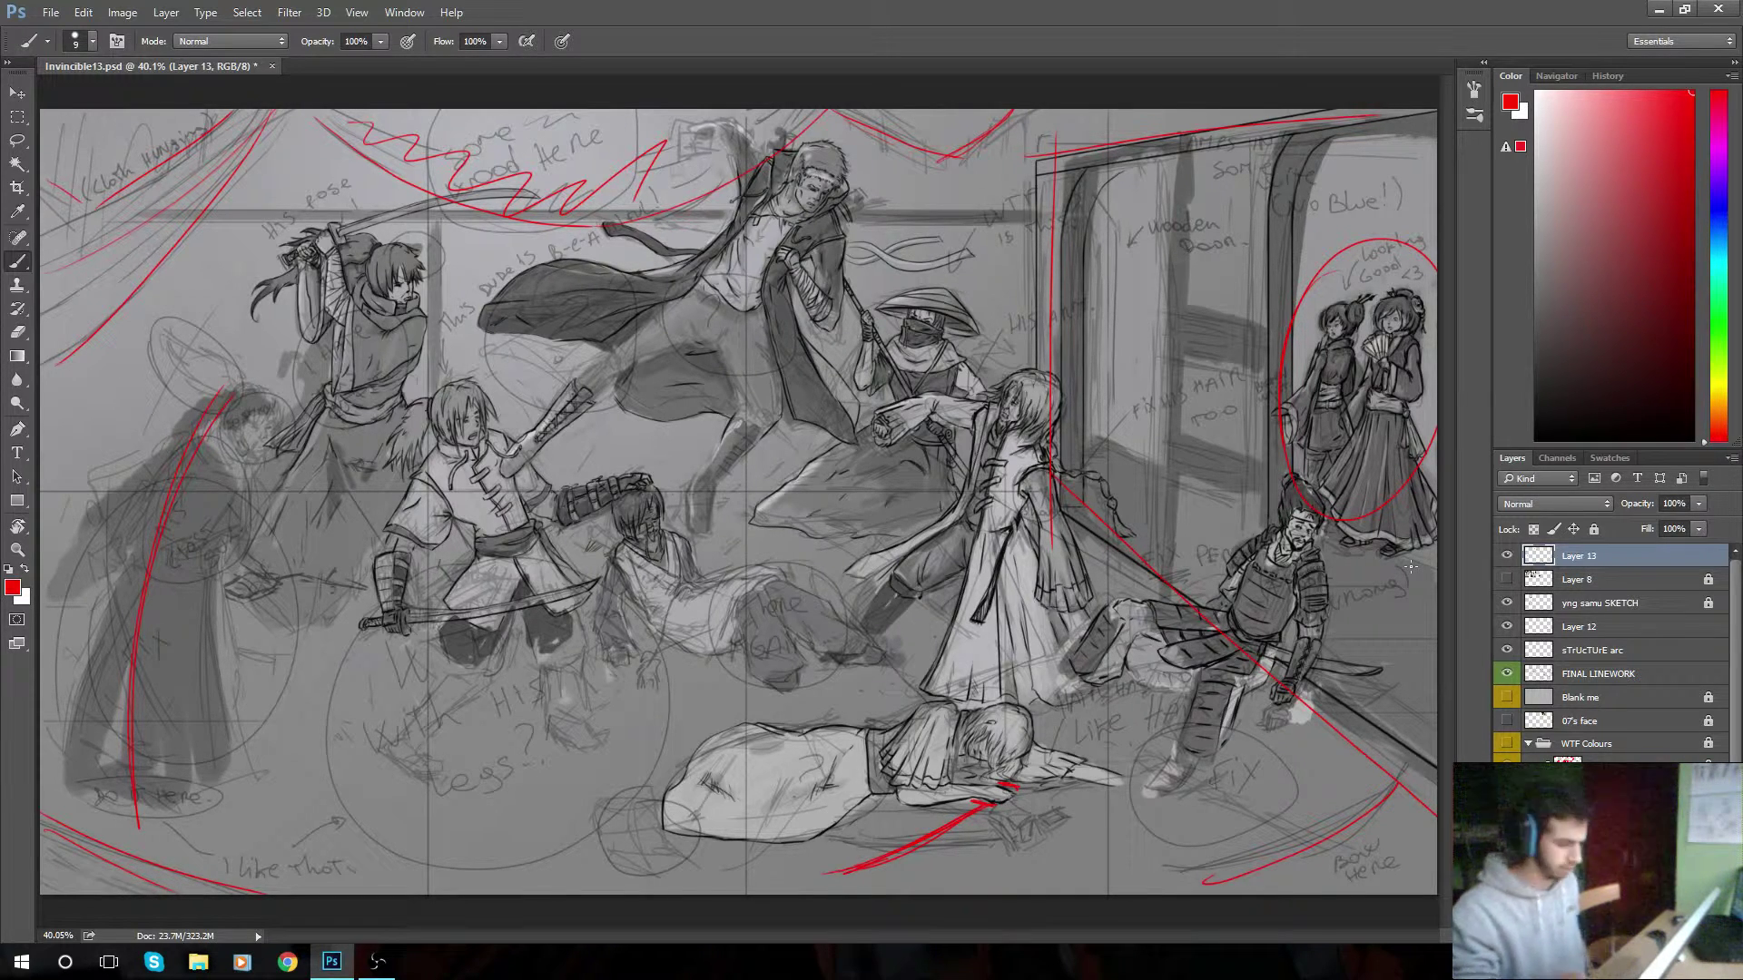
pyautogui.hotkey('ctrl', 'z')
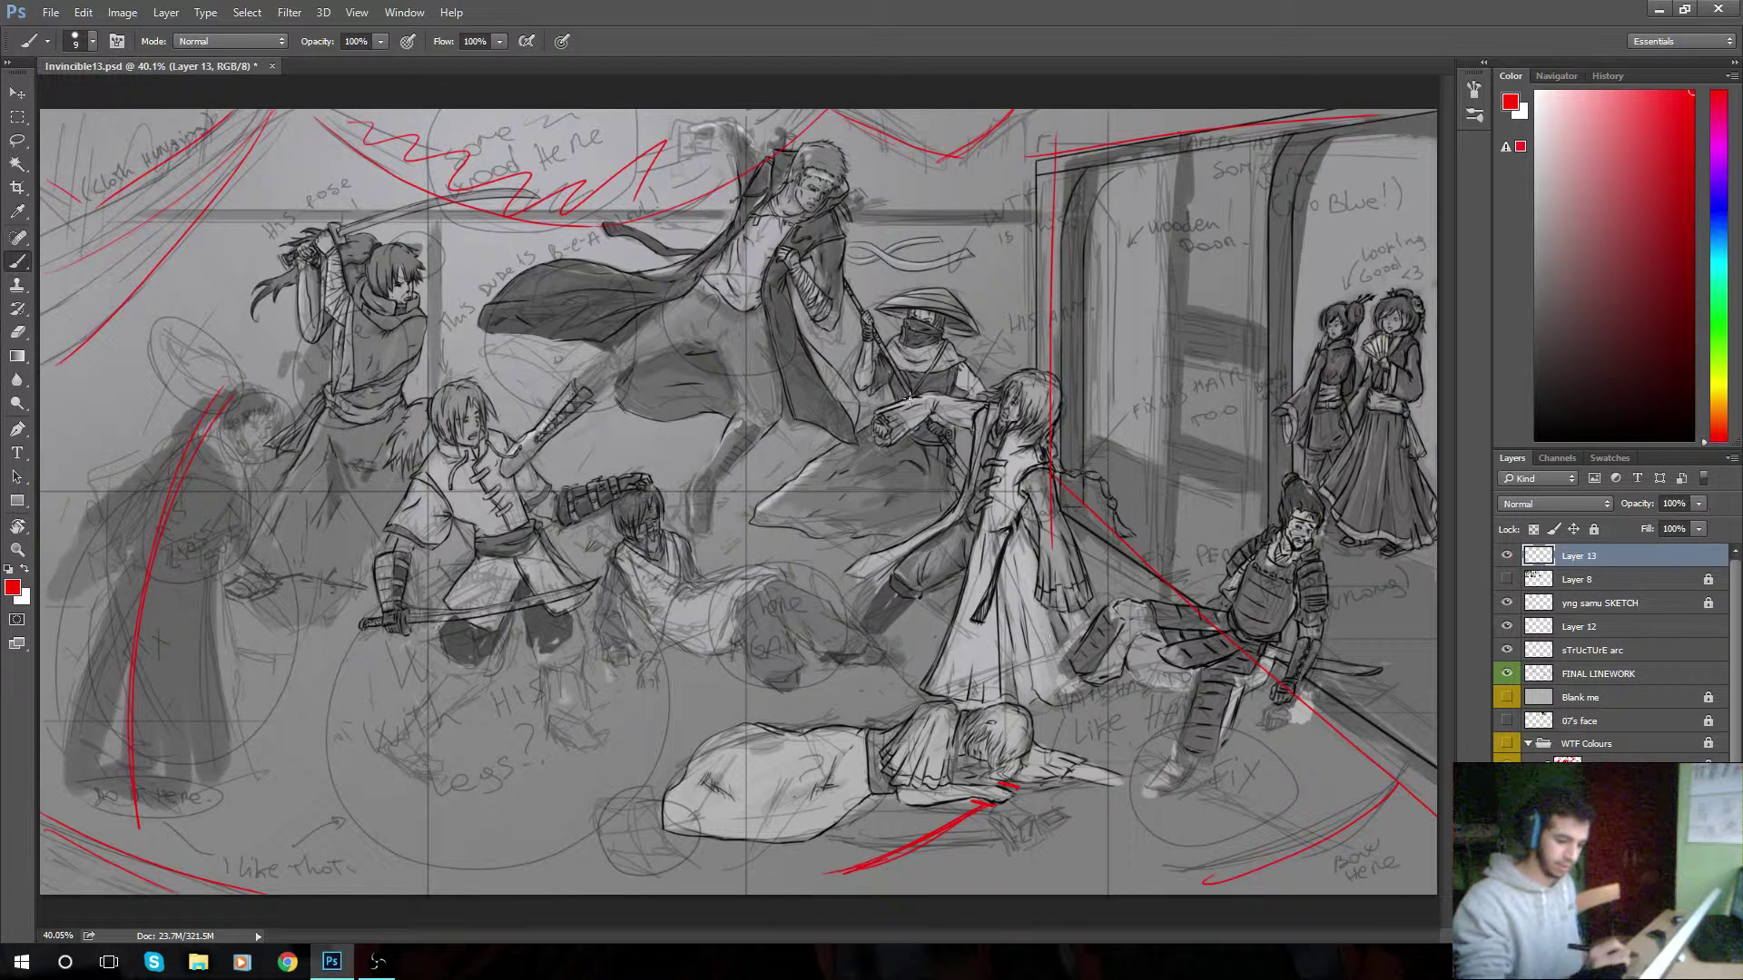
pyautogui.moveTo(839, 336)
pyautogui.mouseDown()
pyautogui.moveTo(913, 272)
pyautogui.moveTo(817, 345)
pyautogui.mouseUp()
pyautogui.moveTo(351, 221)
pyautogui.mouseDown()
pyautogui.moveTo(428, 254)
pyautogui.moveTo(332, 223)
pyautogui.mouseUp()
pyautogui.moveTo(65, 618); pyautogui.dragTo(77, 535)
pyautogui.hotkey('ctrl', 'z')
pyautogui.moveTo(116, 599)
pyautogui.mouseDown()
pyautogui.moveTo(277, 672)
pyautogui.moveTo(118, 472)
pyautogui.mouseUp()
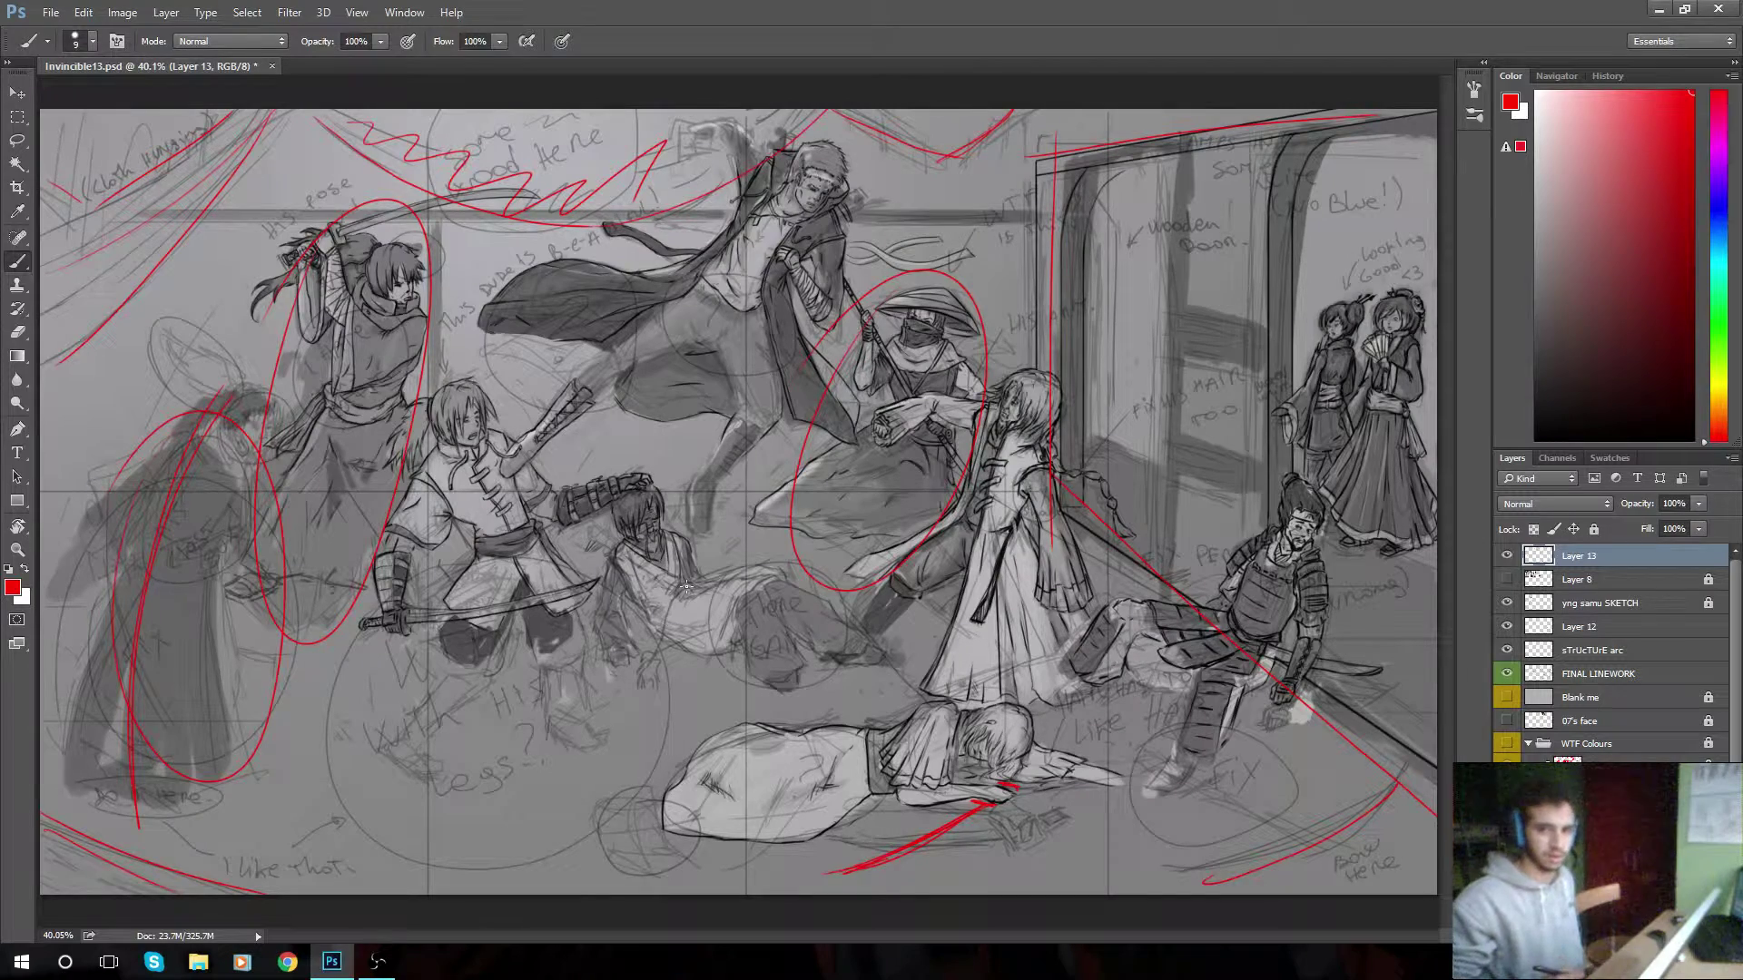
pyautogui.moveTo(1260, 542)
pyautogui.mouseDown()
pyautogui.moveTo(1362, 581)
pyautogui.moveTo(1126, 672)
pyautogui.mouseUp()
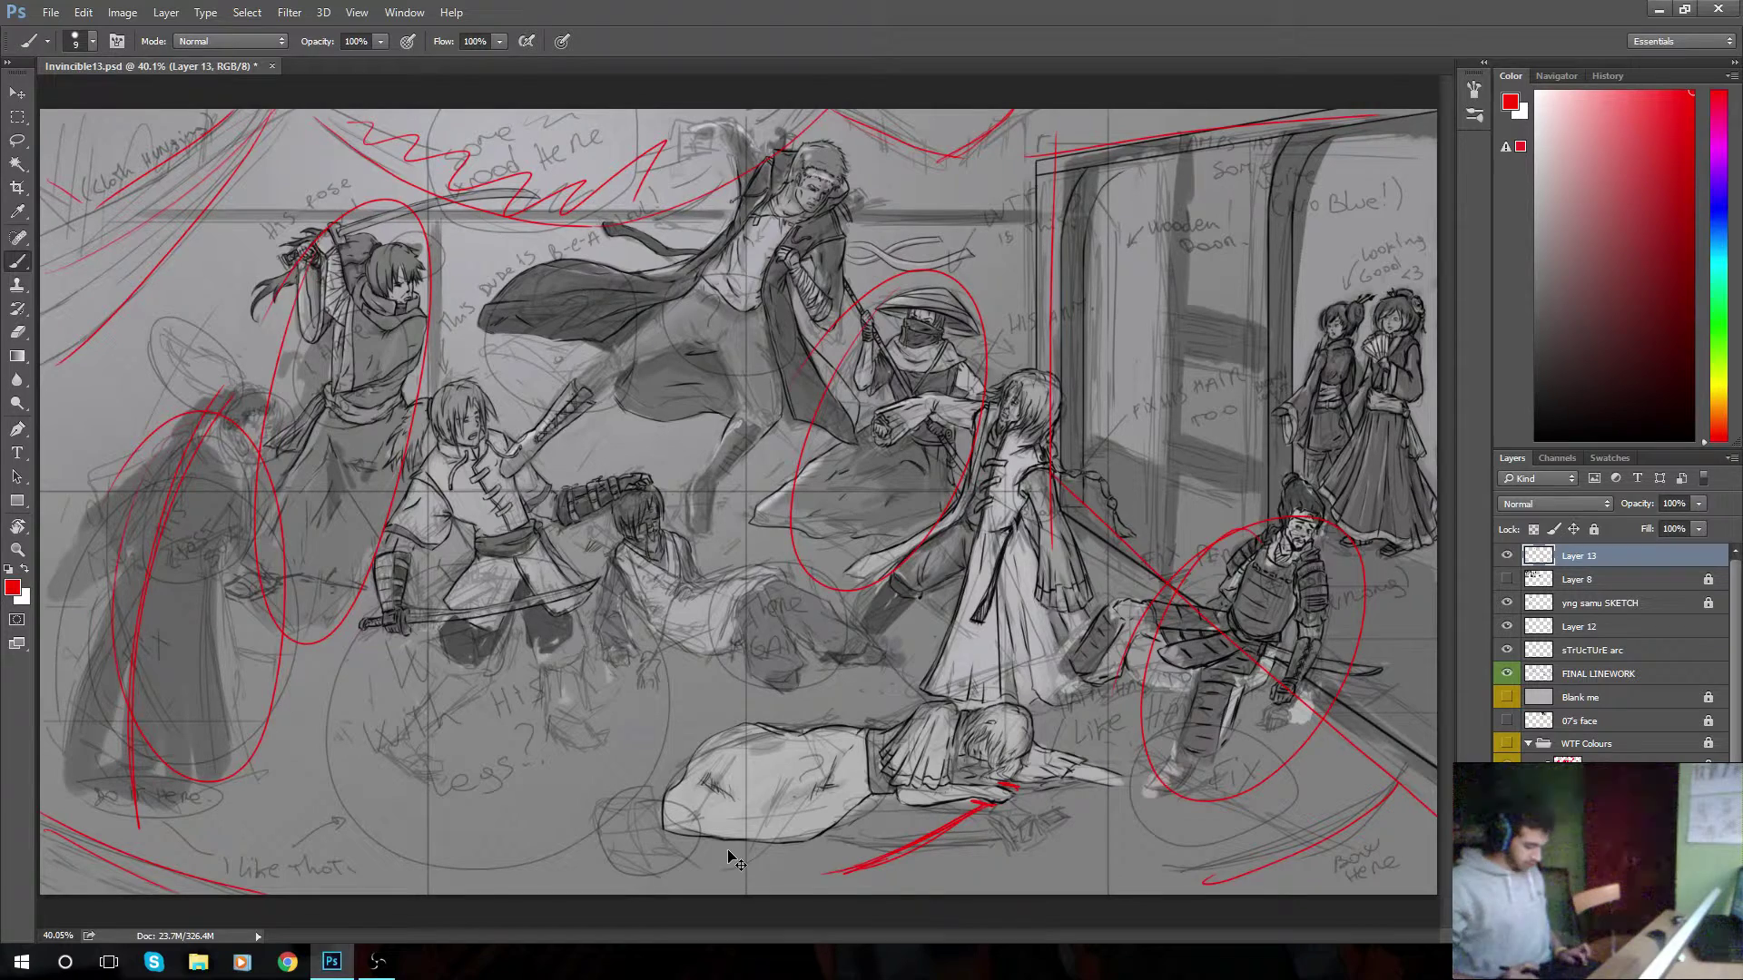
# - Clear the red marks, circle the leaping man, straw-hatted fighter, raised-sword swordsman and two doorway women, and link them with red lines
pyautogui.press('Delete')
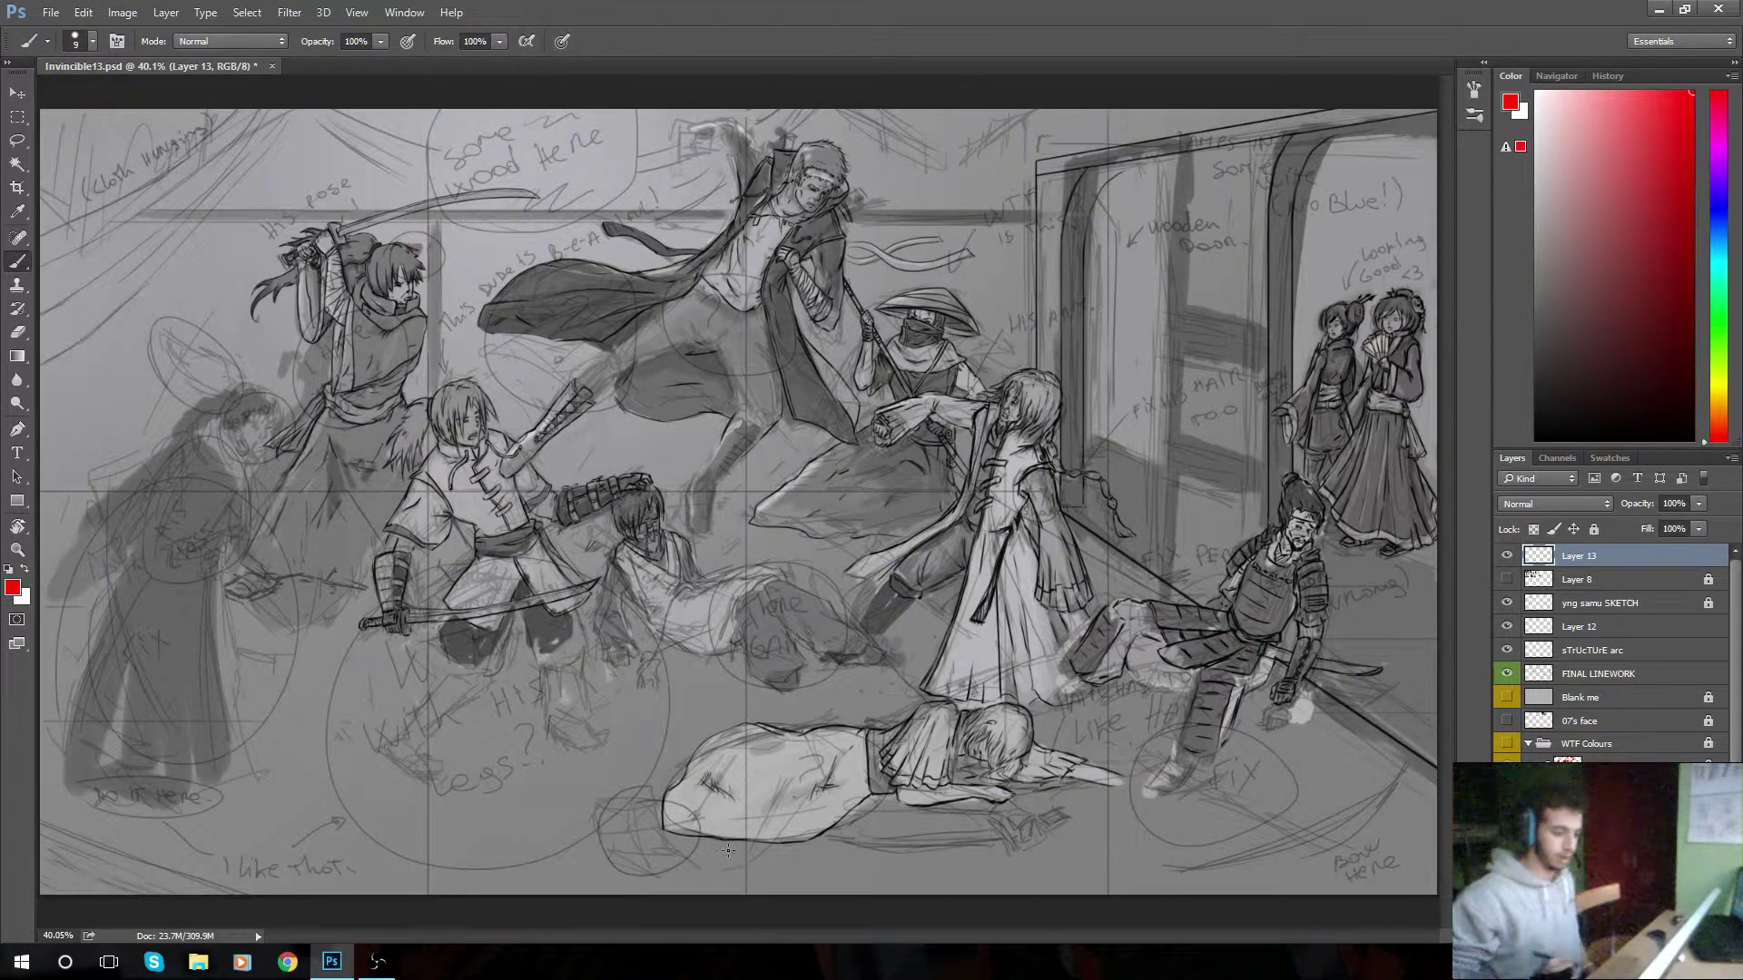
pyautogui.moveTo(780, 135)
pyautogui.mouseDown()
pyautogui.moveTo(590, 428)
pyautogui.moveTo(789, 136)
pyautogui.mouseUp()
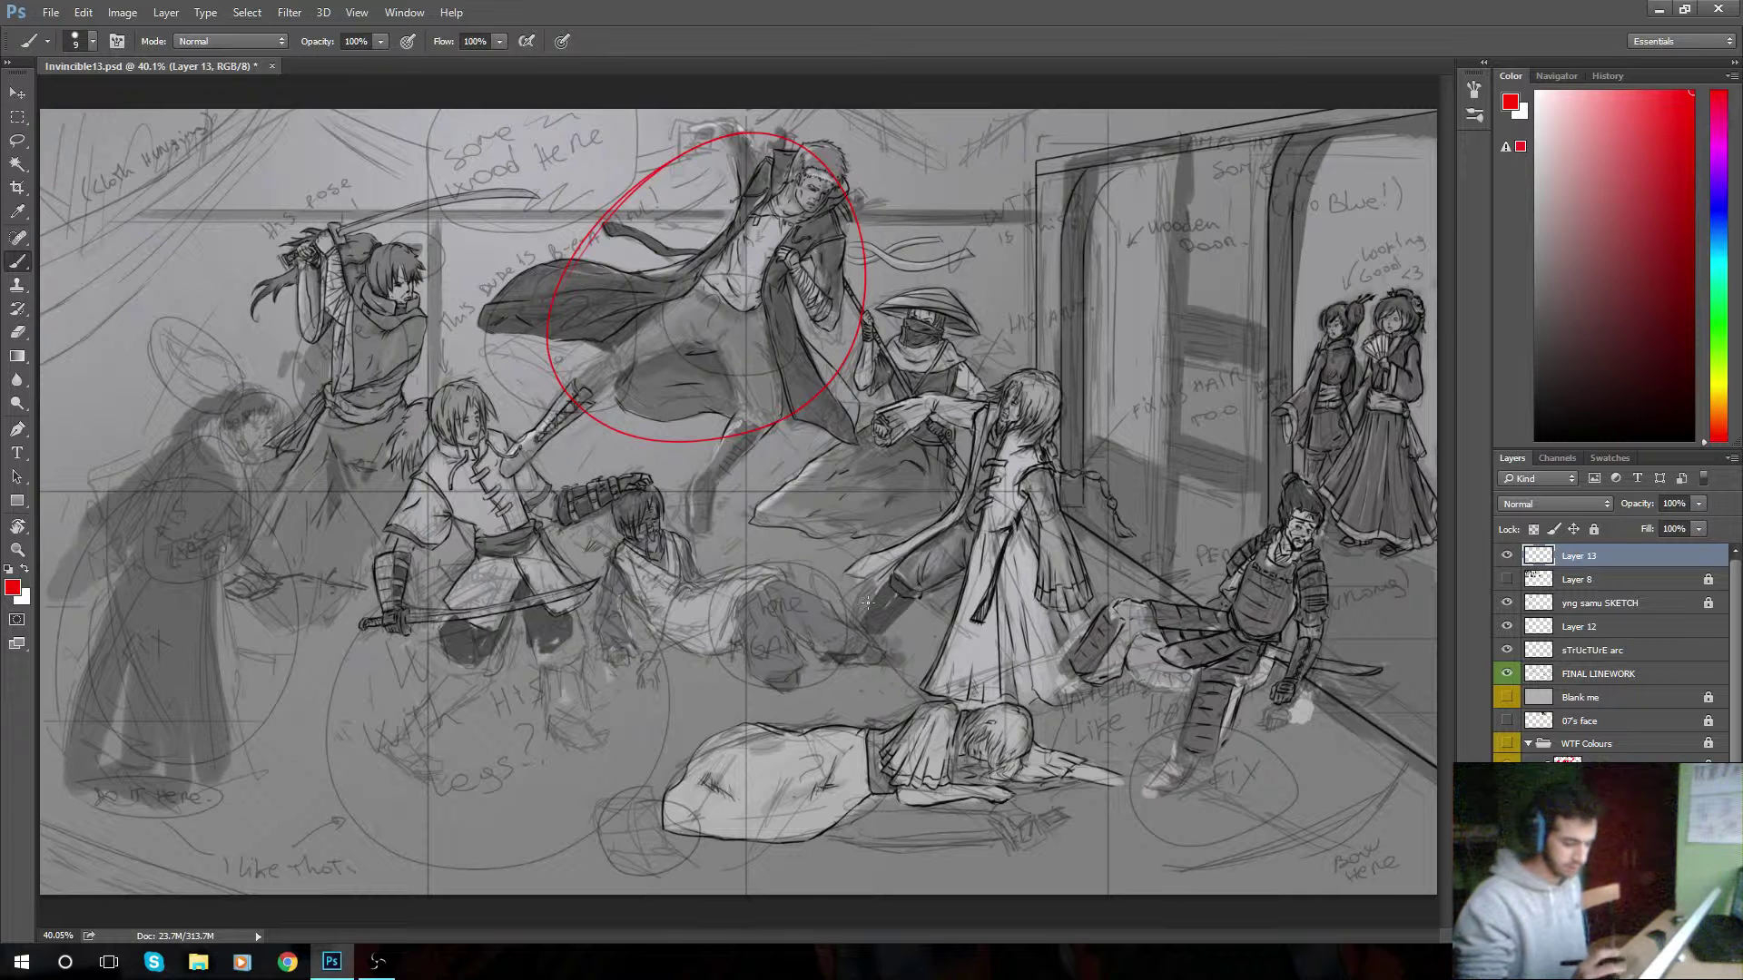
pyautogui.moveTo(899, 354)
pyautogui.mouseDown()
pyautogui.moveTo(846, 536)
pyautogui.moveTo(903, 350)
pyautogui.mouseUp()
pyautogui.moveTo(368, 283)
pyautogui.mouseDown()
pyautogui.moveTo(272, 491)
pyautogui.moveTo(304, 305)
pyautogui.mouseUp()
pyautogui.moveTo(383, 343)
pyautogui.mouseDown()
pyautogui.moveTo(535, 265)
pyautogui.moveTo(532, 292)
pyautogui.mouseUp()
pyautogui.moveTo(837, 345); pyautogui.dragTo(860, 334)
pyautogui.moveTo(1334, 313); pyautogui.dragTo(1438, 345)
pyautogui.moveTo(1287, 385)
pyautogui.mouseDown()
pyautogui.moveTo(1078, 283)
pyautogui.moveTo(842, 284)
pyautogui.mouseUp()
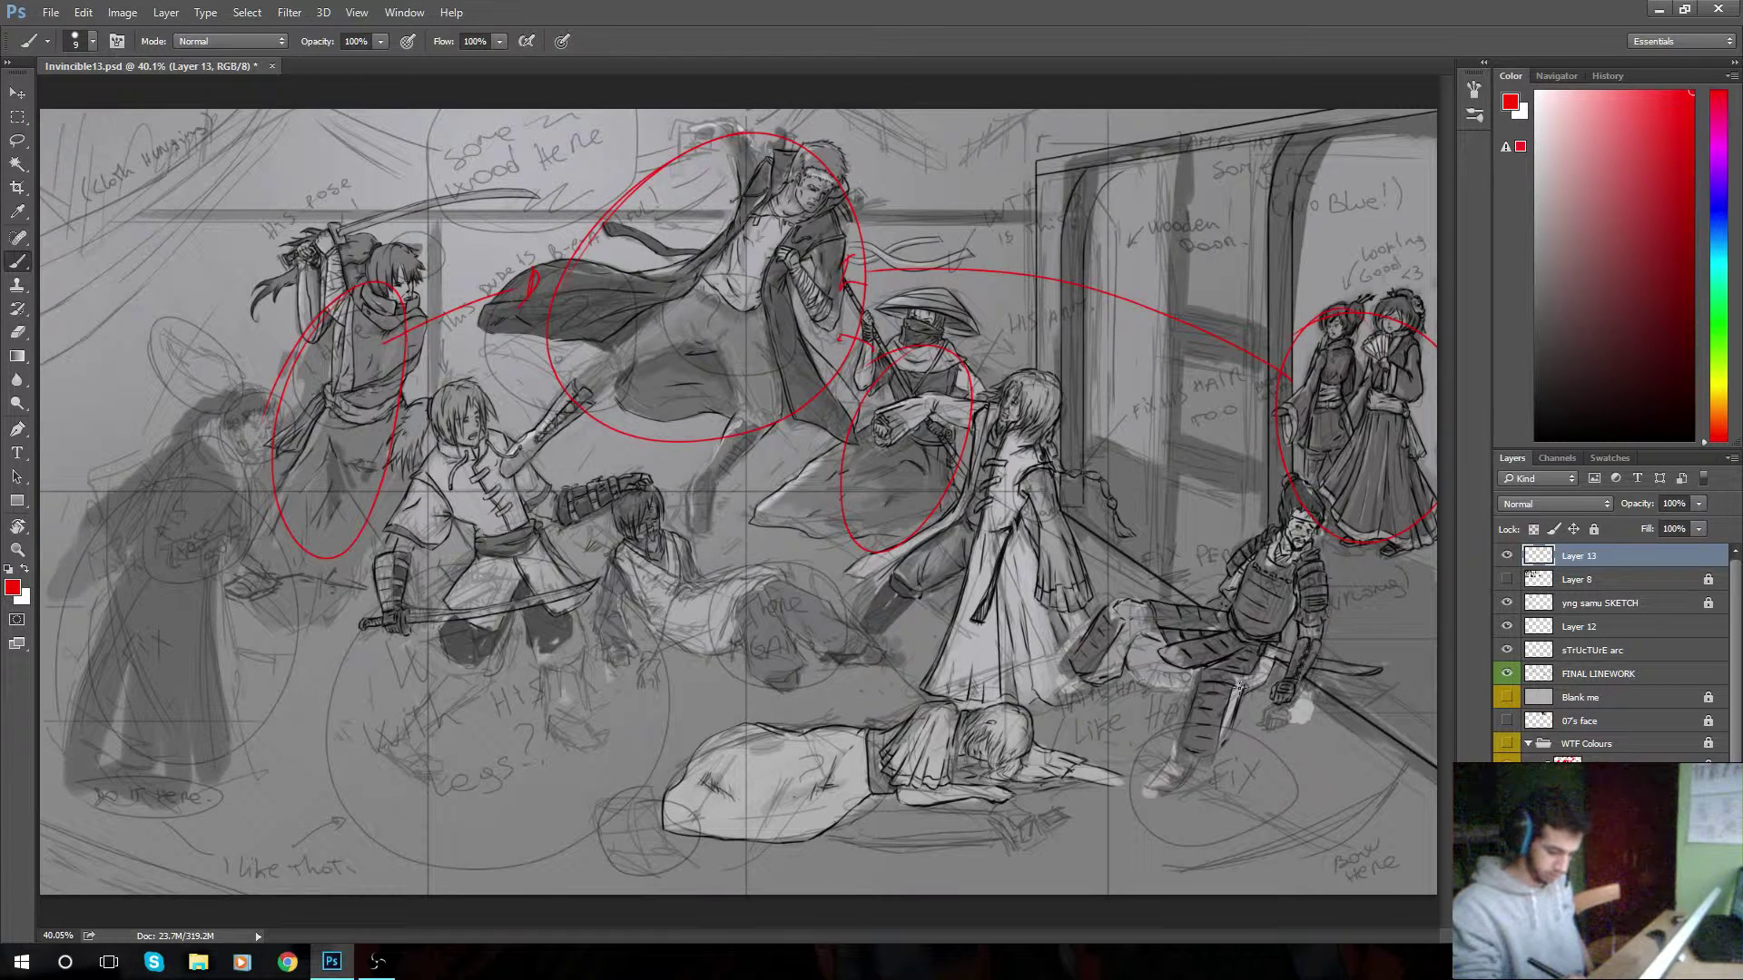
# - Circle the fallen man's legs and arm in red and add red strokes along the standing figure's sleeves
pyautogui.moveTo(737, 588)
pyautogui.mouseDown()
pyautogui.moveTo(835, 704)
pyautogui.moveTo(744, 579)
pyautogui.mouseUp()
pyautogui.moveTo(592, 584)
pyautogui.mouseDown()
pyautogui.moveTo(625, 668)
pyautogui.moveTo(601, 566)
pyautogui.mouseUp()
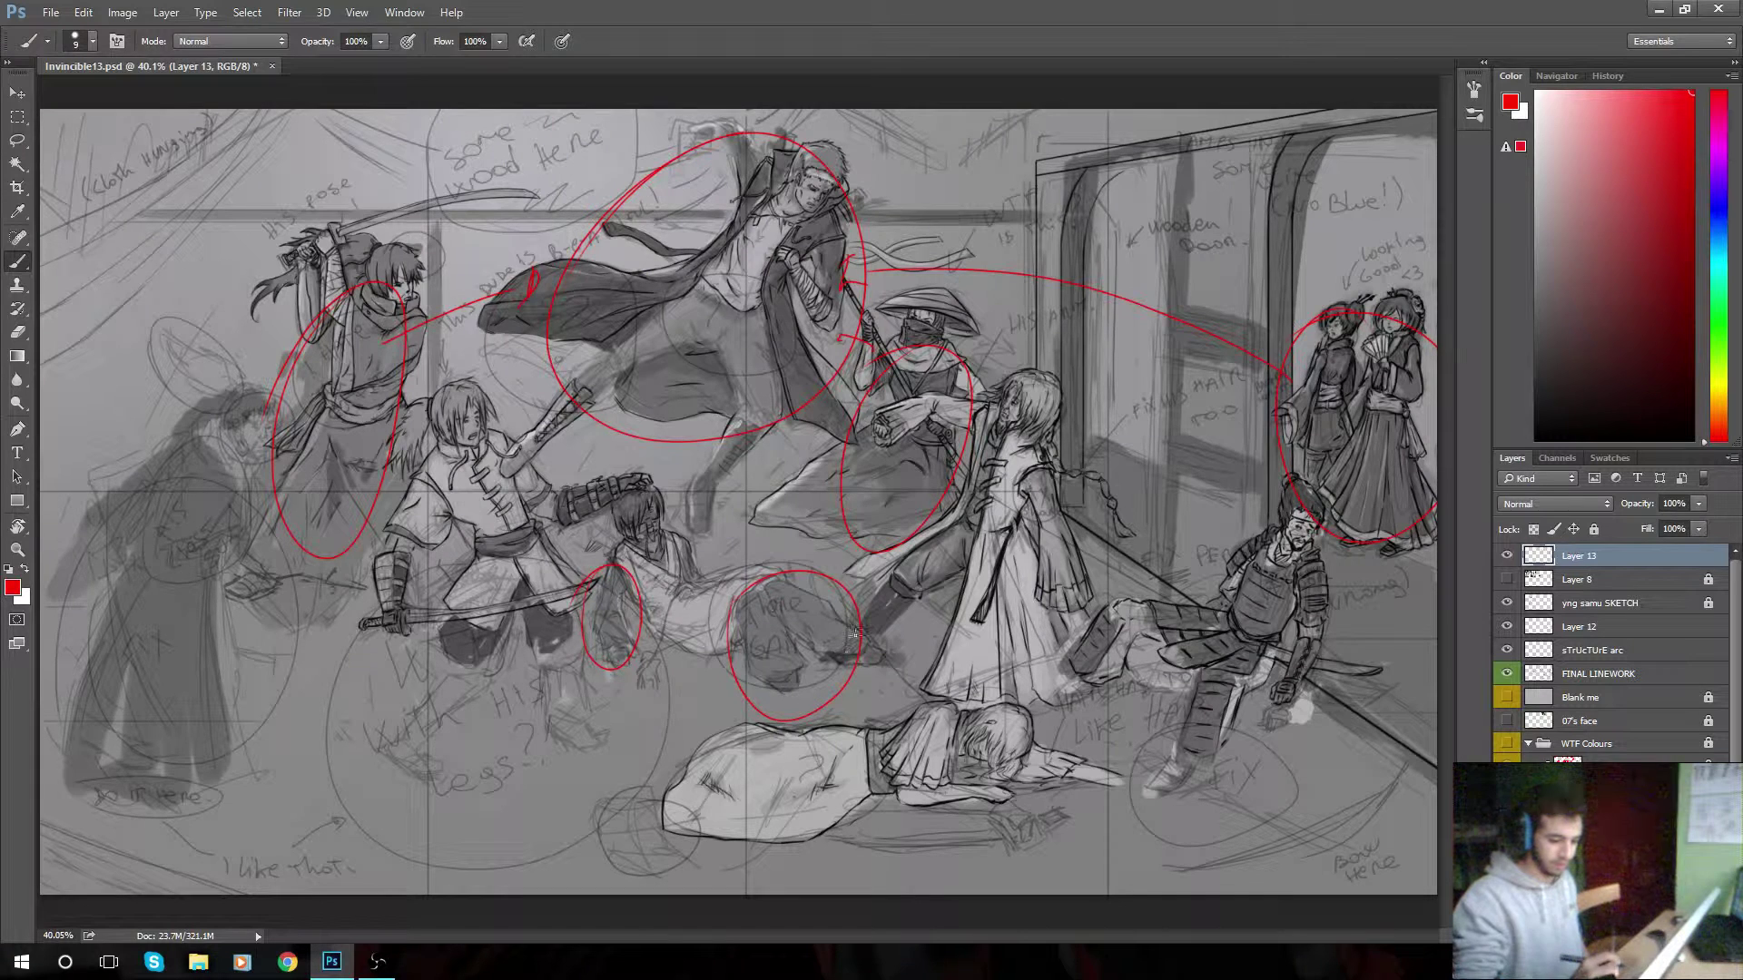
pyautogui.moveTo(998, 440); pyautogui.dragTo(990, 456)
pyautogui.moveTo(961, 526); pyautogui.dragTo(924, 577)
pyautogui.moveTo(1035, 477); pyautogui.dragTo(1059, 585)
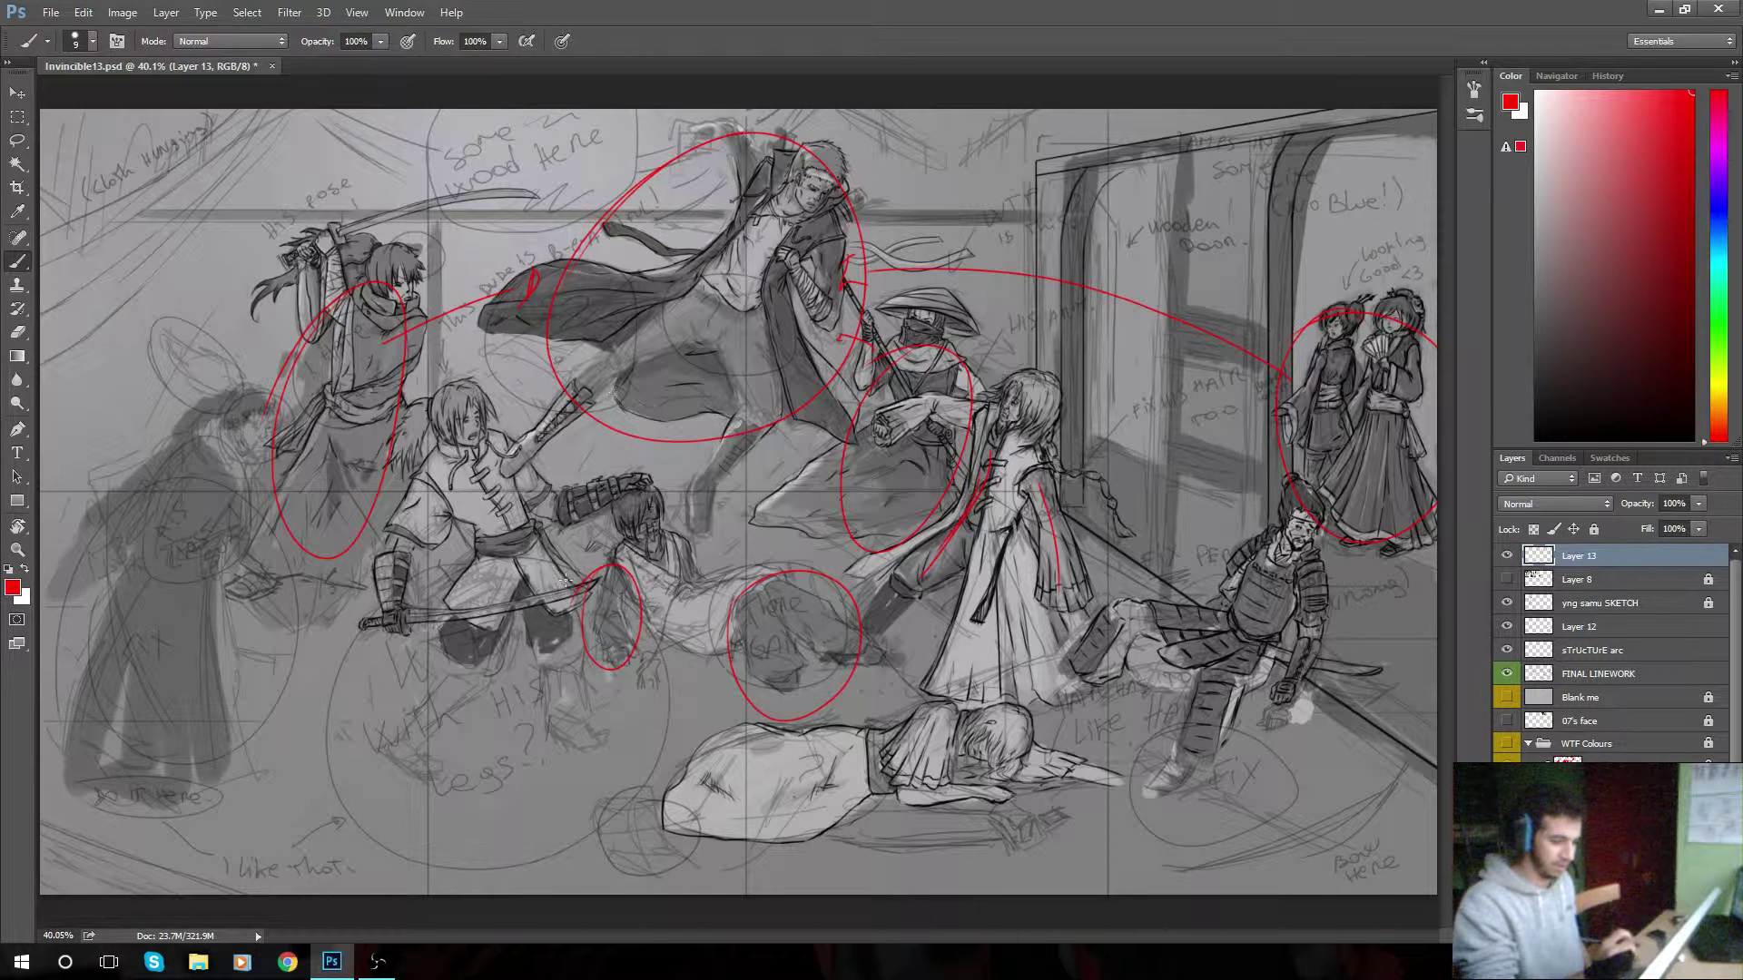
# - Try red strokes on the leaping man's bare chest and undo them
pyautogui.moveTo(756, 216); pyautogui.dragTo(743, 265)
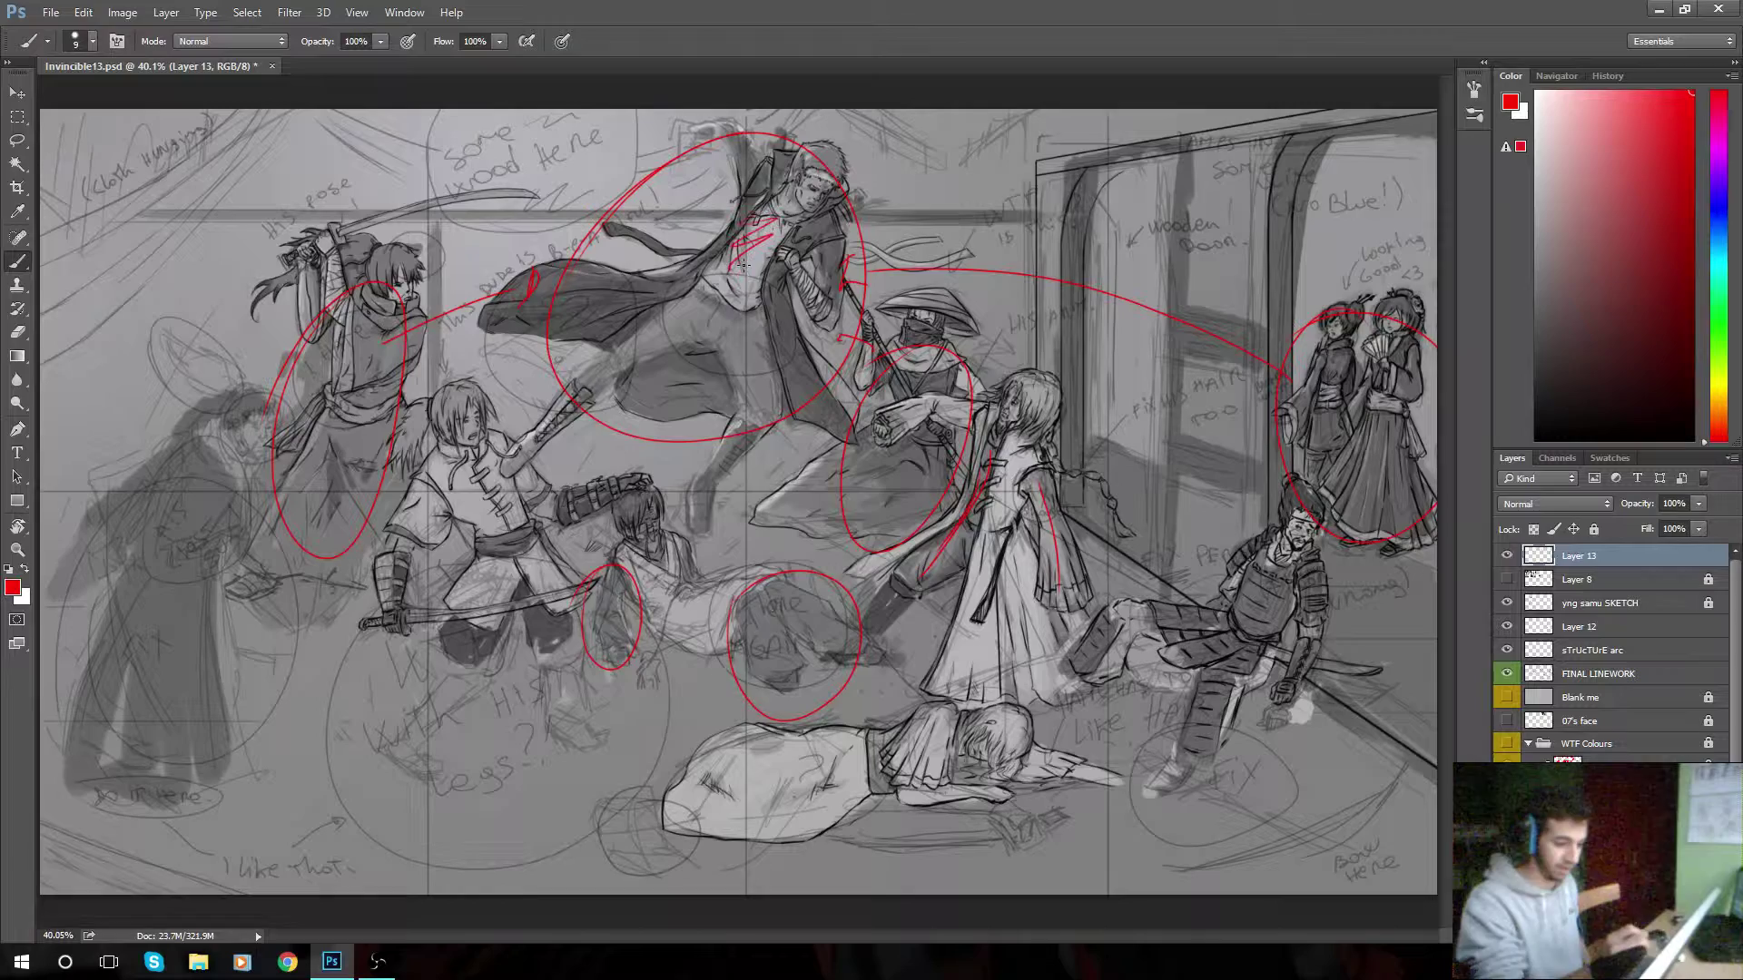
pyautogui.hotkey('ctrl', 'z')
pyautogui.press('z')
pyautogui.click(749, 227)
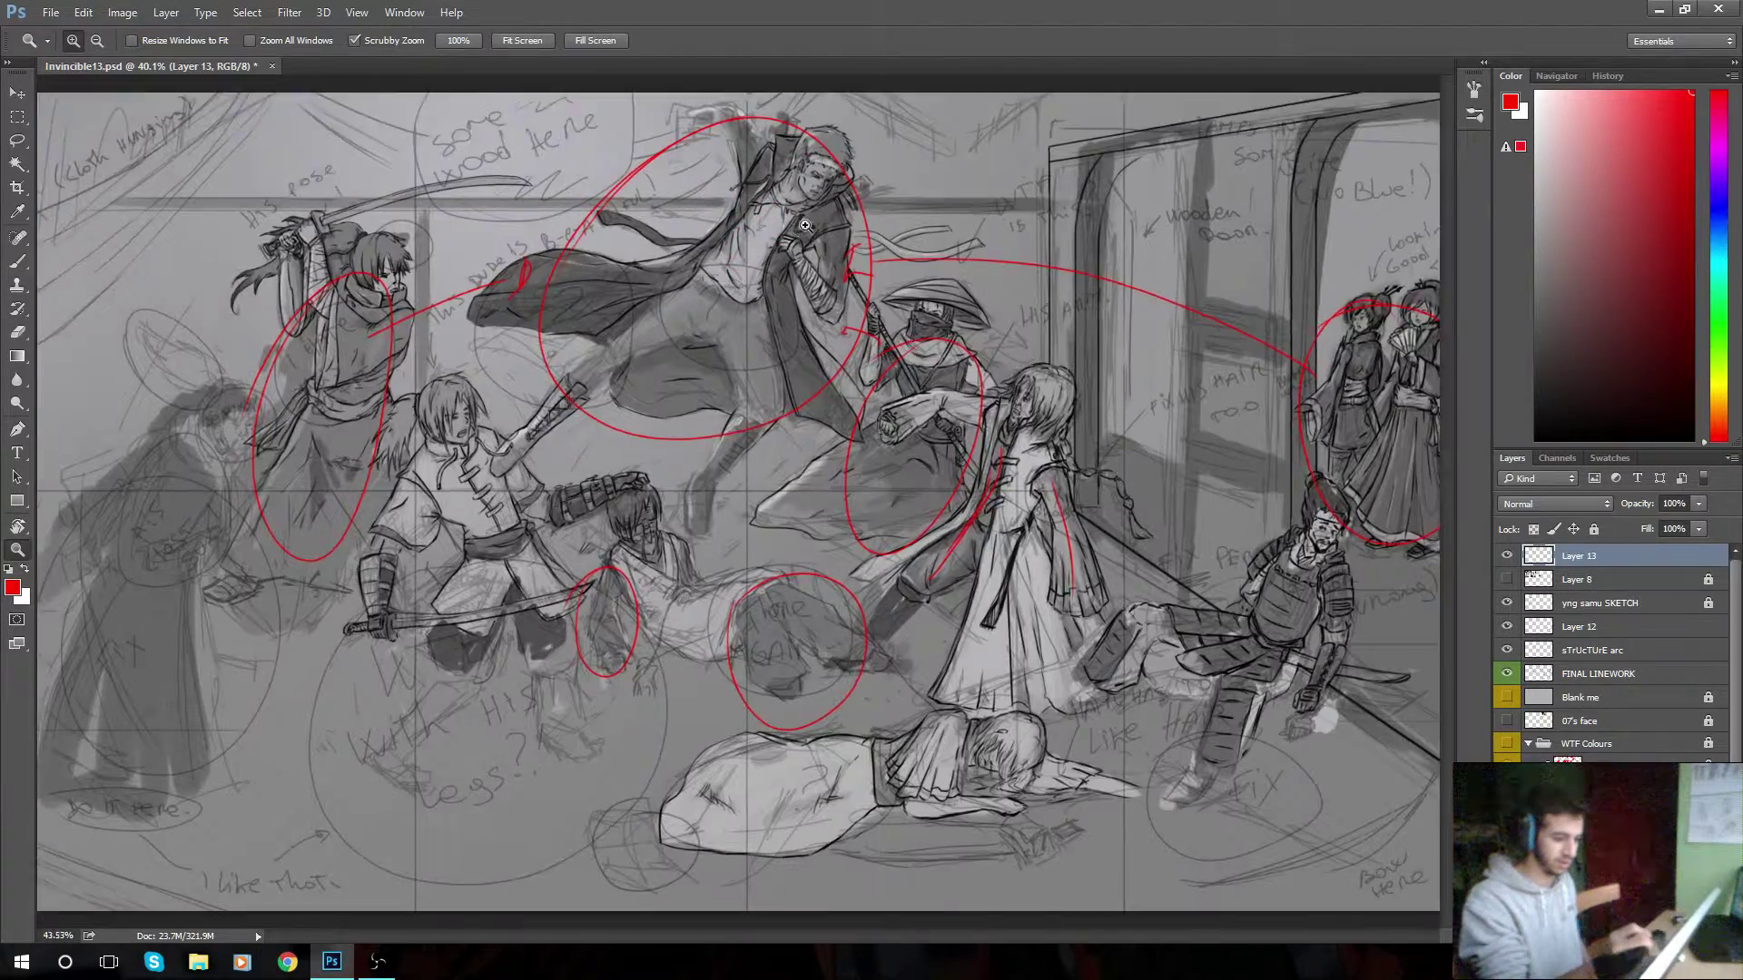
pyautogui.moveTo(784, 296); pyautogui.dragTo(747, 361)
pyautogui.press('b')
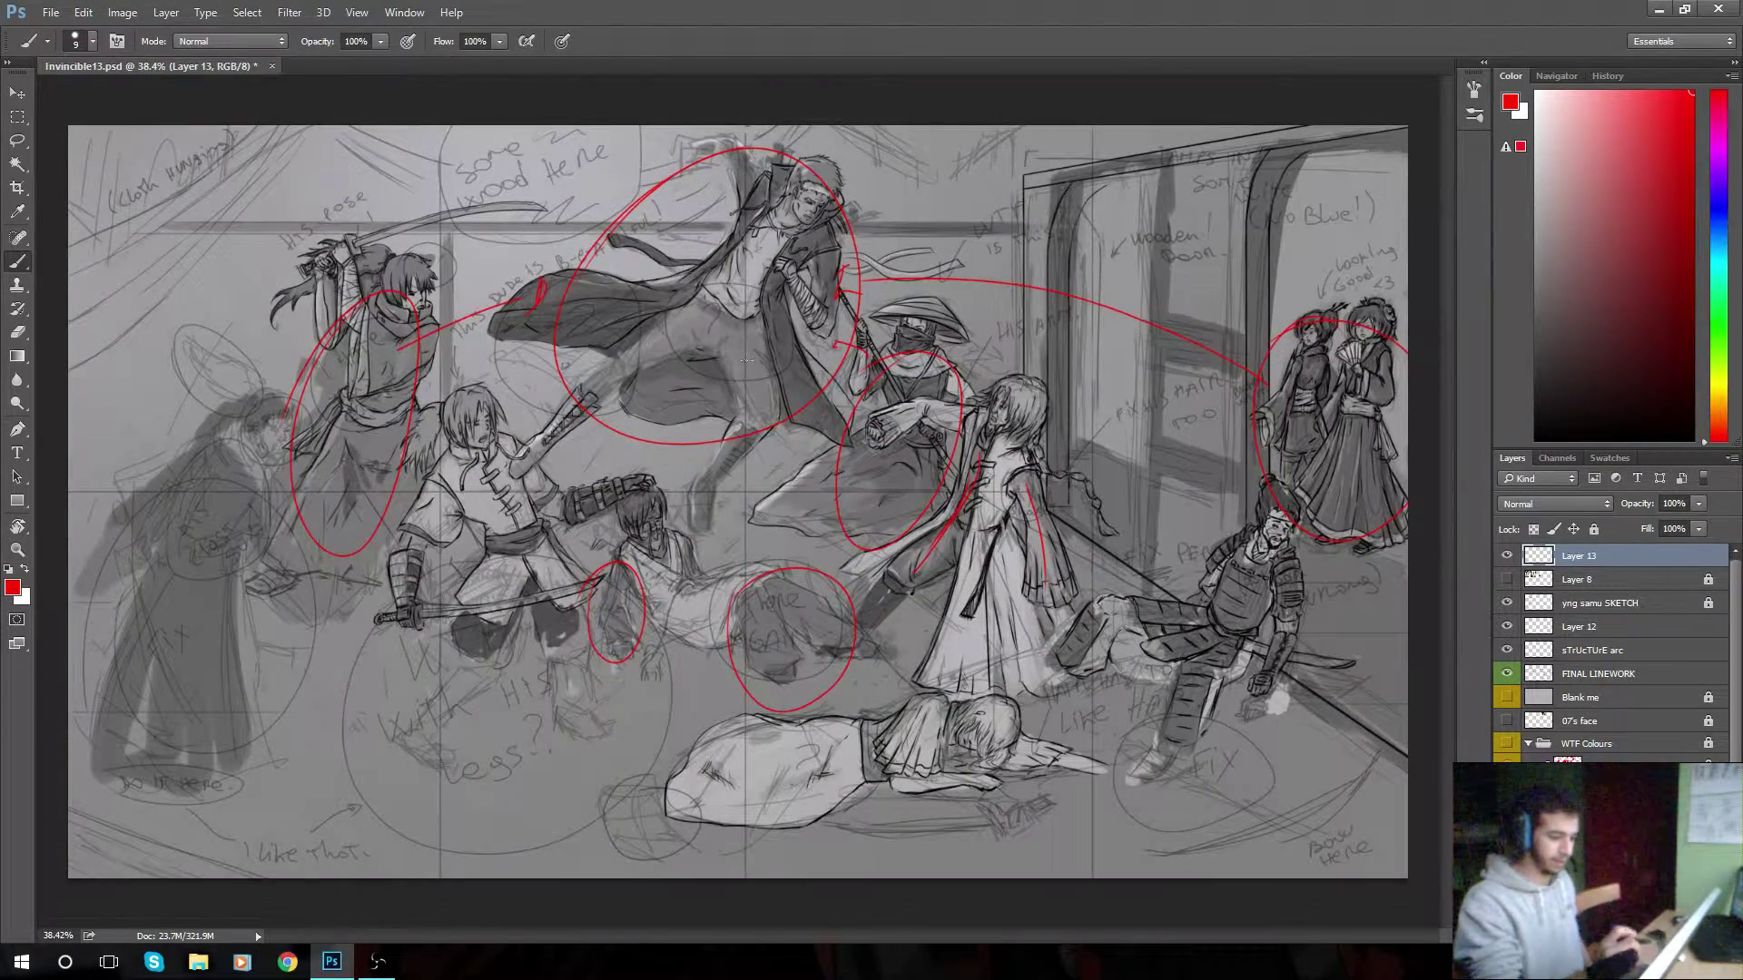
pyautogui.moveTo(773, 226); pyautogui.dragTo(779, 241)
pyautogui.hotkey('ctrl', 'z')
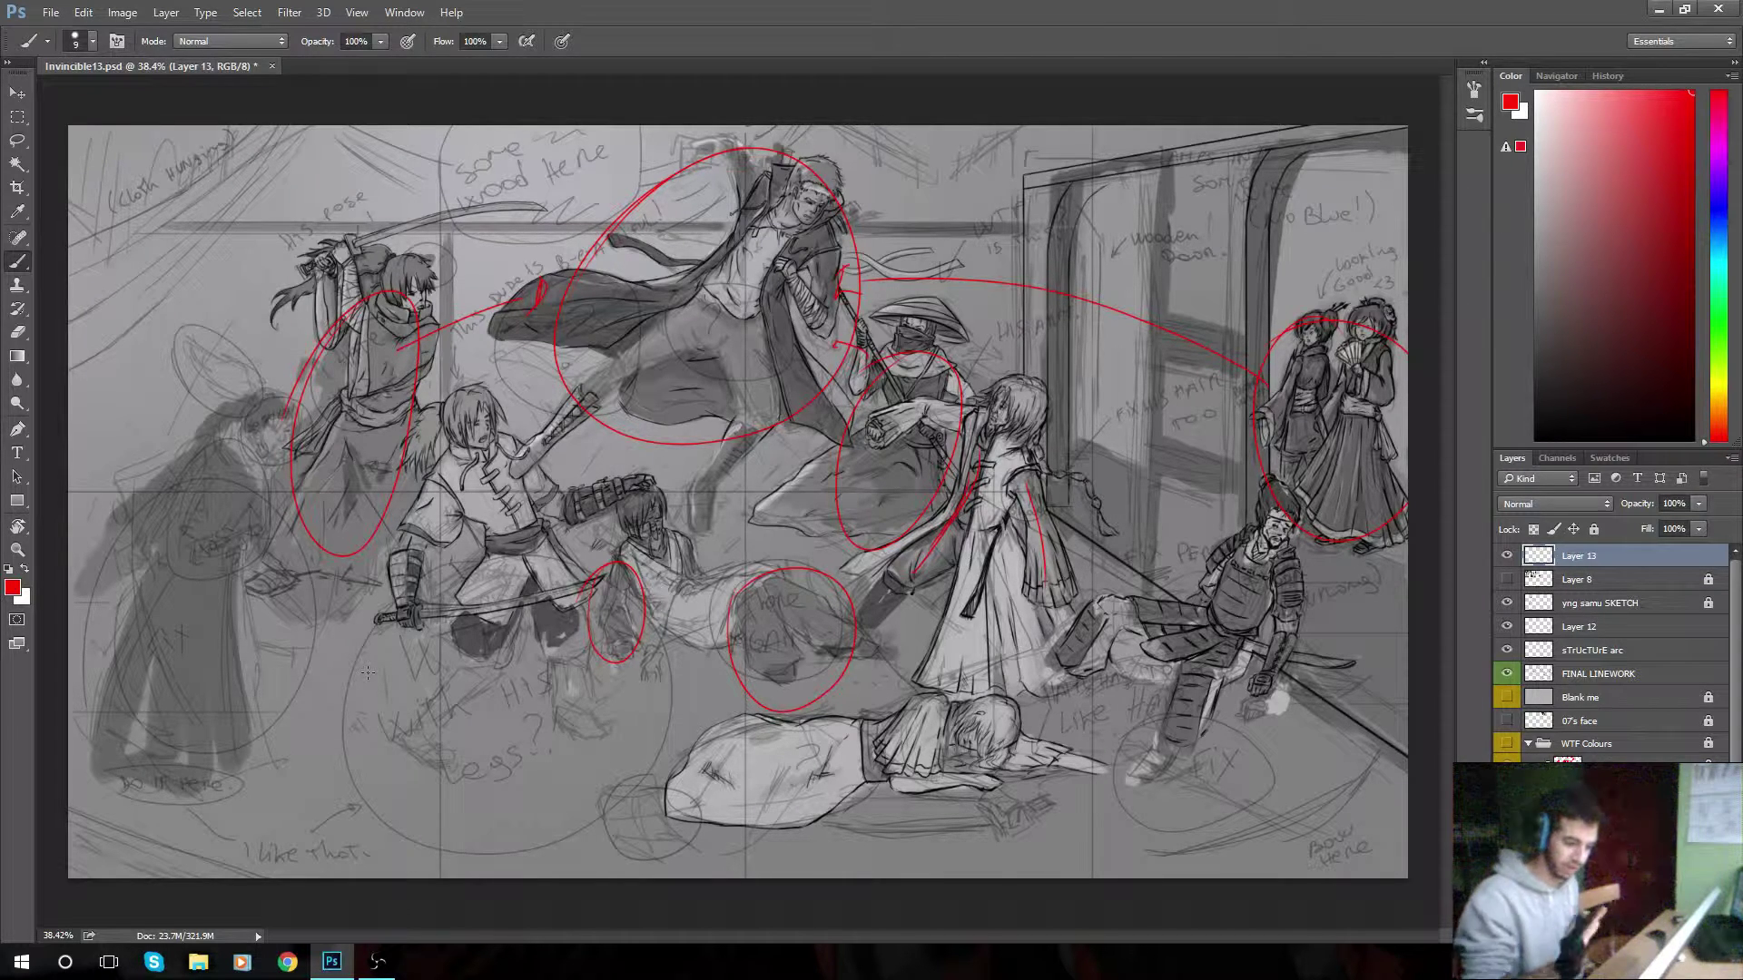
# - Switch to the Open Broadcaster Software window
pyautogui.moveTo(377, 955)
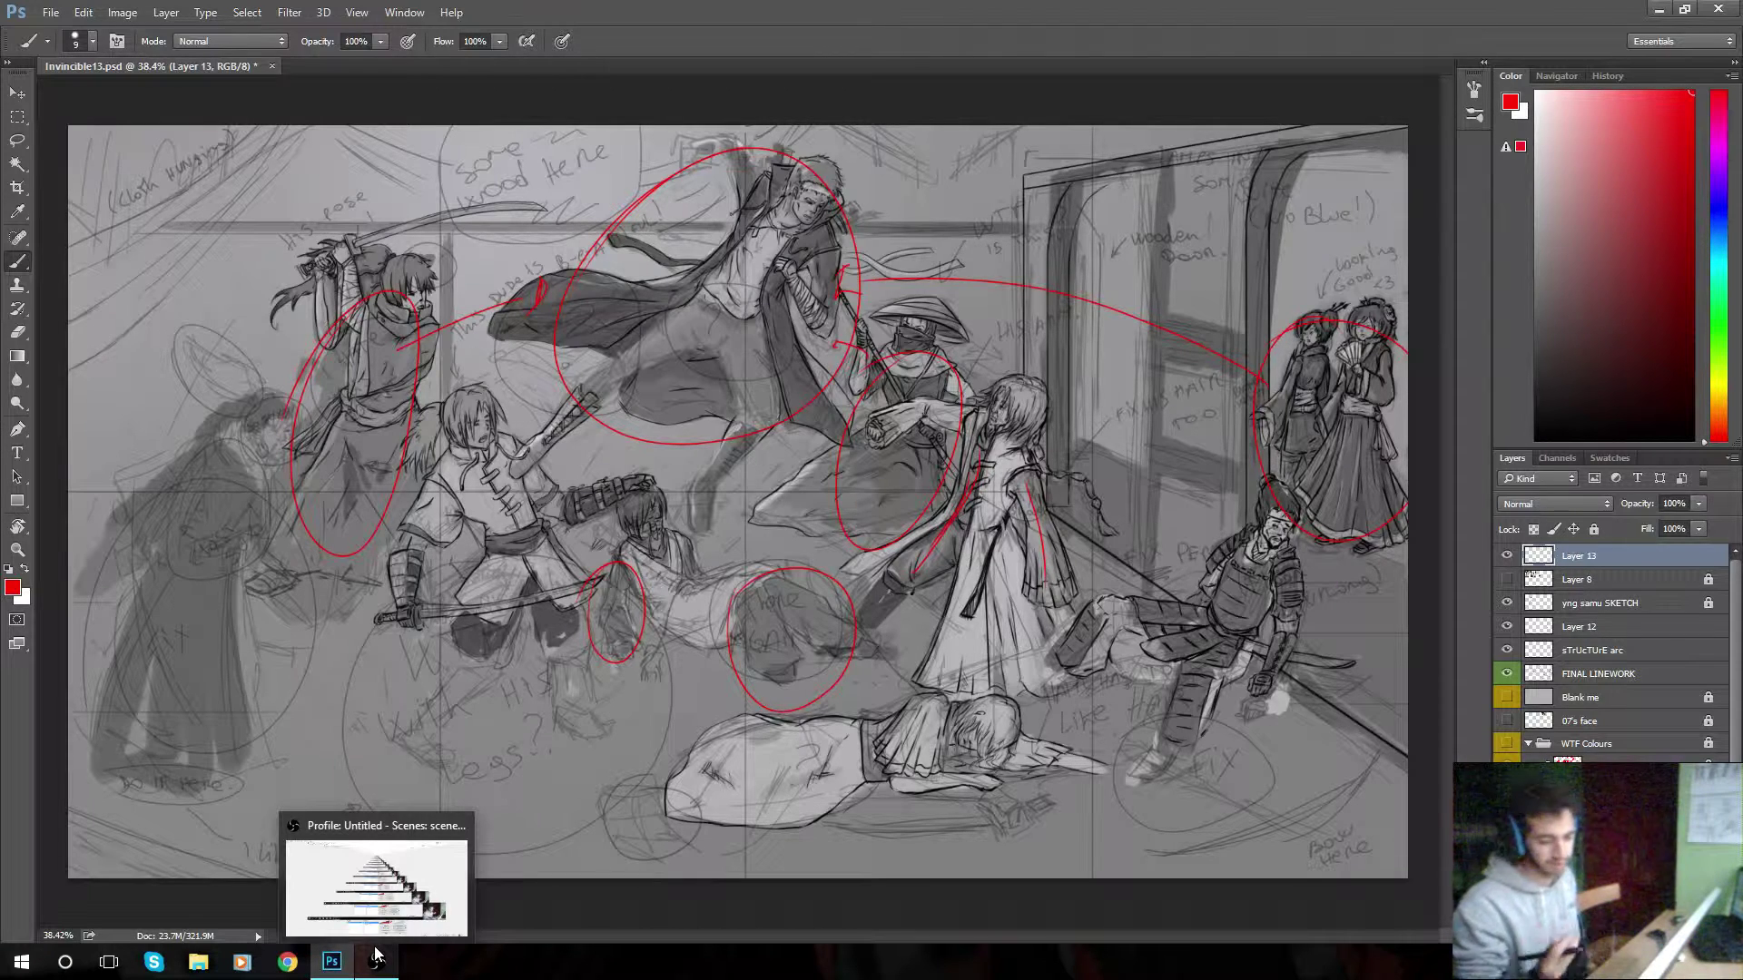
pyautogui.click(377, 960)
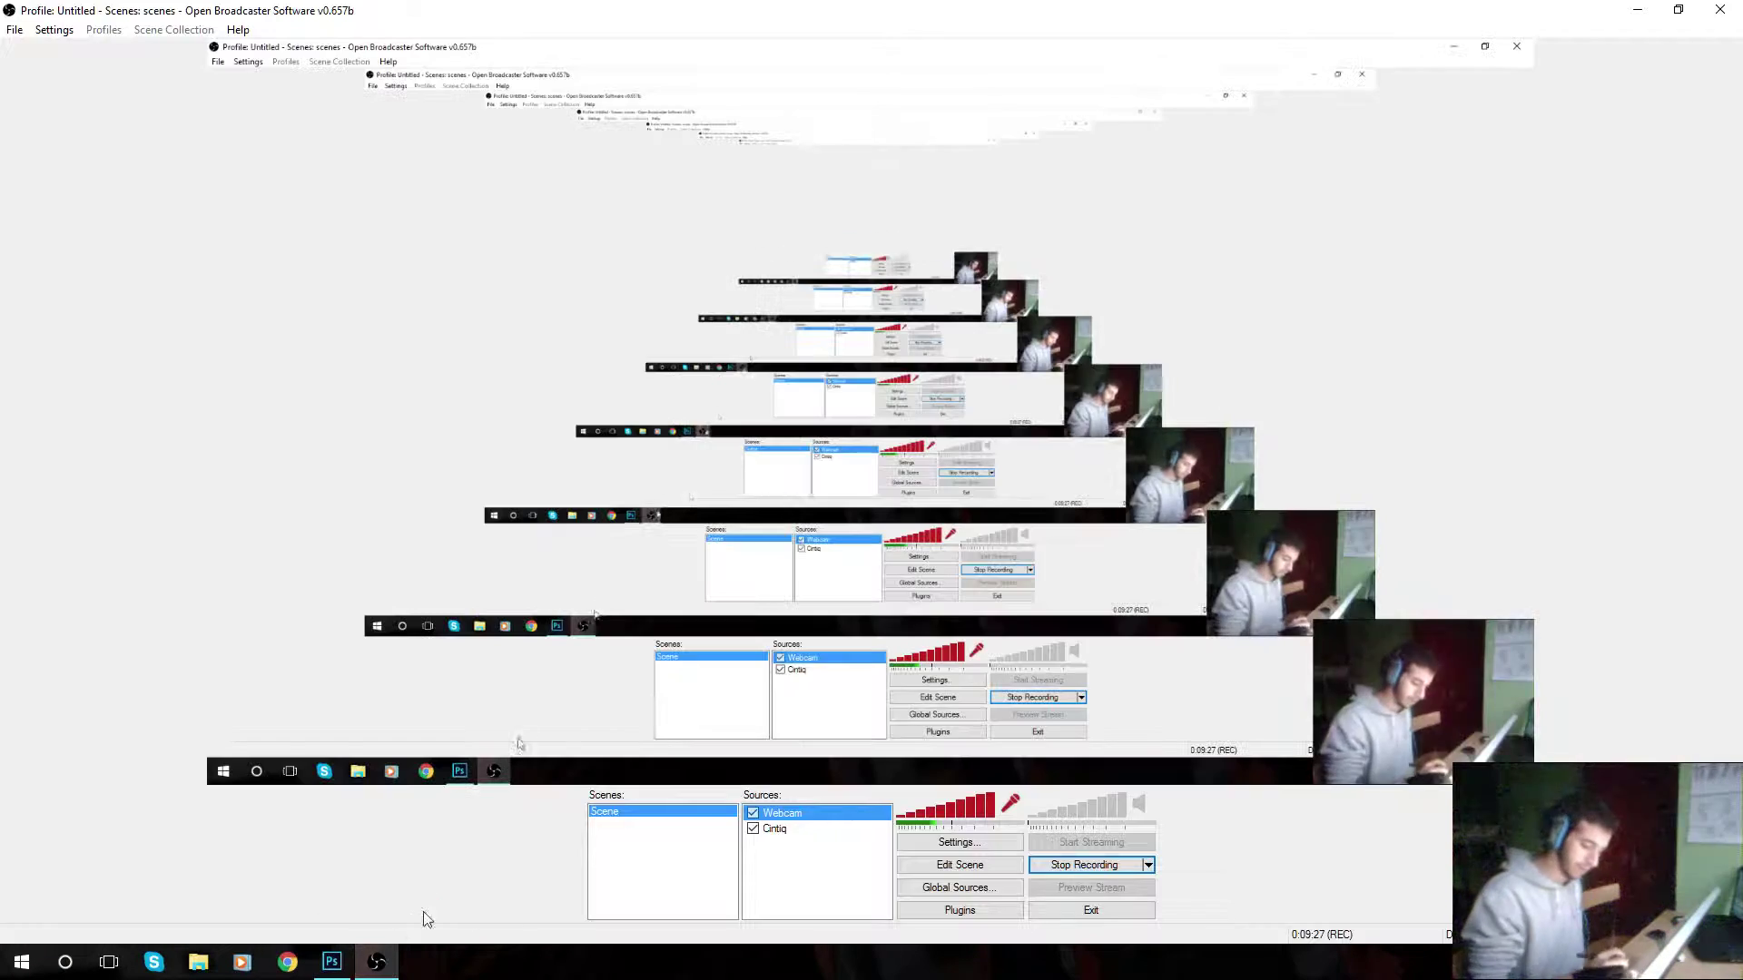